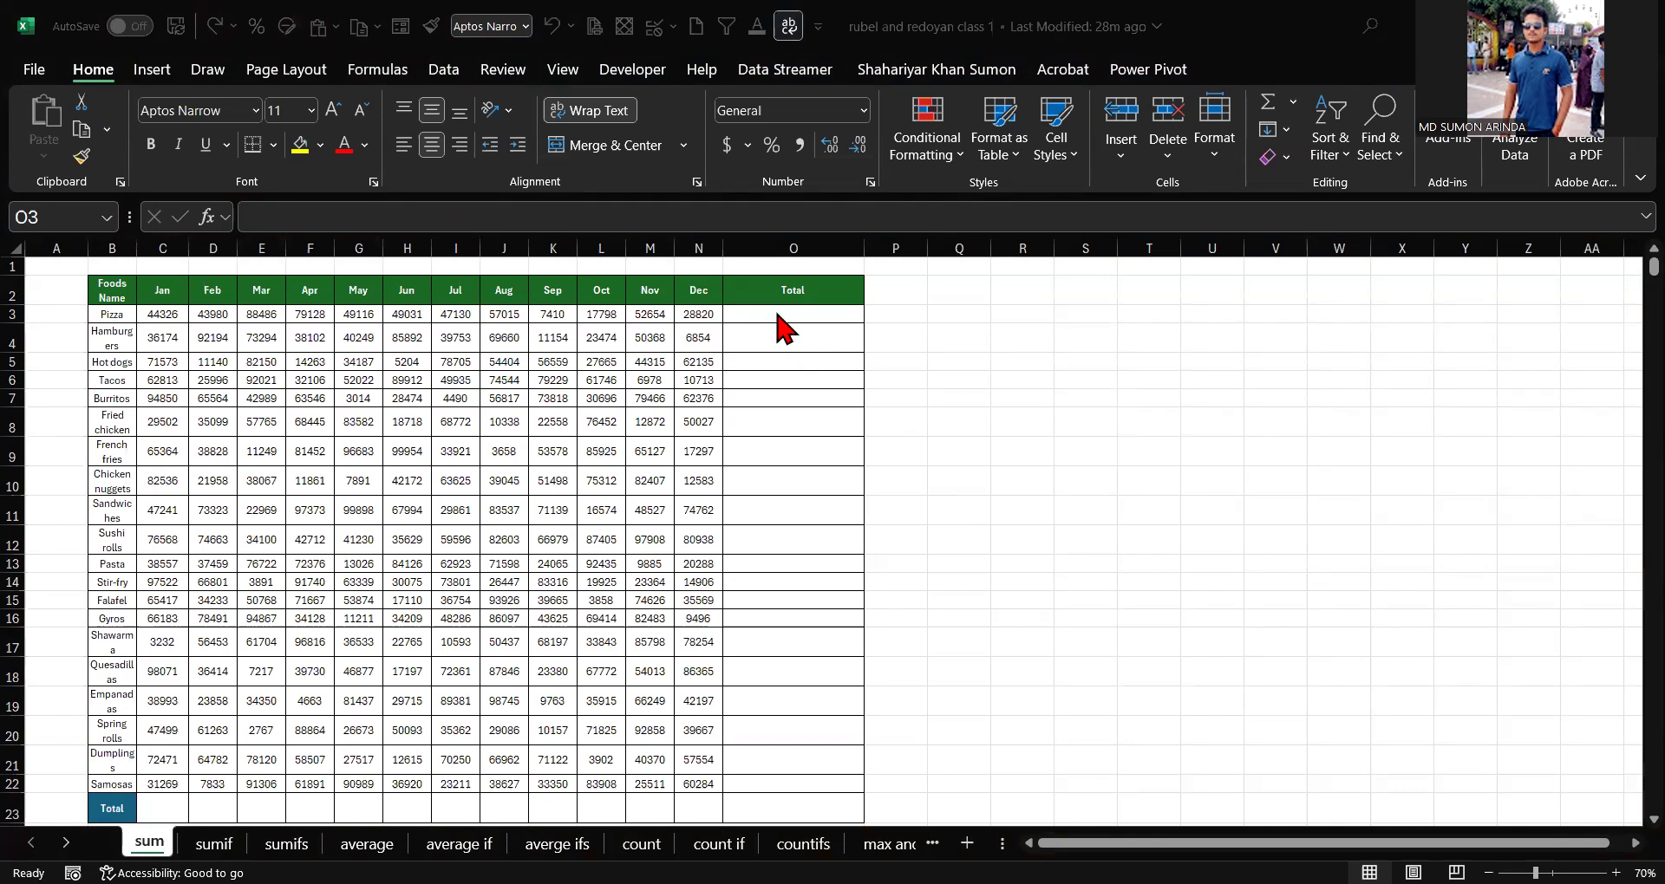
Step: Enter a formula in Pizza's Total cell adding its Jan, Feb, Mar and Apr values: =C3+D3+E3+F3
{"action": "left_click", "coordinate": [775, 314]}
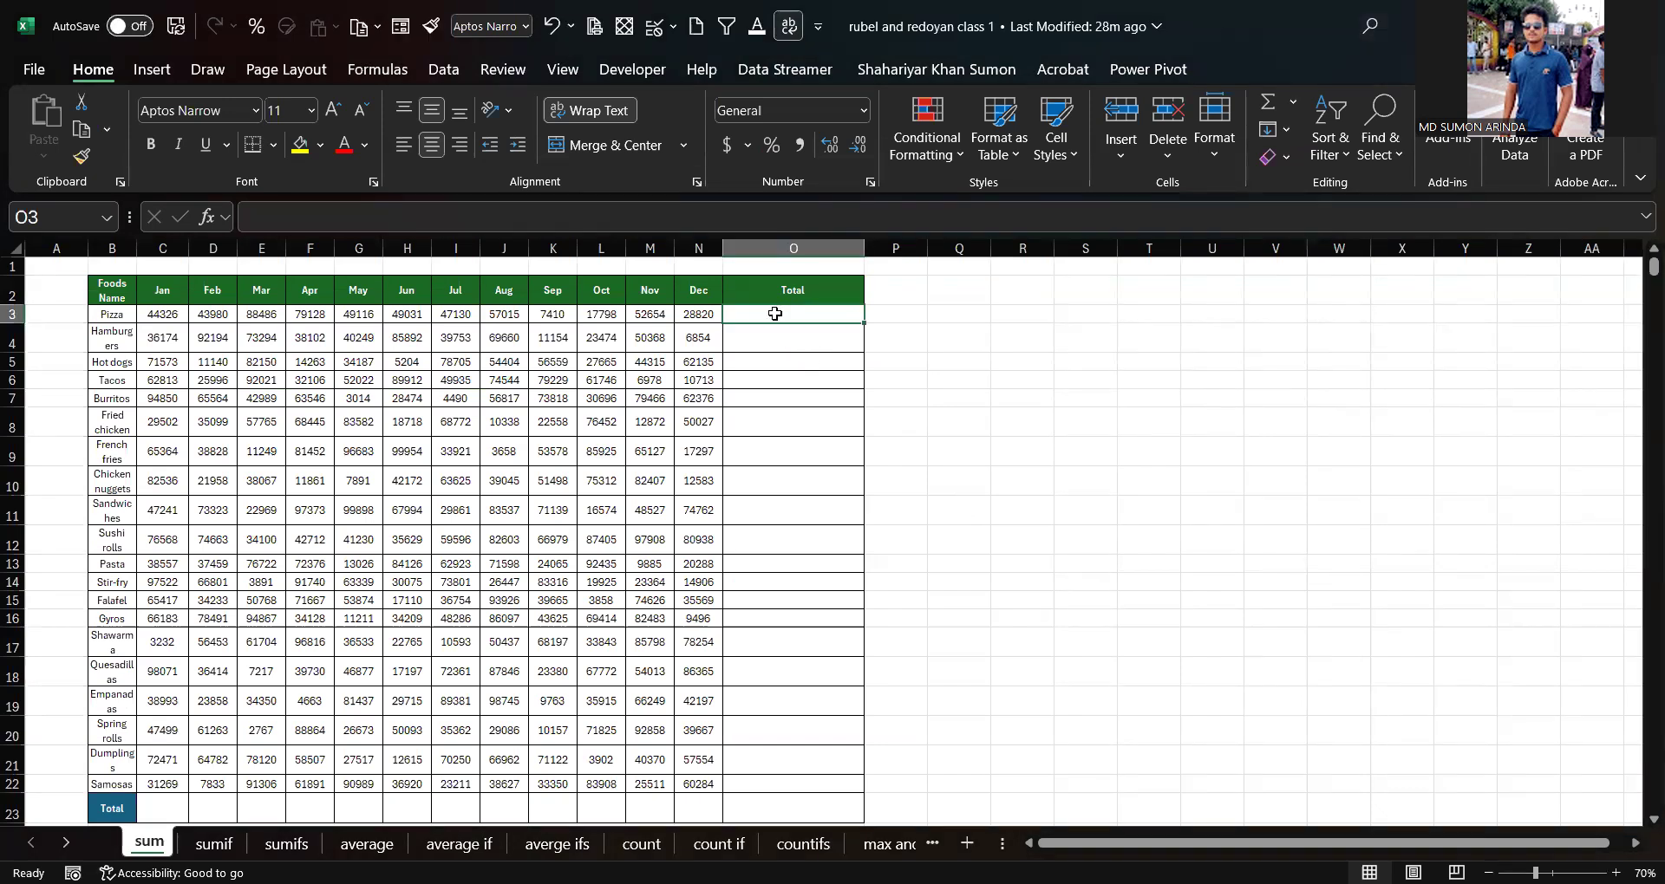
{"action": "left_click", "coordinate": [947, 317]}
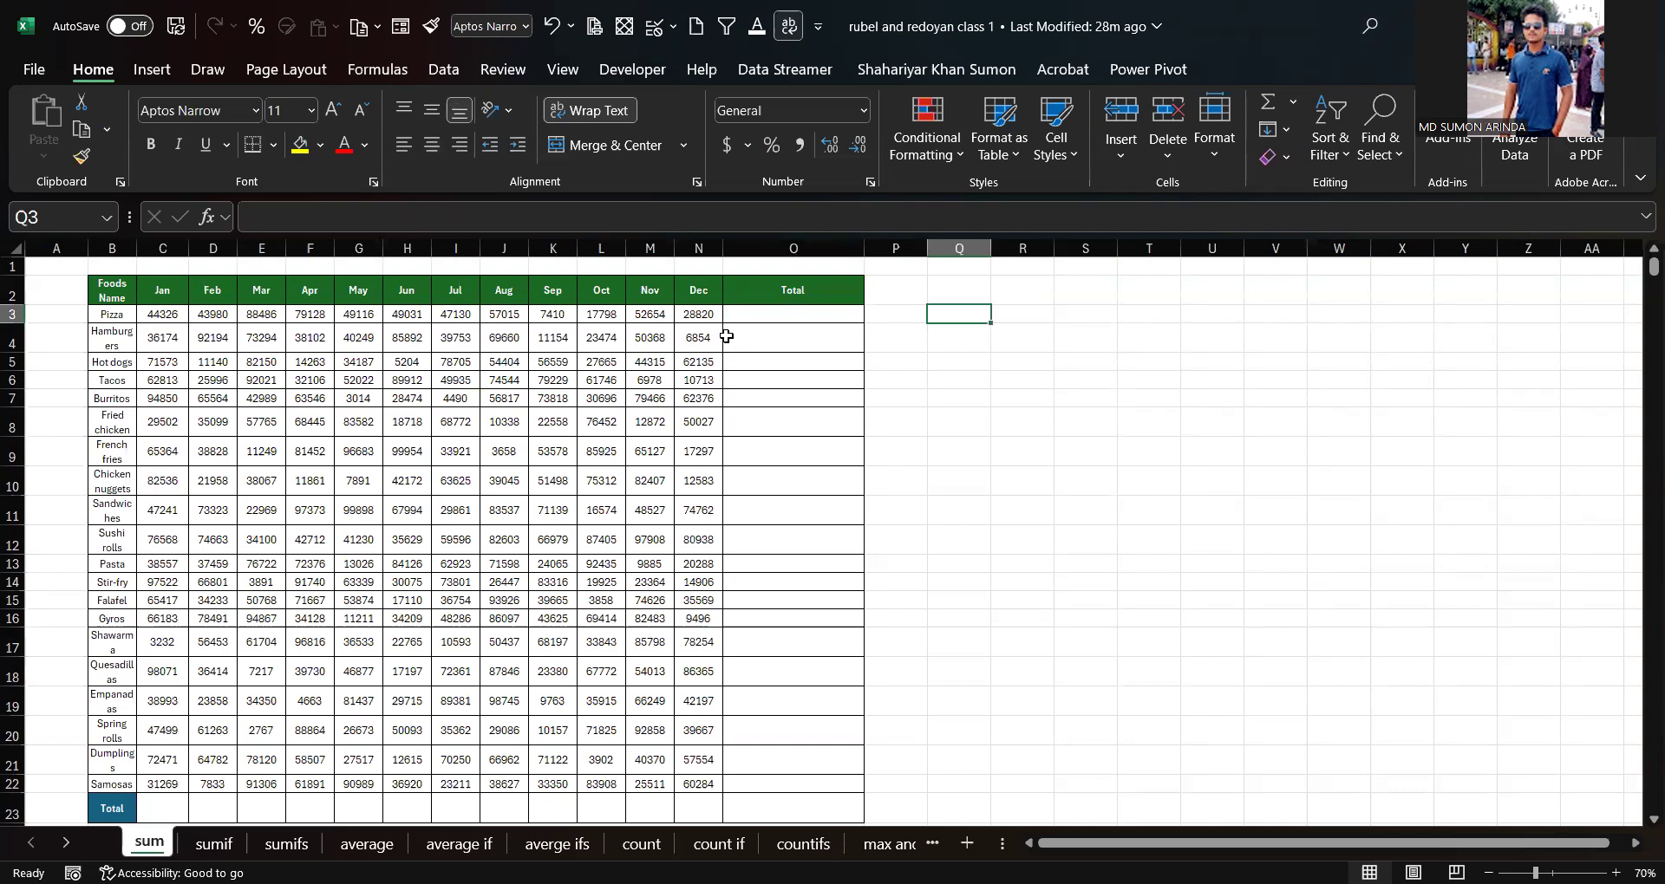
{"action": "left_click", "coordinate": [762, 320]}
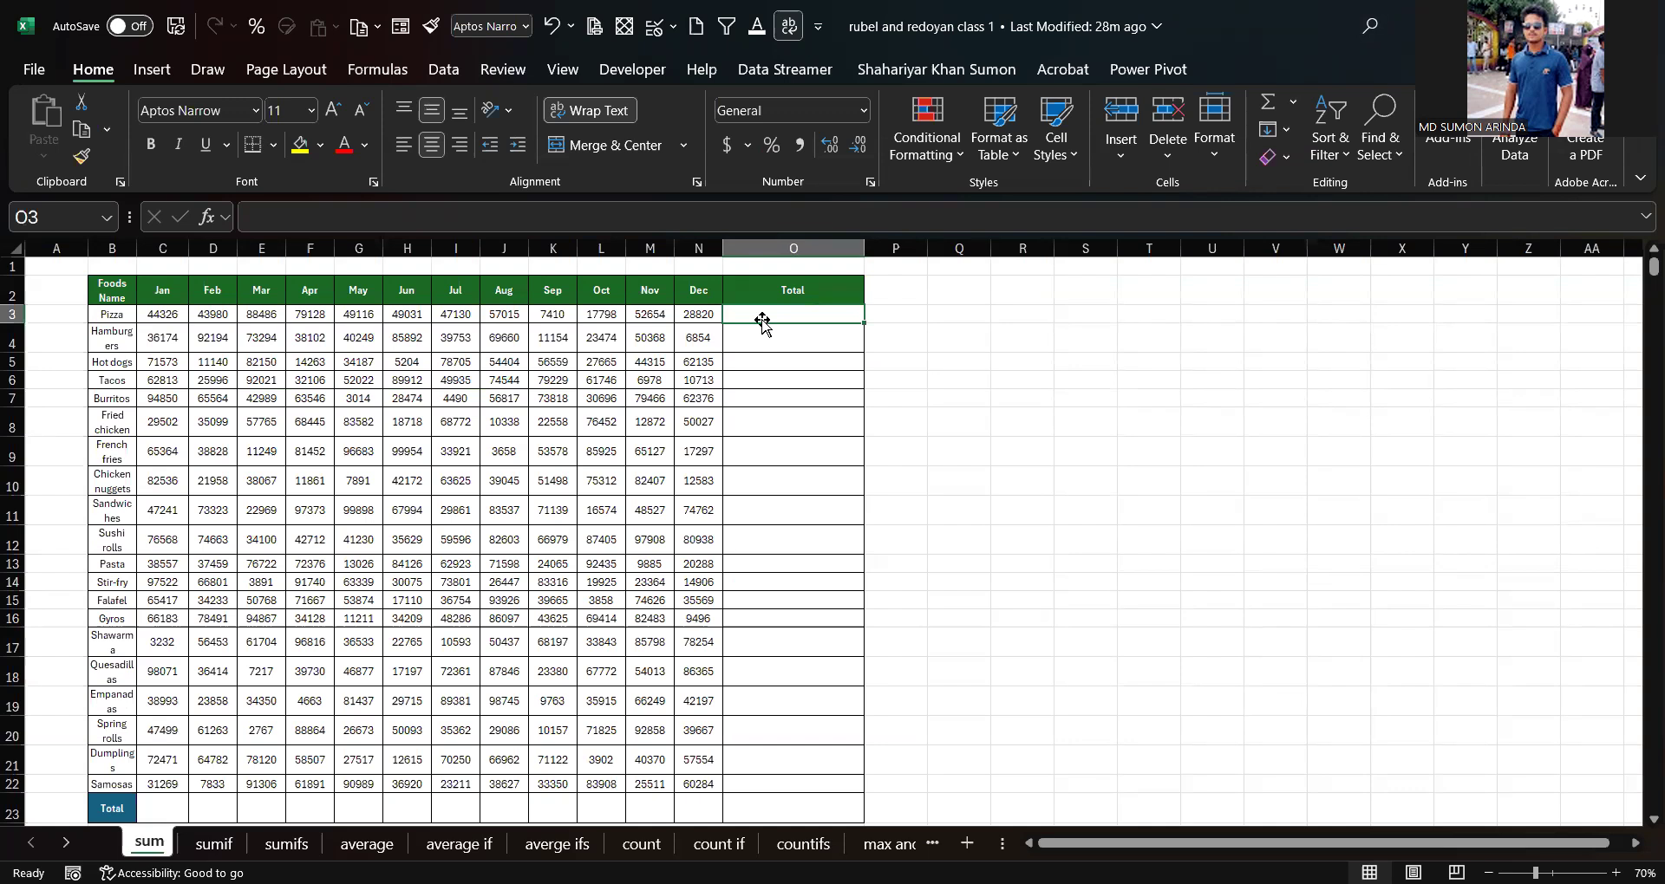
{"action": "type", "text": "="}
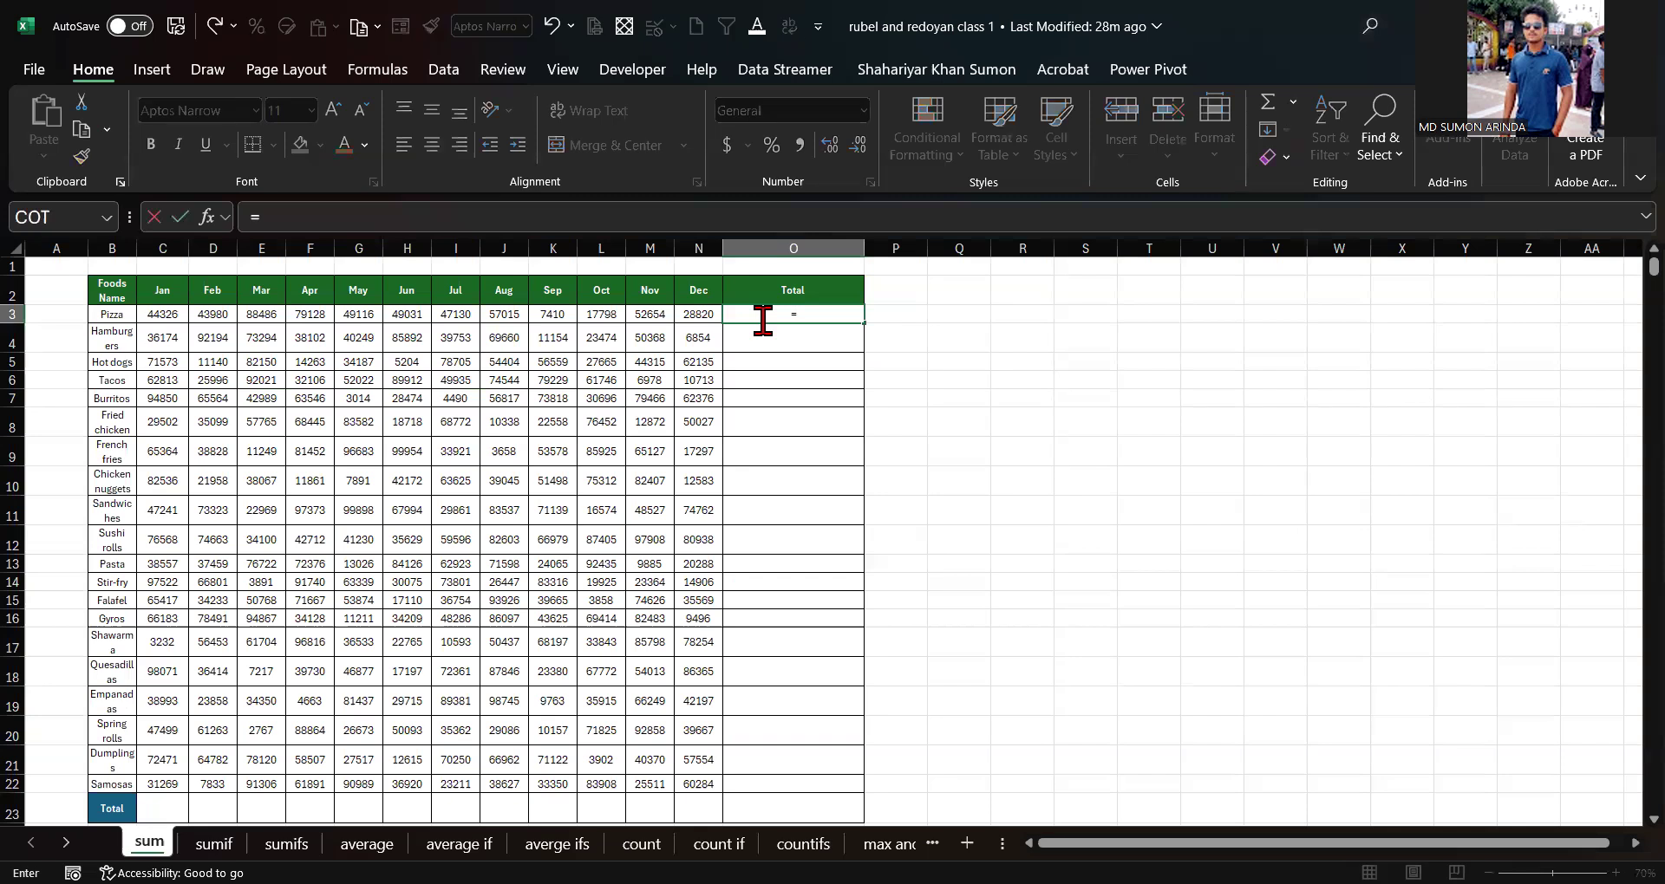
{"action": "left_click", "coordinate": [164, 310]}
{"action": "type", "text": "+"}
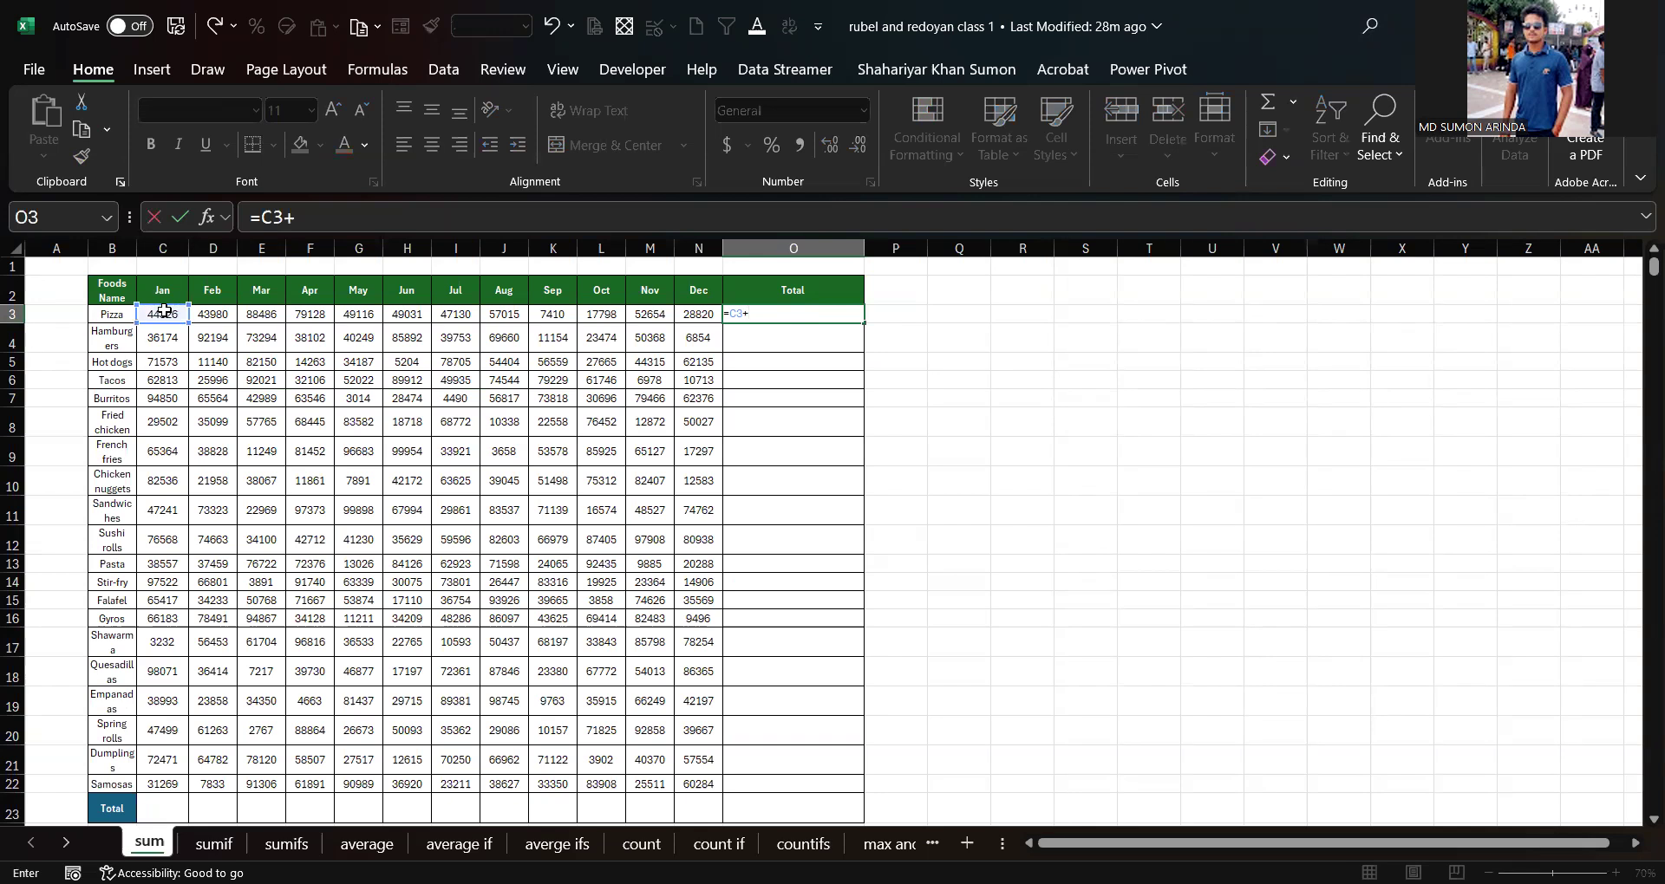
{"action": "left_click", "coordinate": [199, 310]}
{"action": "type", "text": "+"}
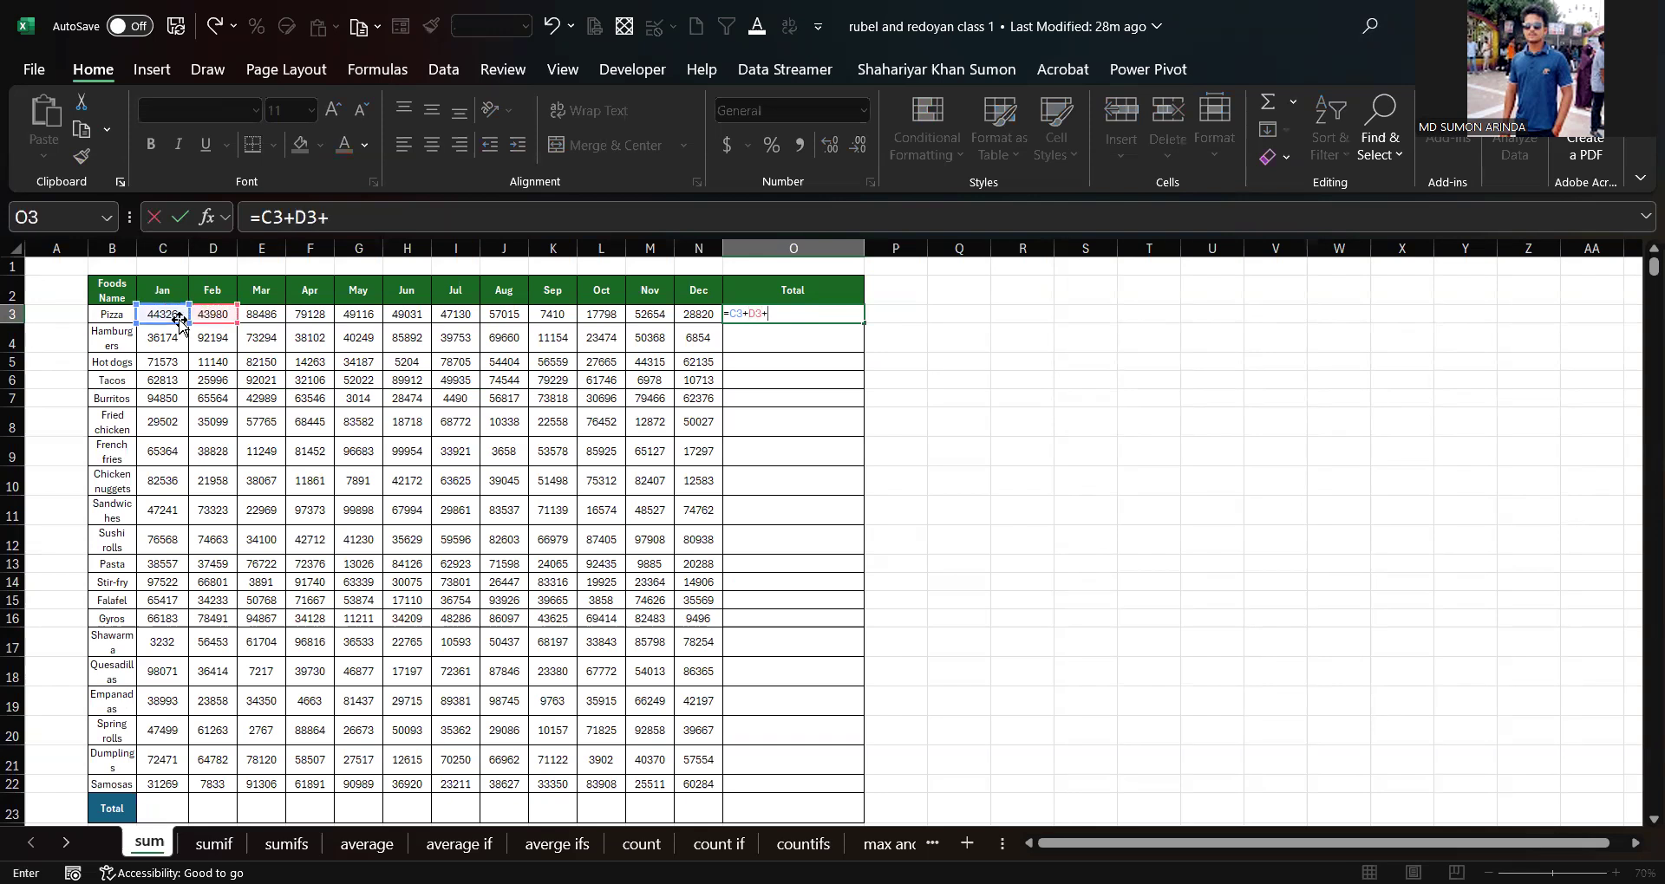
{"action": "left_click", "coordinate": [256, 312]}
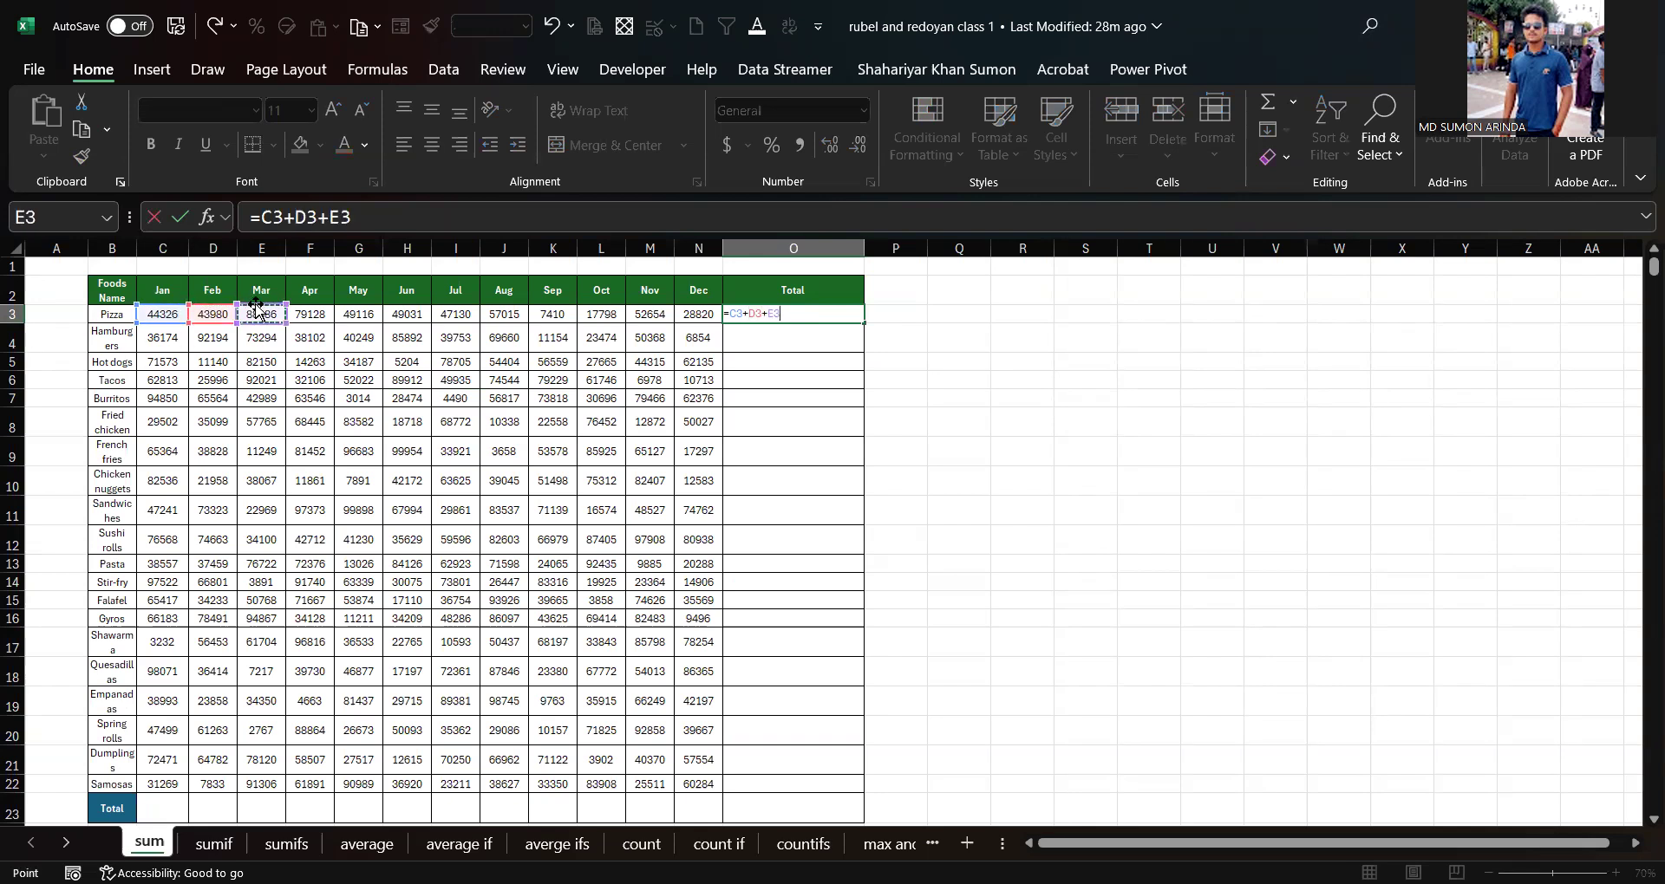
{"action": "type", "text": "+"}
{"action": "left_click", "coordinate": [307, 315]}
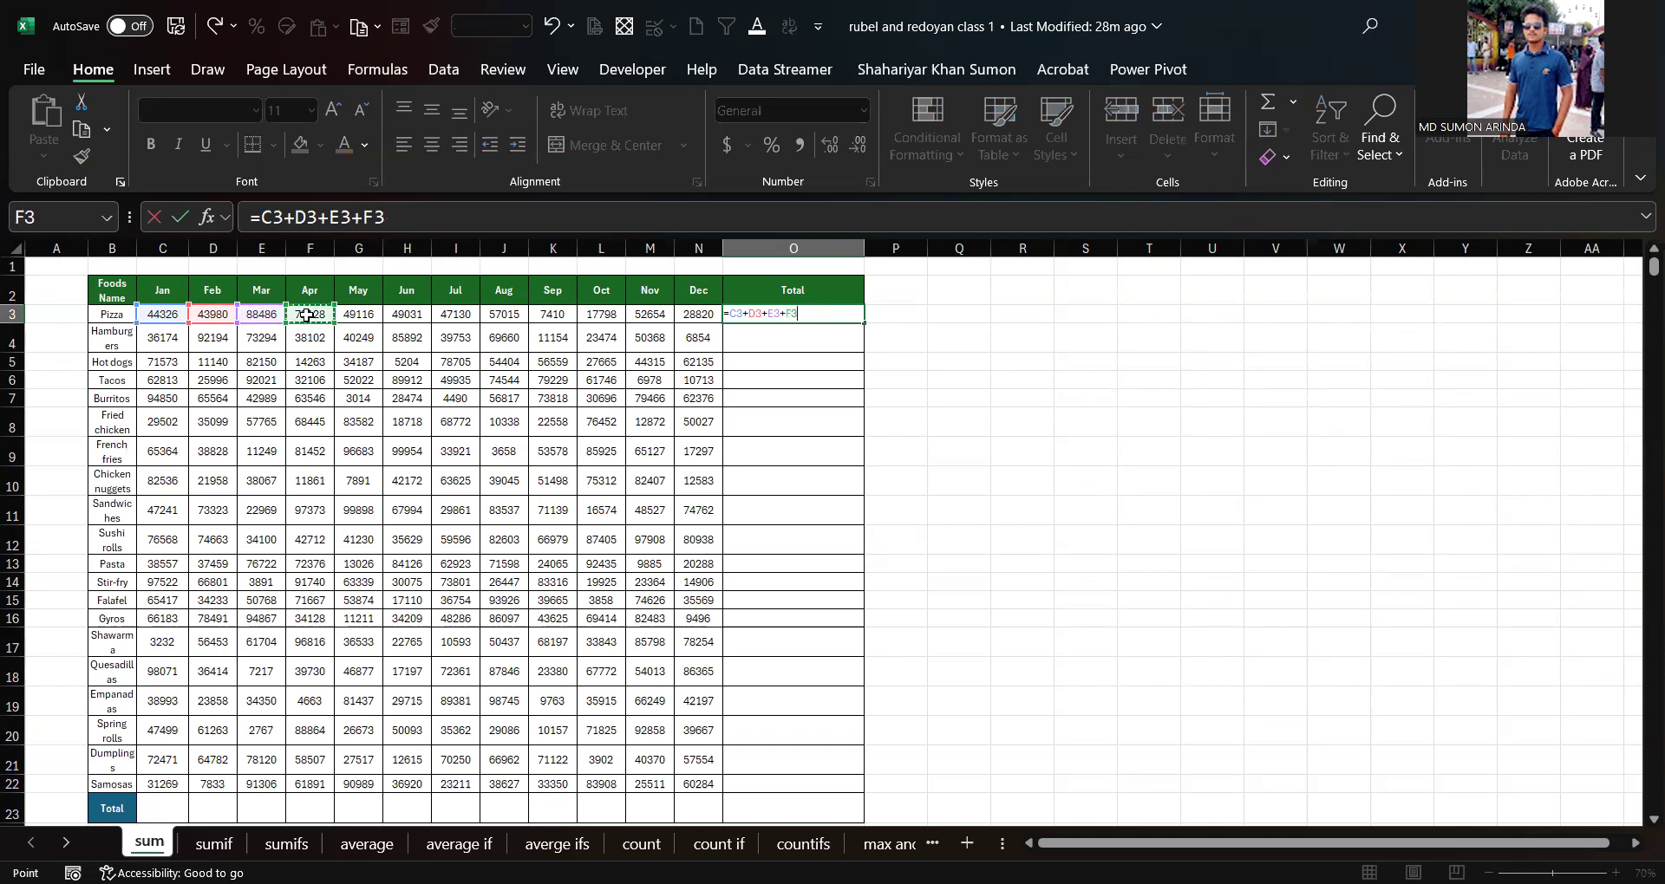
{"action": "key", "text": "Return"}
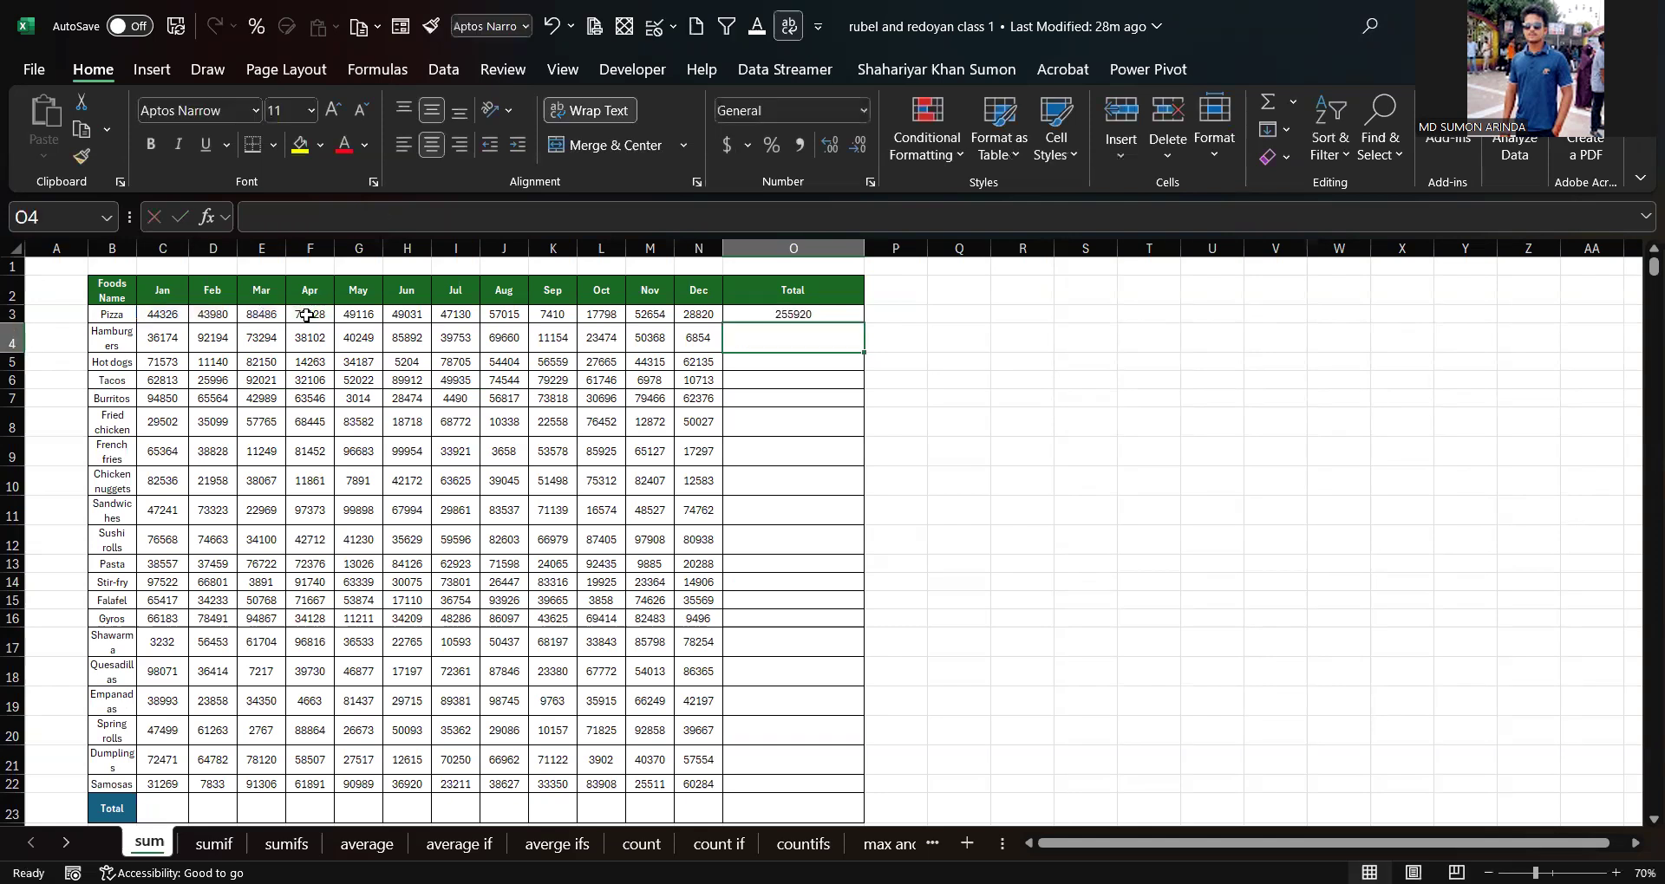
Step: Delete the Jan column, then undo the deletion
{"action": "left_click", "coordinate": [792, 313]}
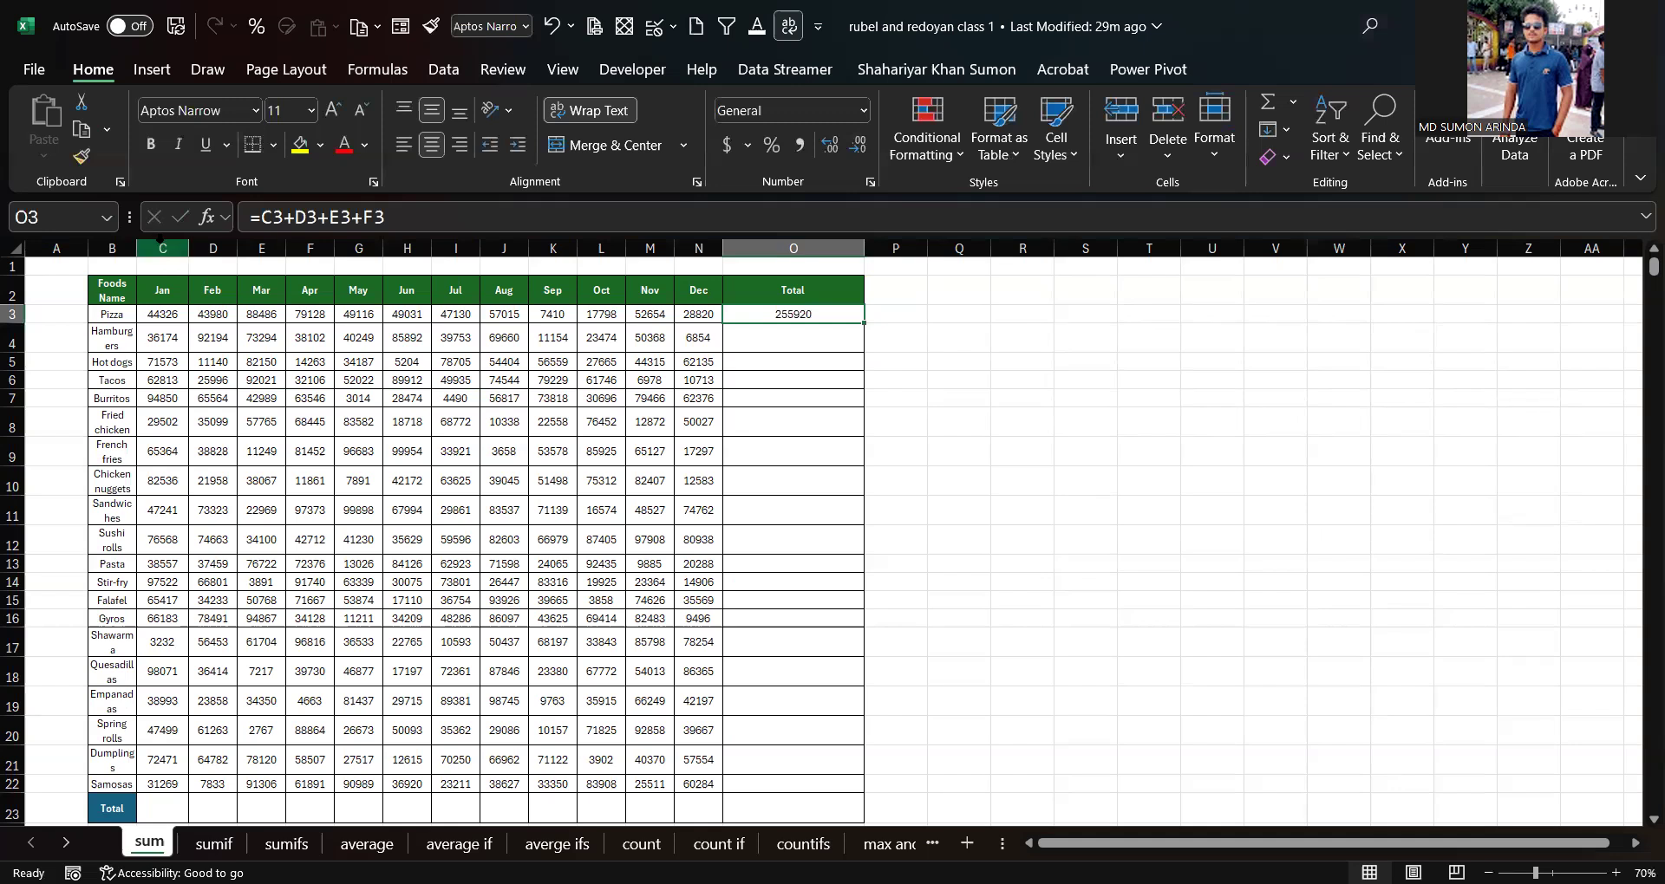
{"action": "left_click", "coordinate": [162, 252]}
{"action": "right_click", "coordinate": [162, 251]}
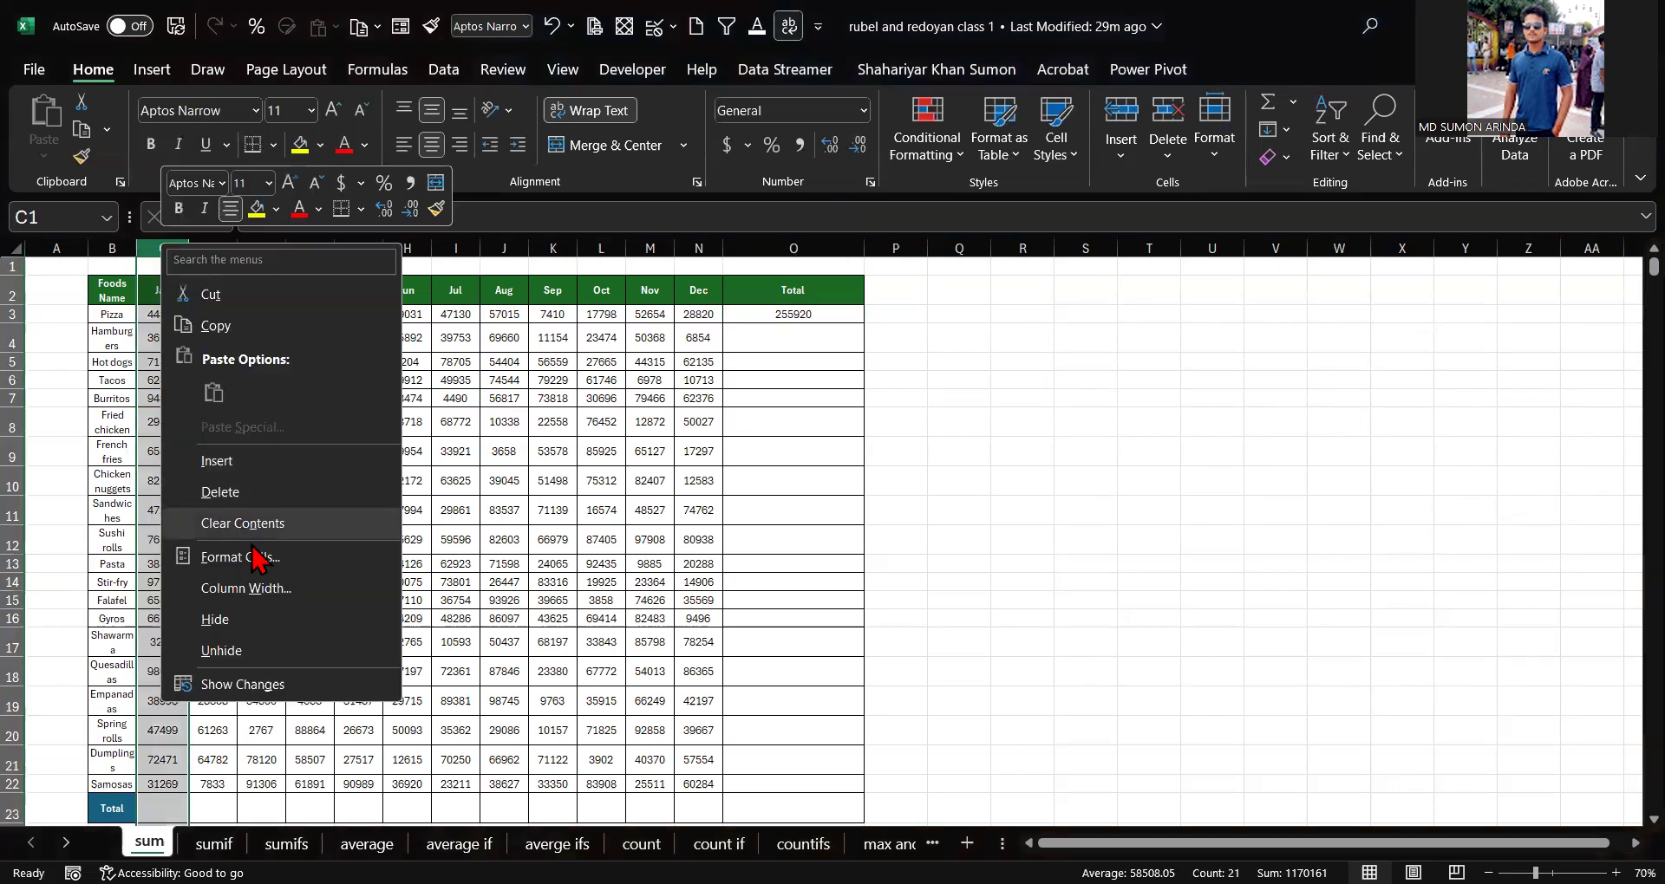
{"action": "left_click", "coordinate": [243, 492]}
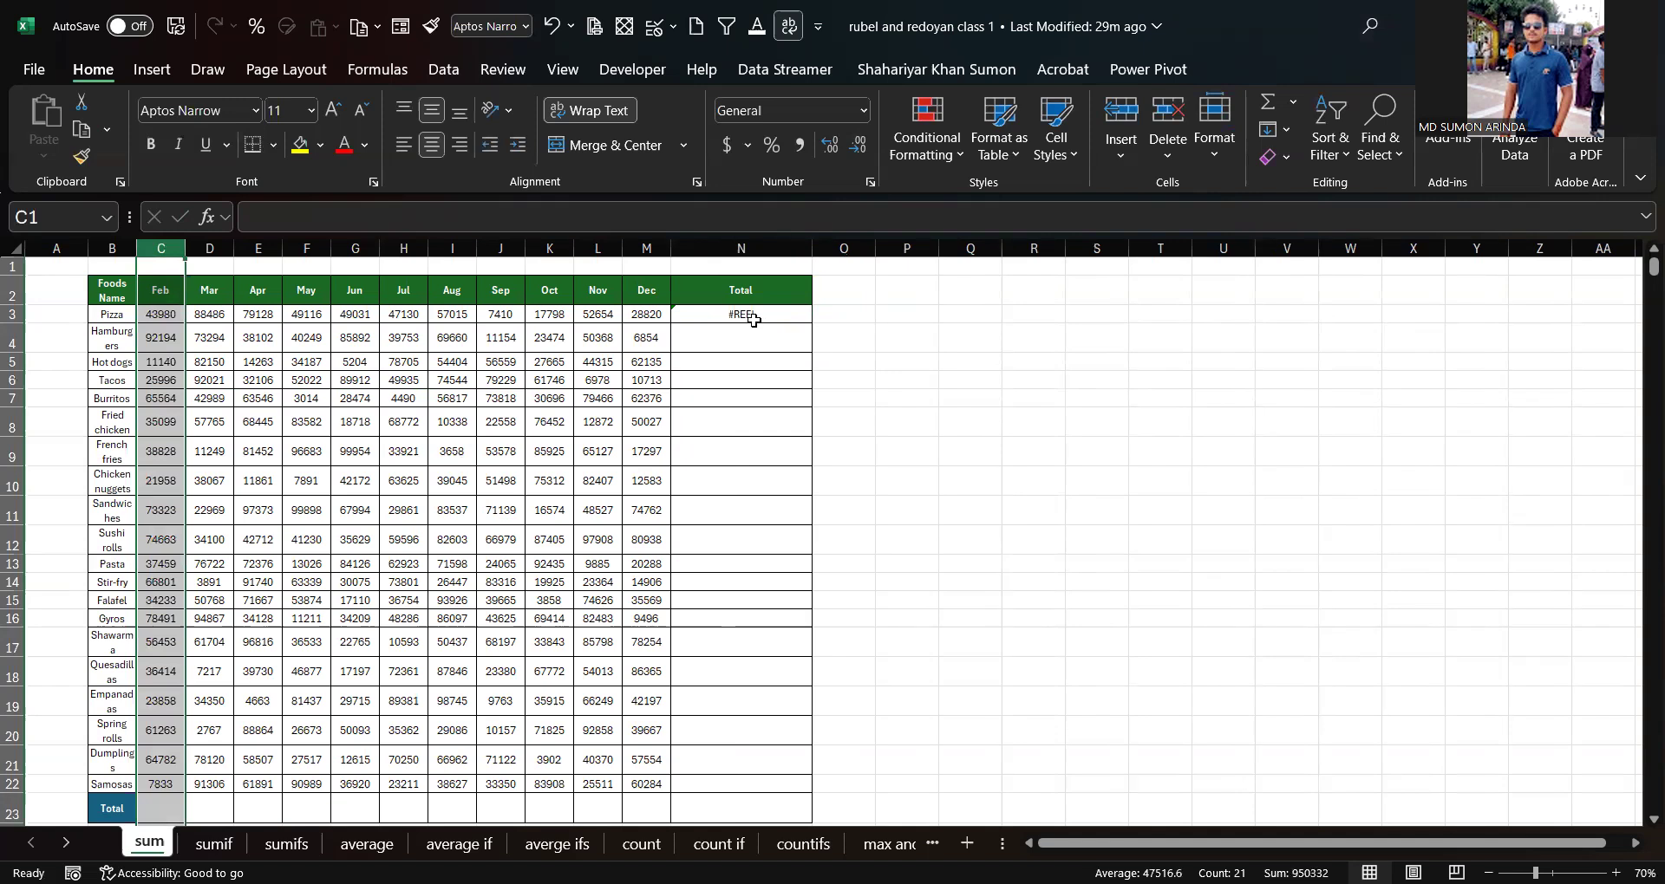
{"action": "key", "text": "ctrl+z"}
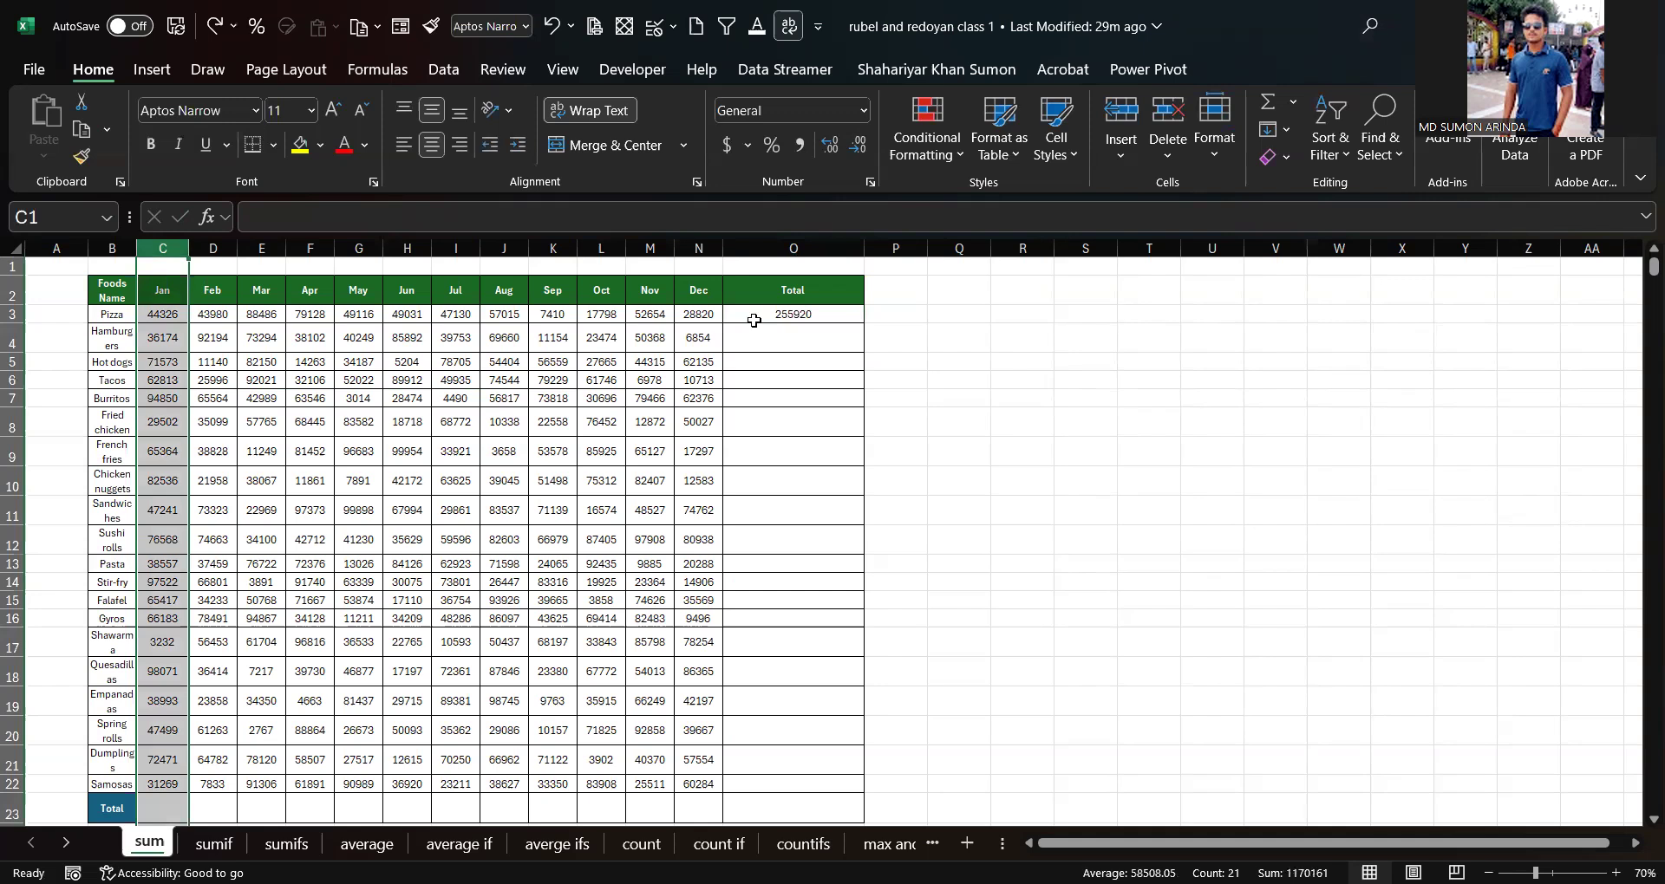
Step: Clear the formula from Pizza's Total cell
{"action": "left_click", "coordinate": [799, 313]}
{"action": "key", "text": "Delete"}
{"action": "left_click", "coordinate": [1162, 330]}
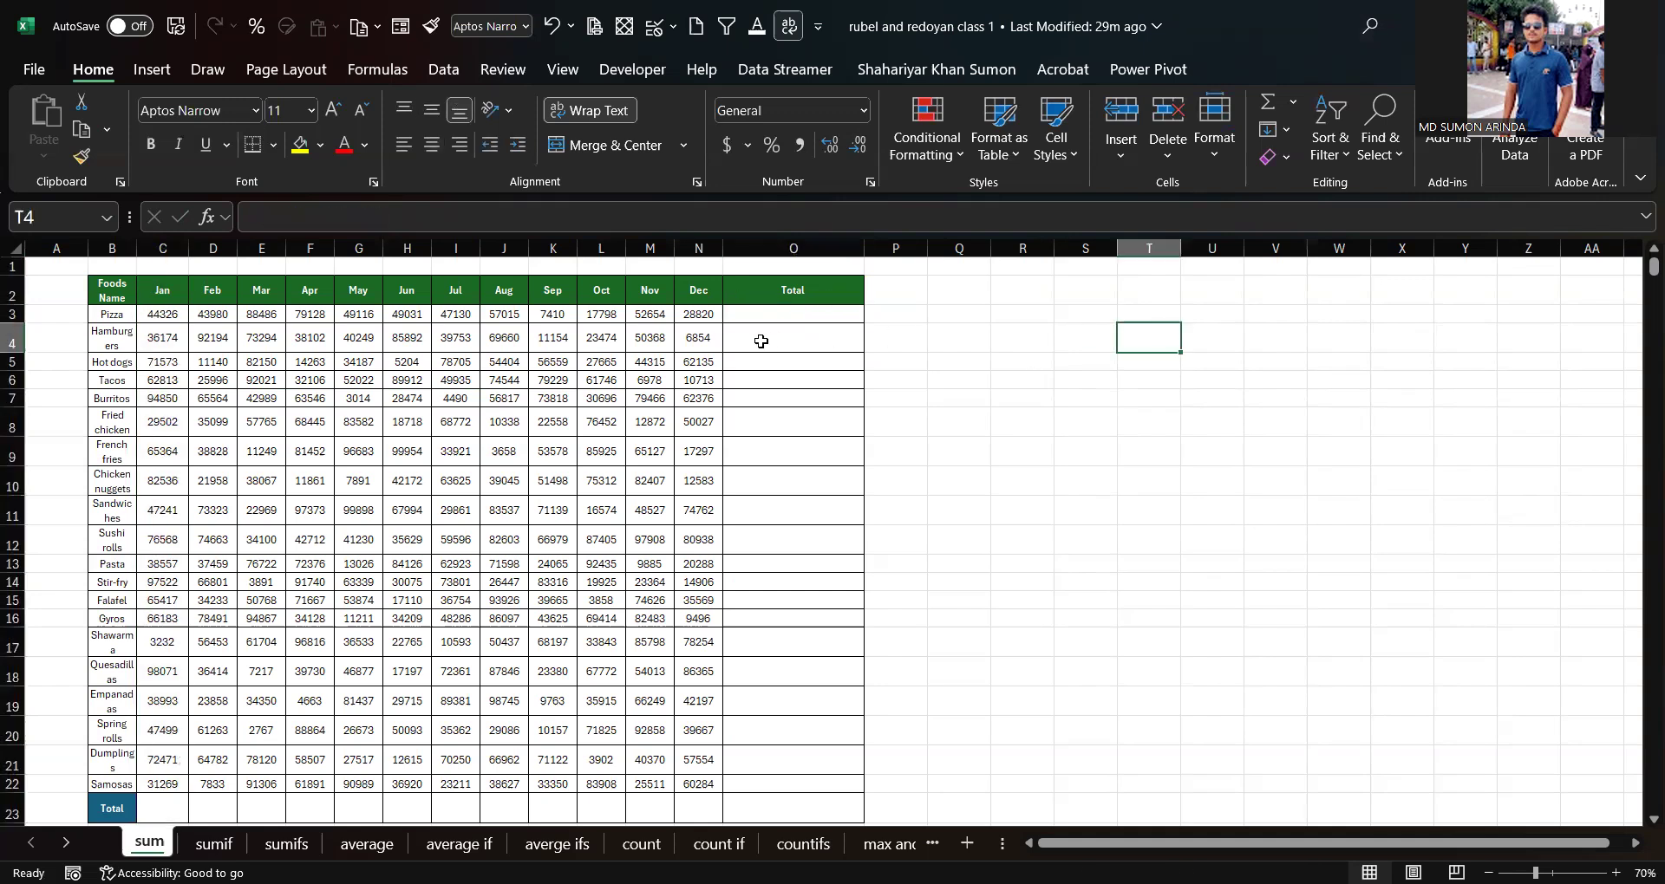
Step: Enter =SUM(C3:N3) in Pizza's Total cell to add its Jan to Dec values
{"action": "left_click", "coordinate": [790, 313]}
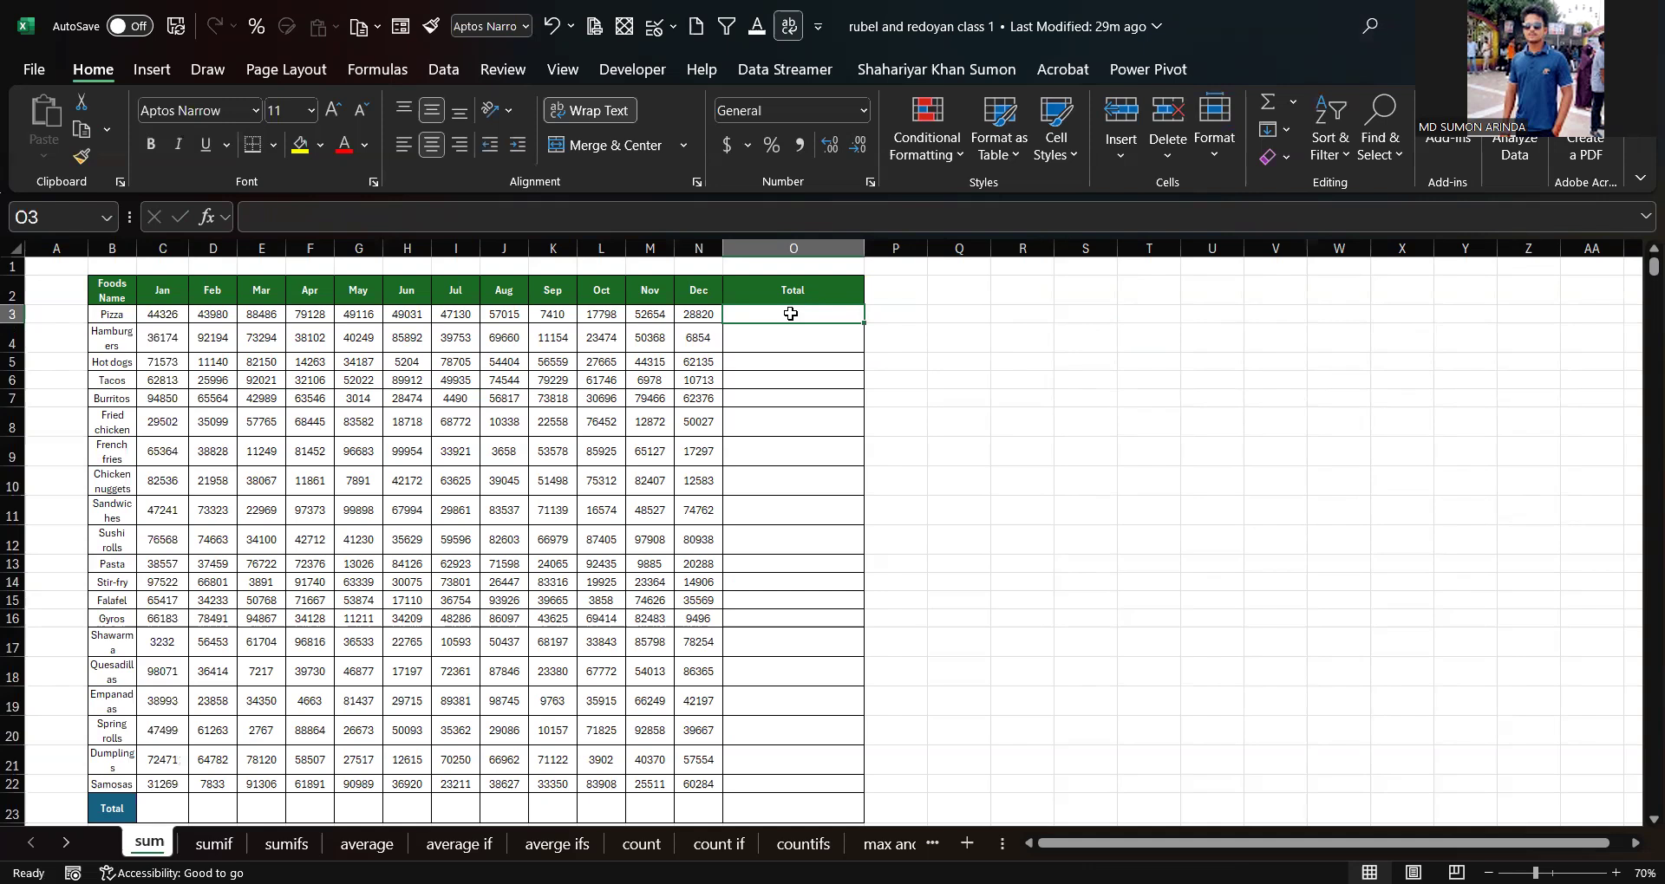
{"action": "type", "text": "="}
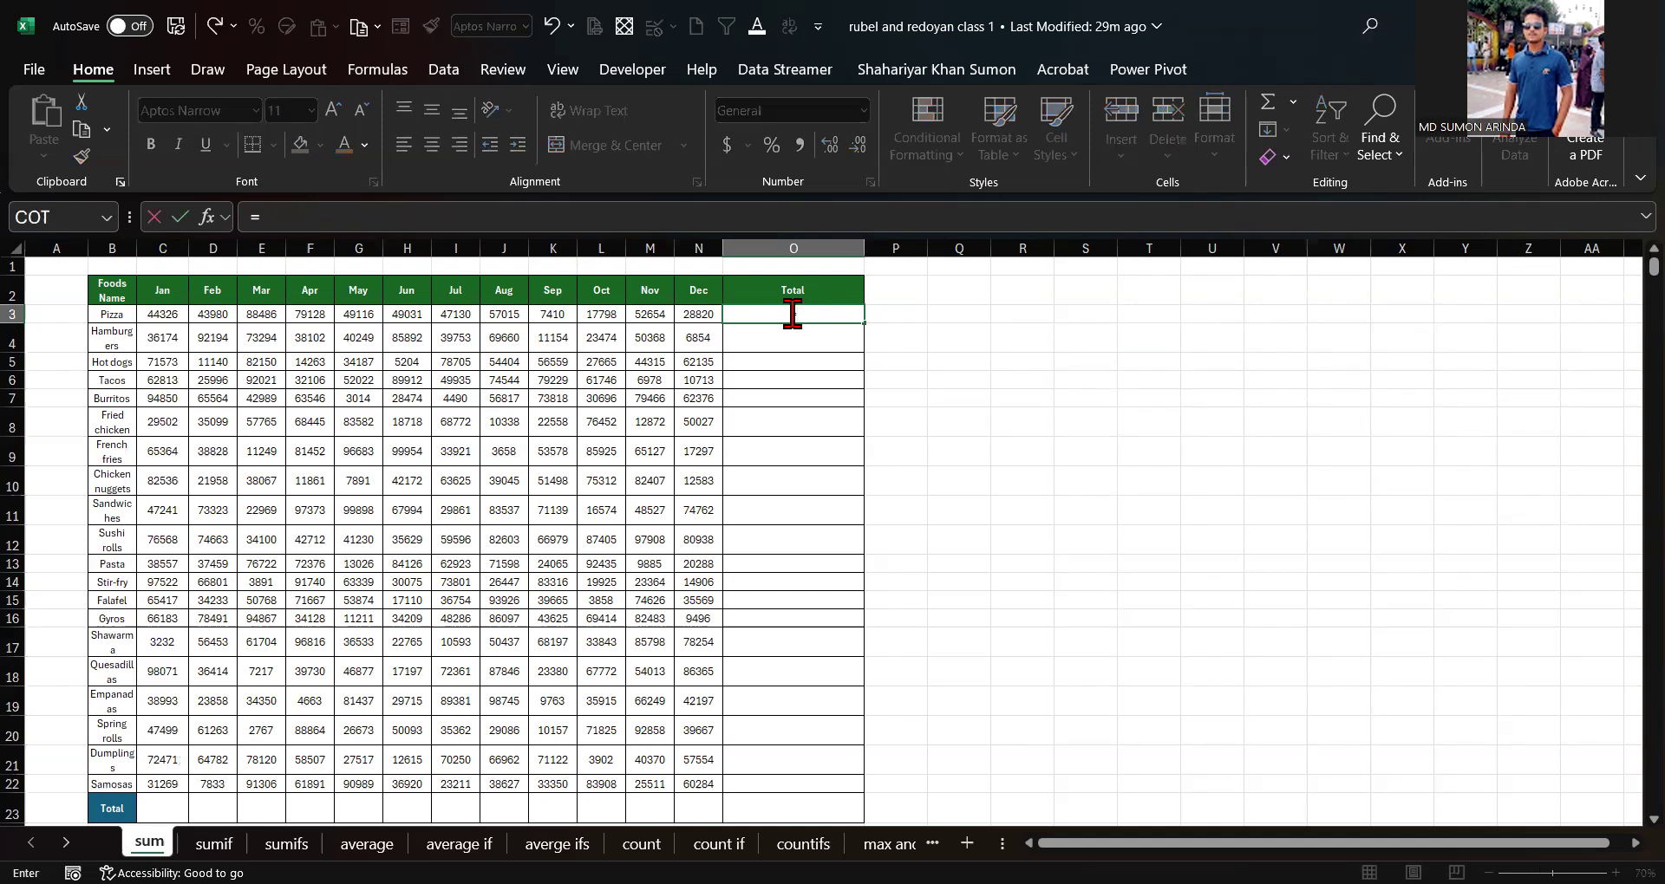
{"action": "type", "text": "sum"}
{"action": "key", "text": "Tab"}
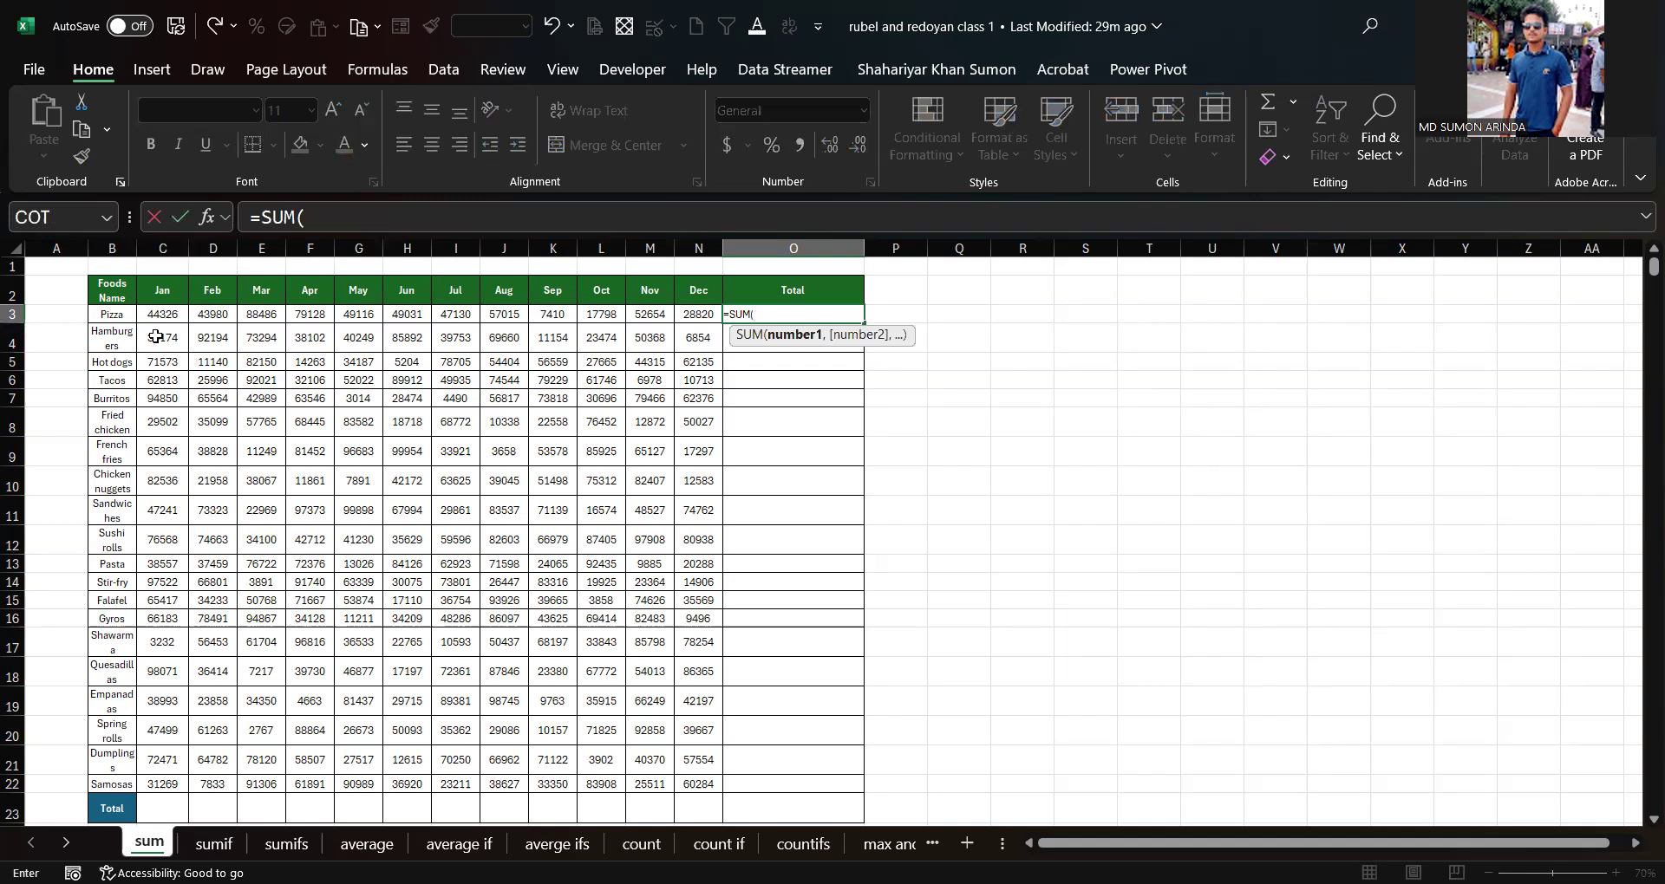
{"action": "left_click_drag", "start_coordinate": [158, 308], "coordinate": [691, 321]}
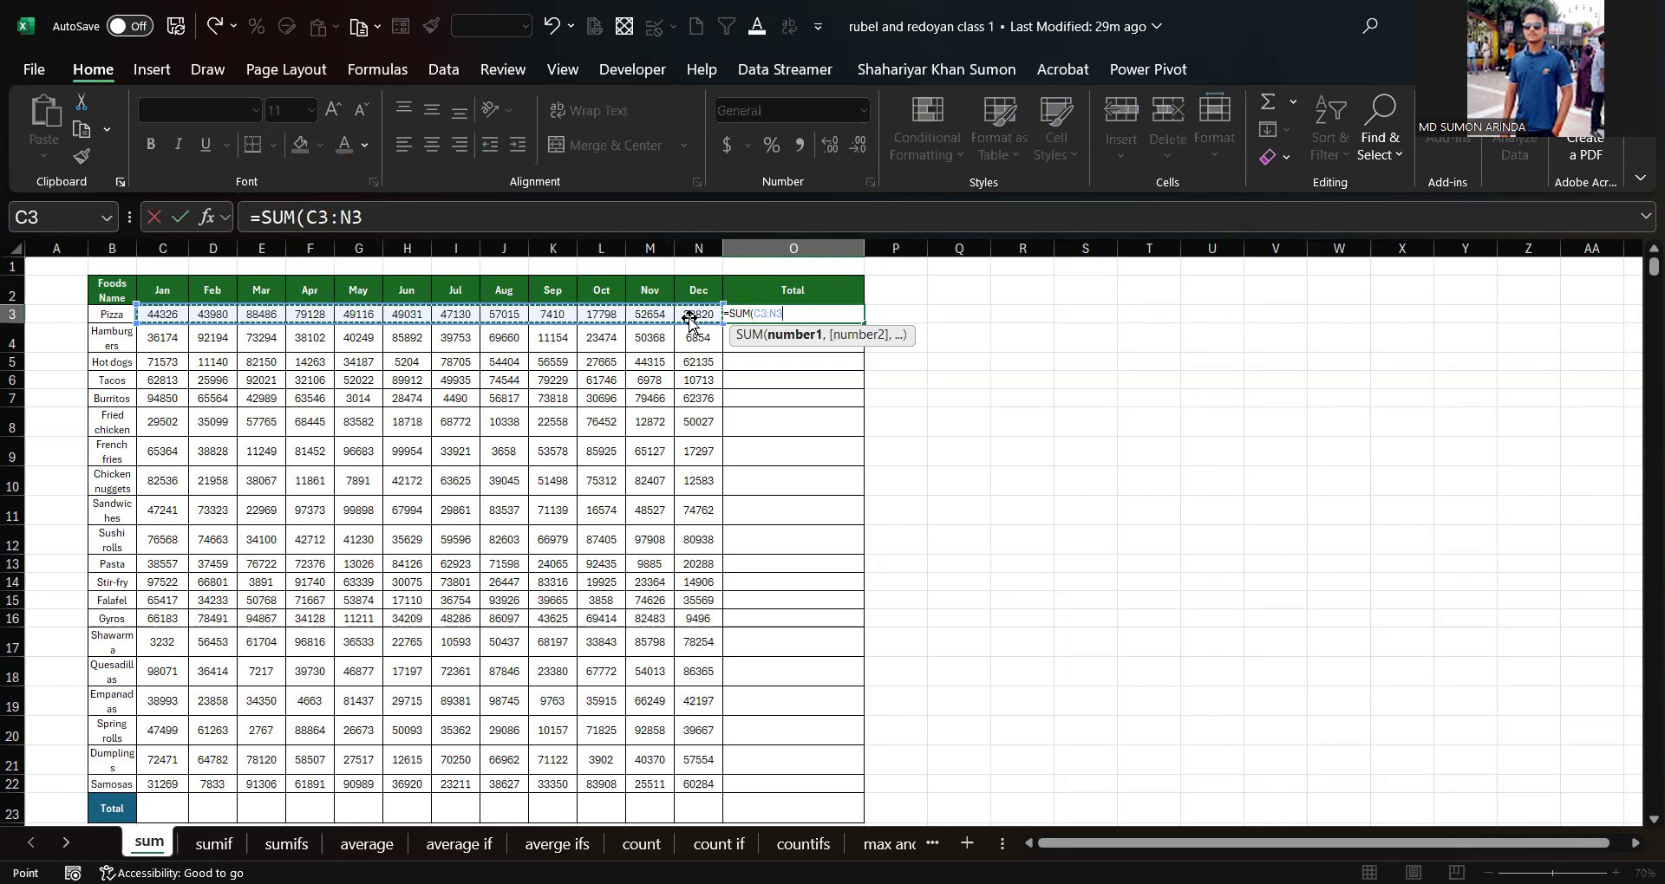
{"action": "key", "text": "Return"}
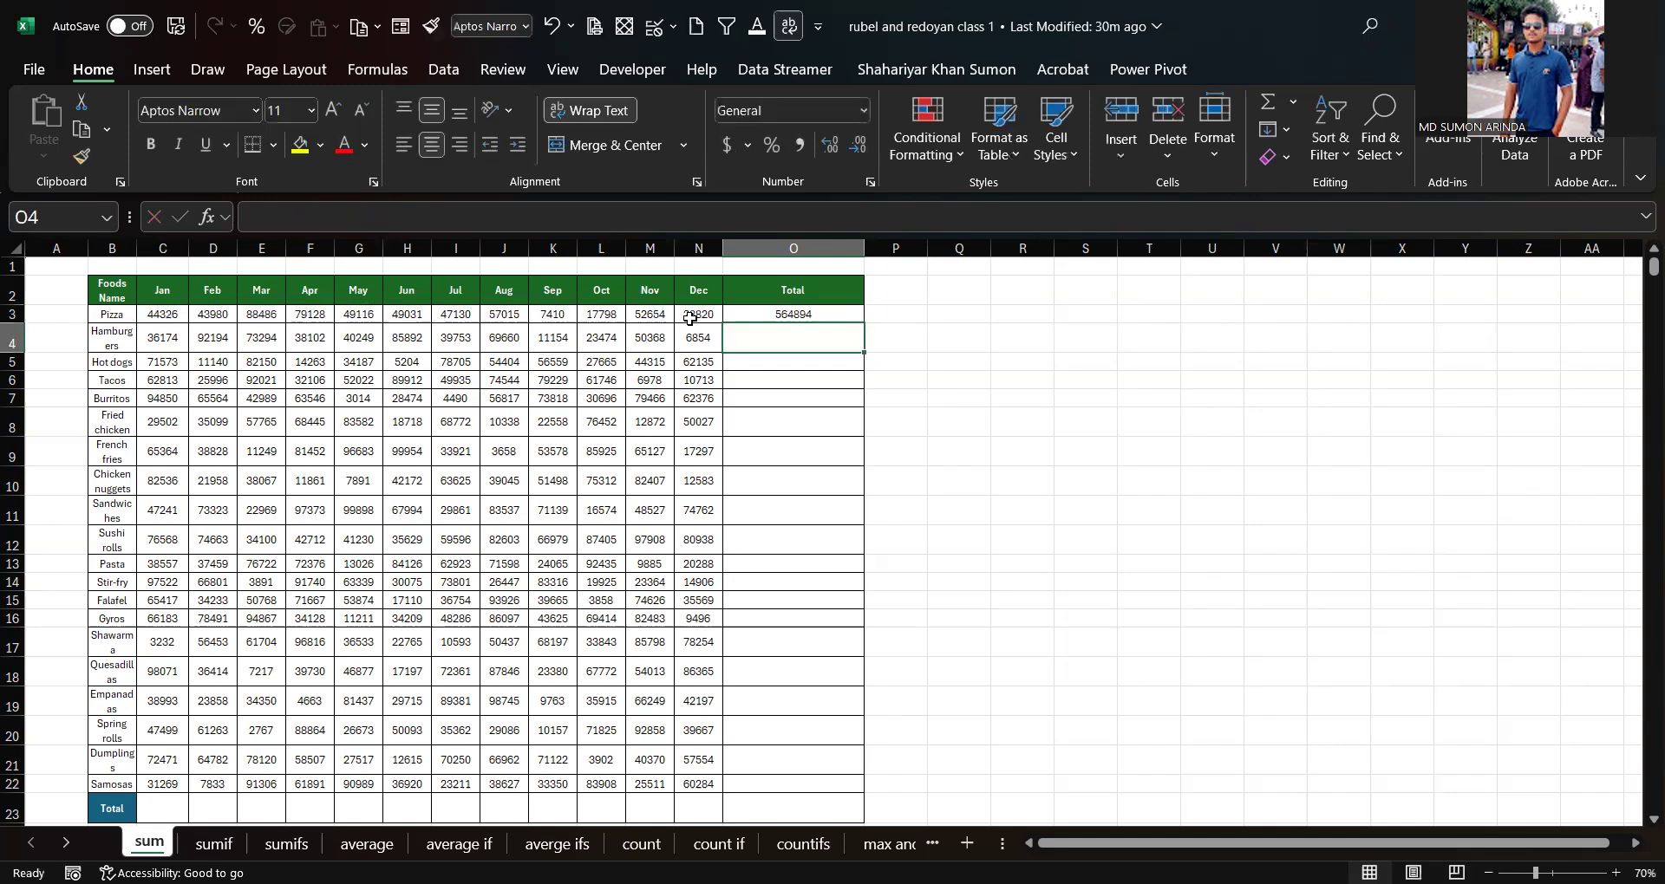
Step: Fill the SUM formula down the Total column through row 23
{"action": "left_click", "coordinate": [823, 314]}
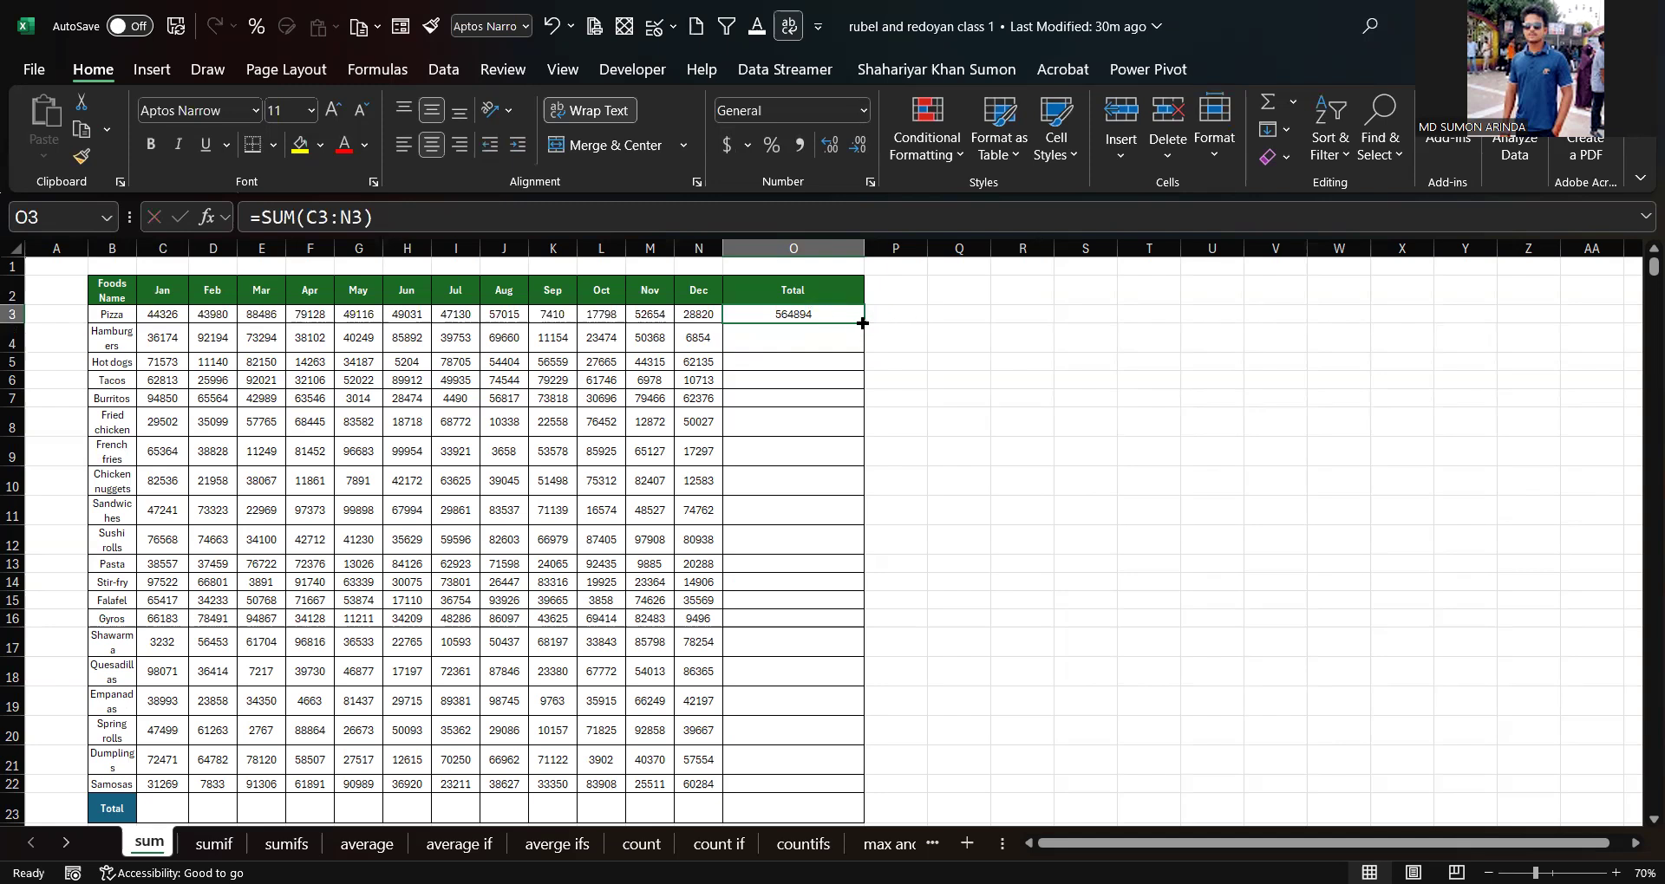
{"action": "left_click", "coordinate": [863, 323]}
{"action": "double_click", "coordinate": [862, 323]}
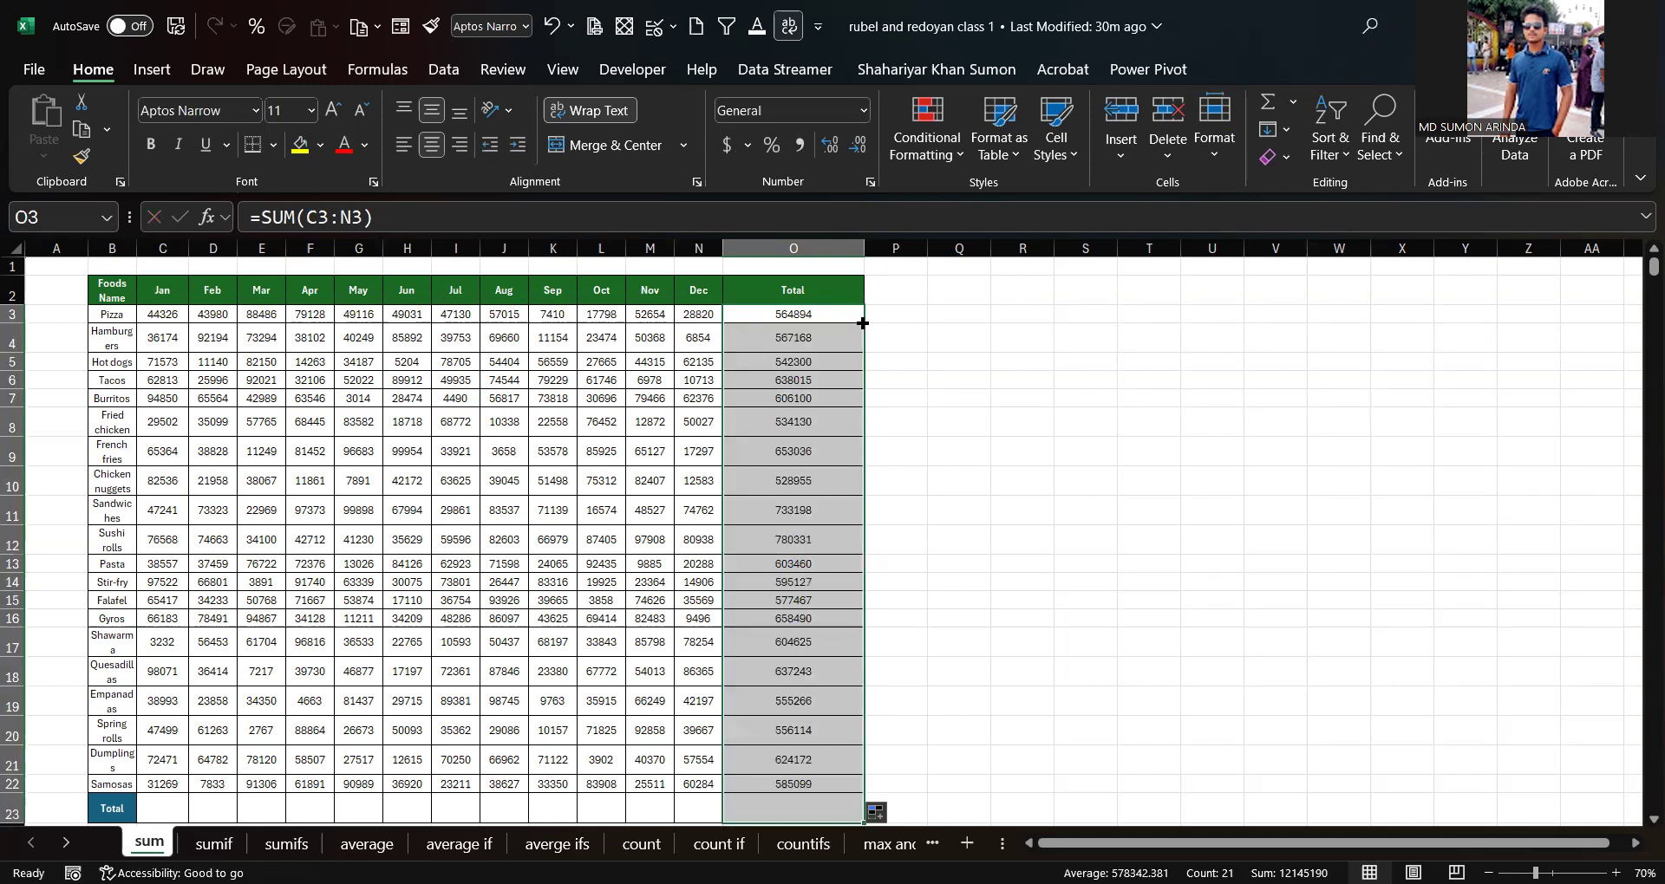
Step: Inspect the filled SUM formulas in several rows of the Total column
{"action": "scroll", "coordinate": [835, 367], "scroll_direction": "down", "scroll_amount": 3}
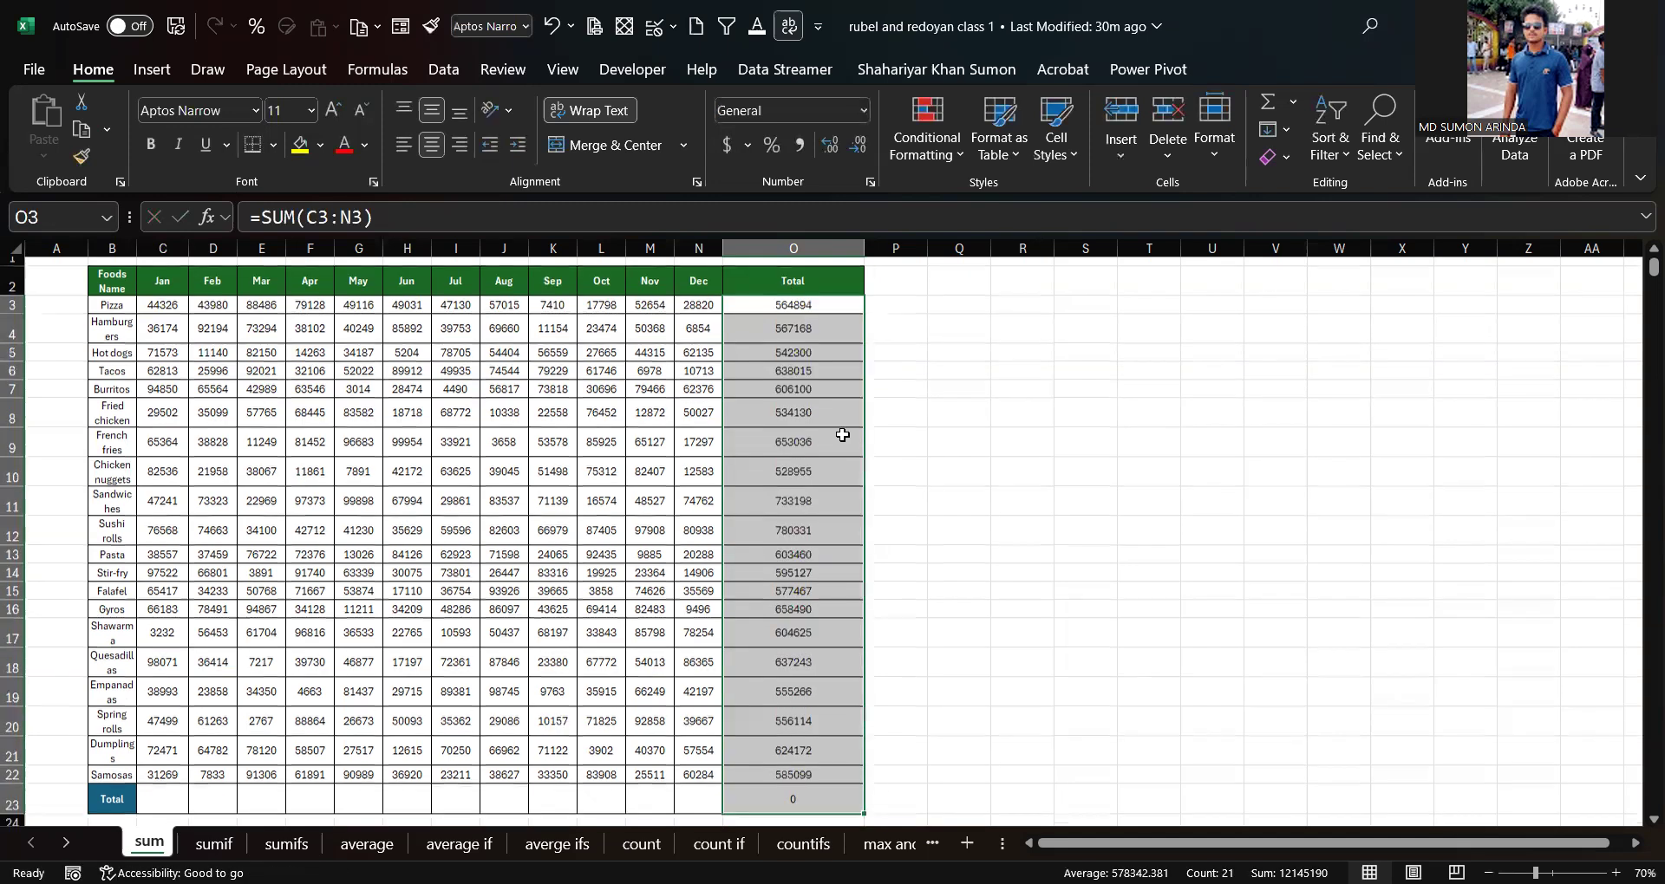
{"action": "scroll", "coordinate": [824, 665], "scroll_direction": "up", "scroll_amount": 3}
{"action": "left_click", "coordinate": [798, 448]}
{"action": "left_click", "coordinate": [789, 382]}
{"action": "left_click", "coordinate": [806, 336]}
{"action": "left_click_drag", "start_coordinate": [809, 541], "coordinate": [809, 511]}
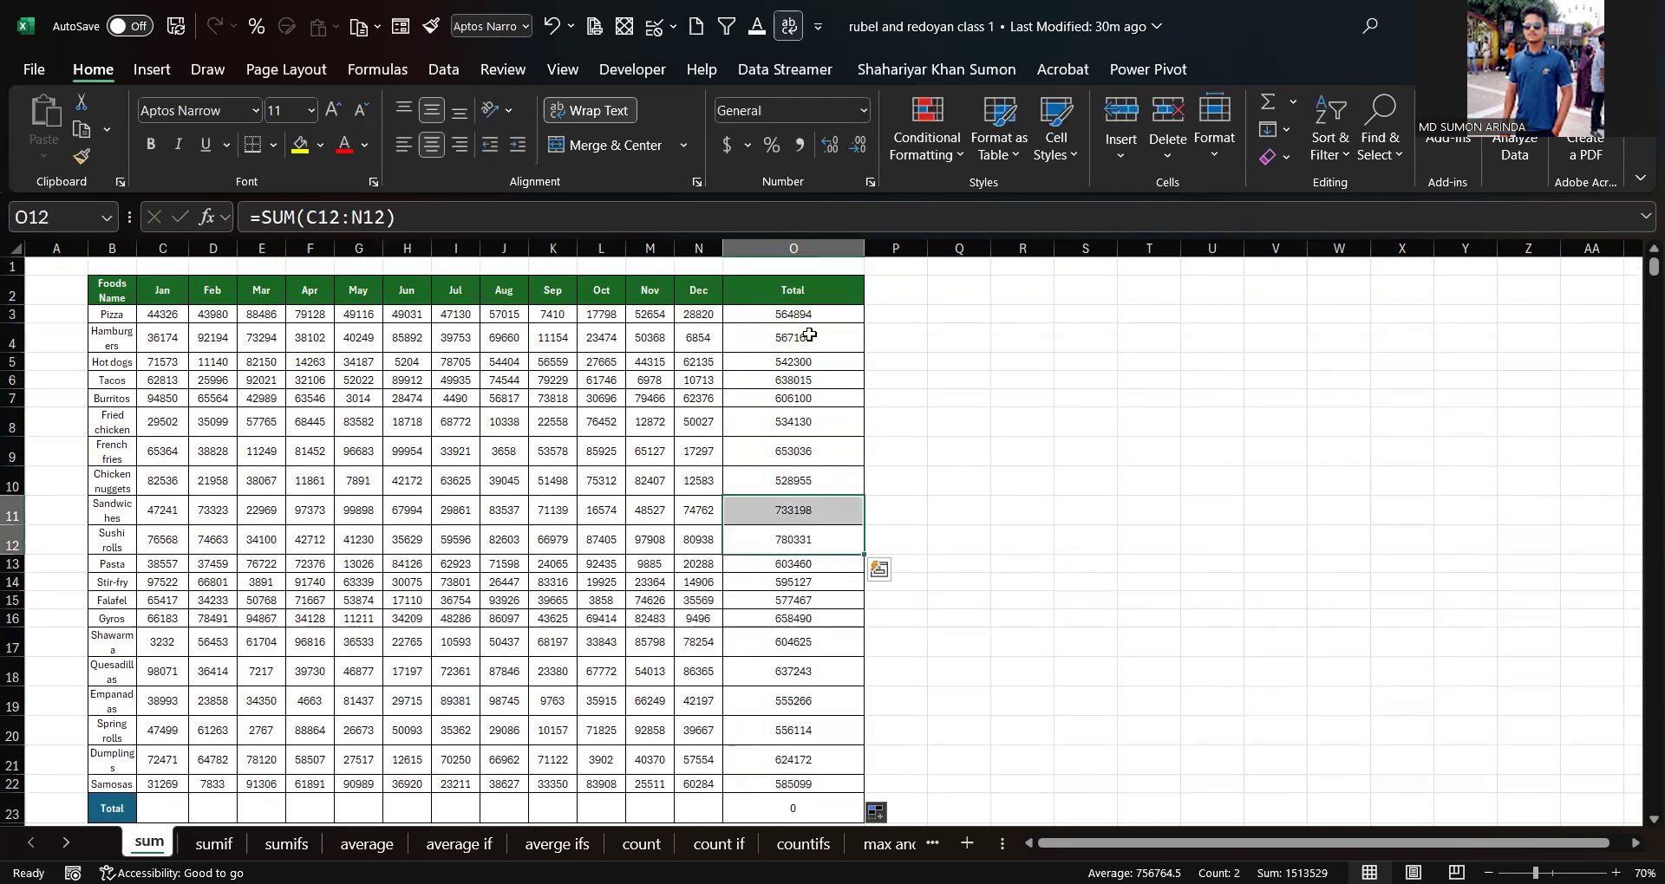
{"action": "left_click", "coordinate": [797, 310]}
{"action": "left_click", "coordinate": [798, 480]}
{"action": "left_click", "coordinate": [784, 311]}
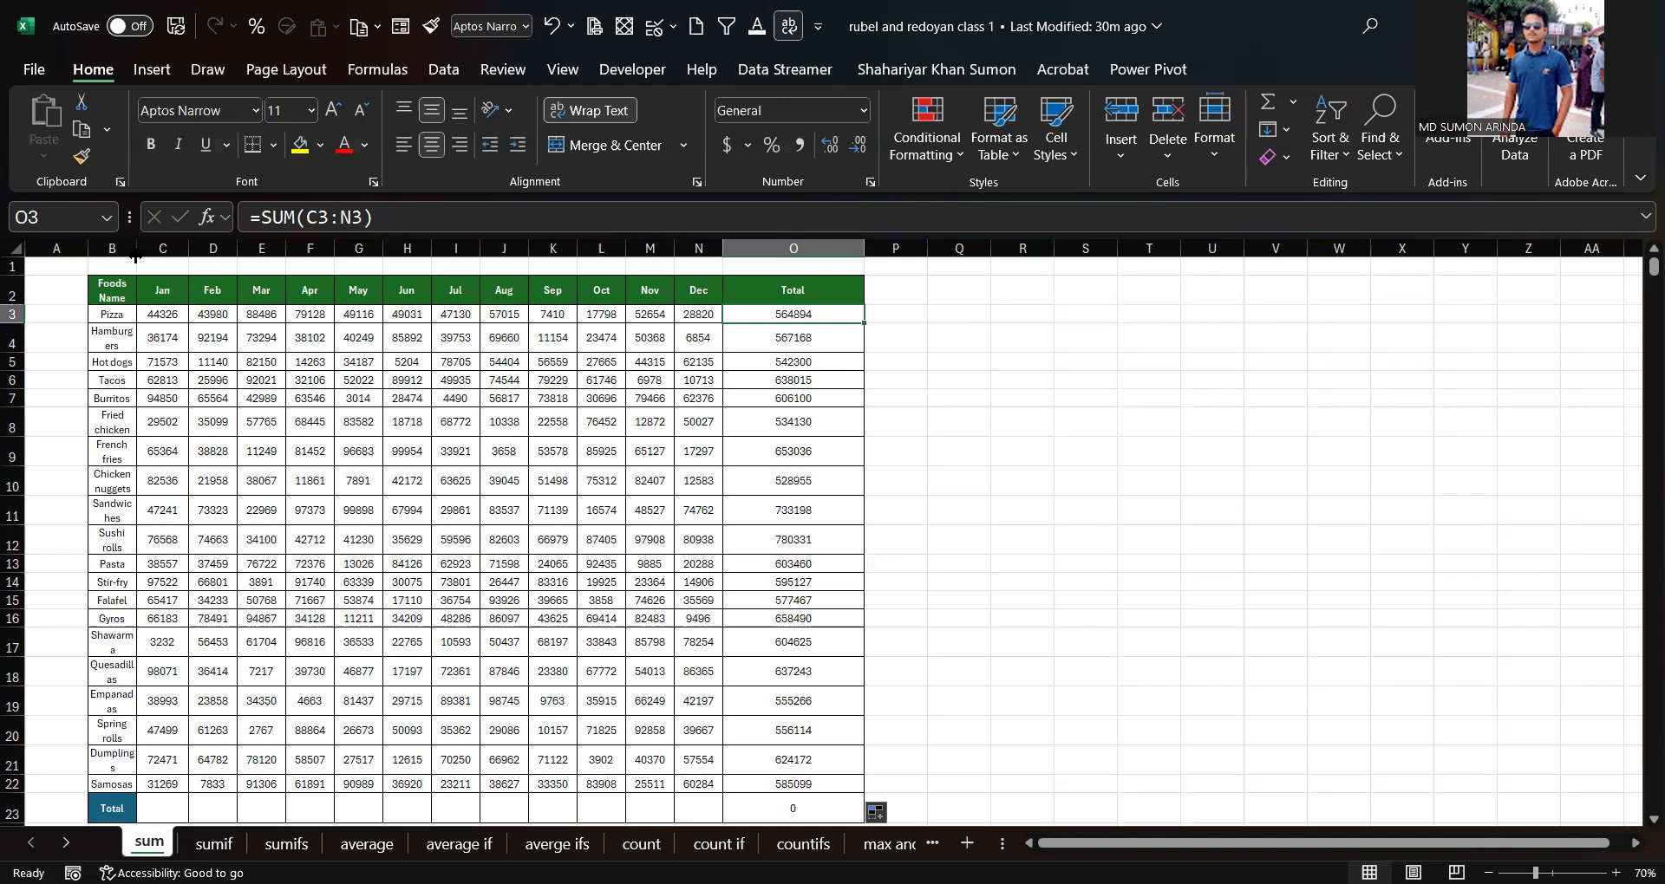
Step: Delete the Jan column to check how the totals adjust, then undo the deletion
{"action": "left_click", "coordinate": [173, 247]}
{"action": "right_click", "coordinate": [173, 249]}
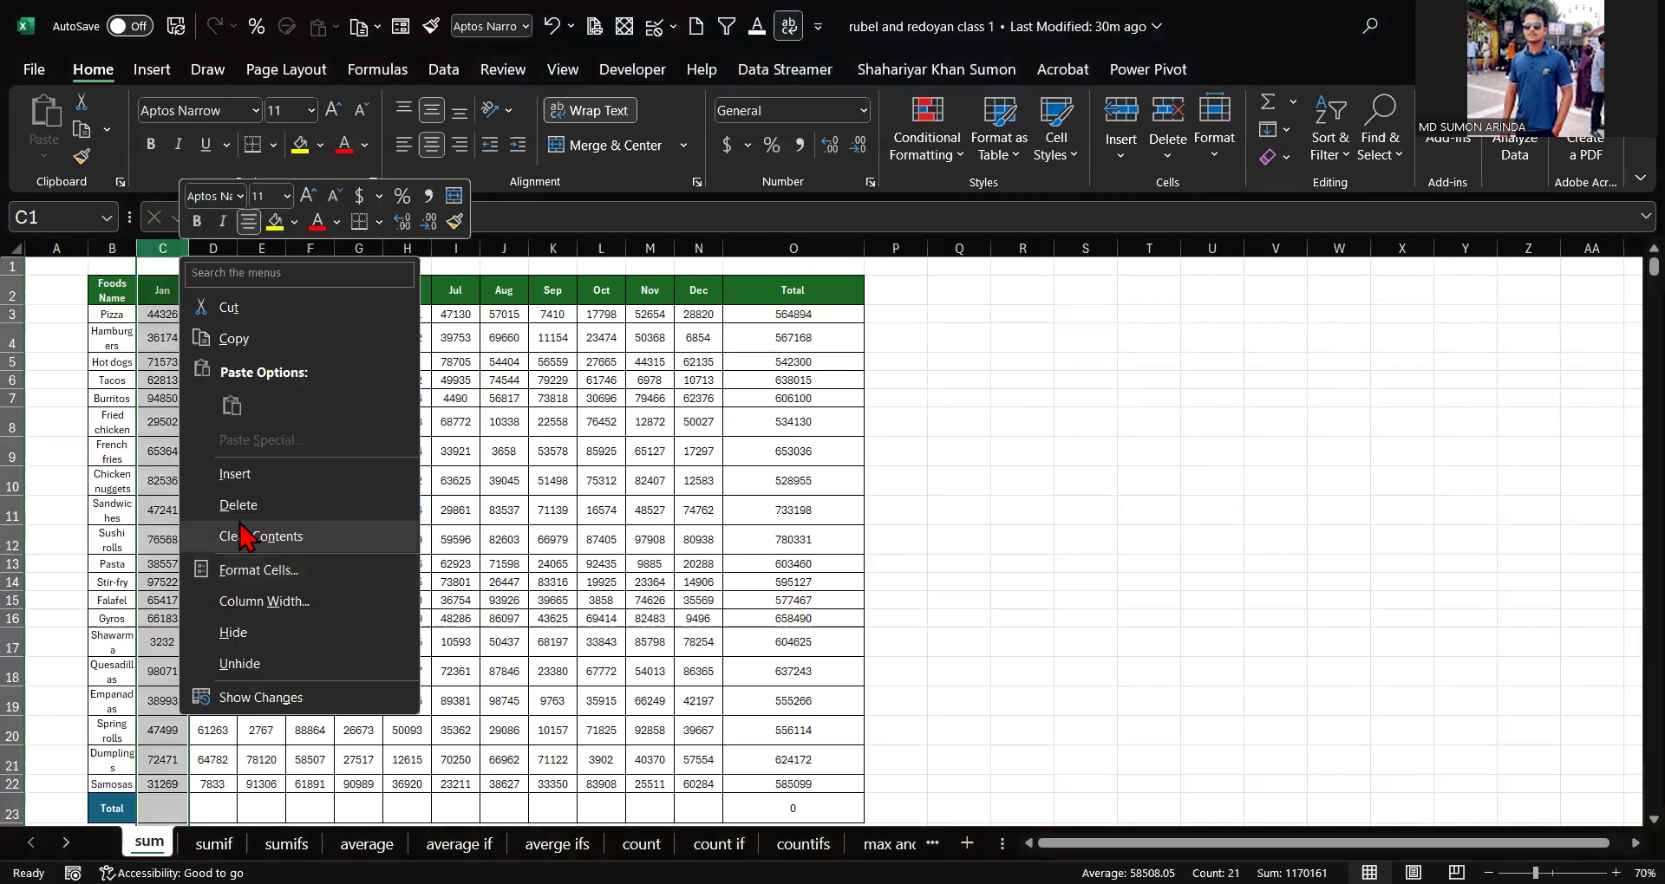
{"action": "left_click", "coordinate": [438, 498]}
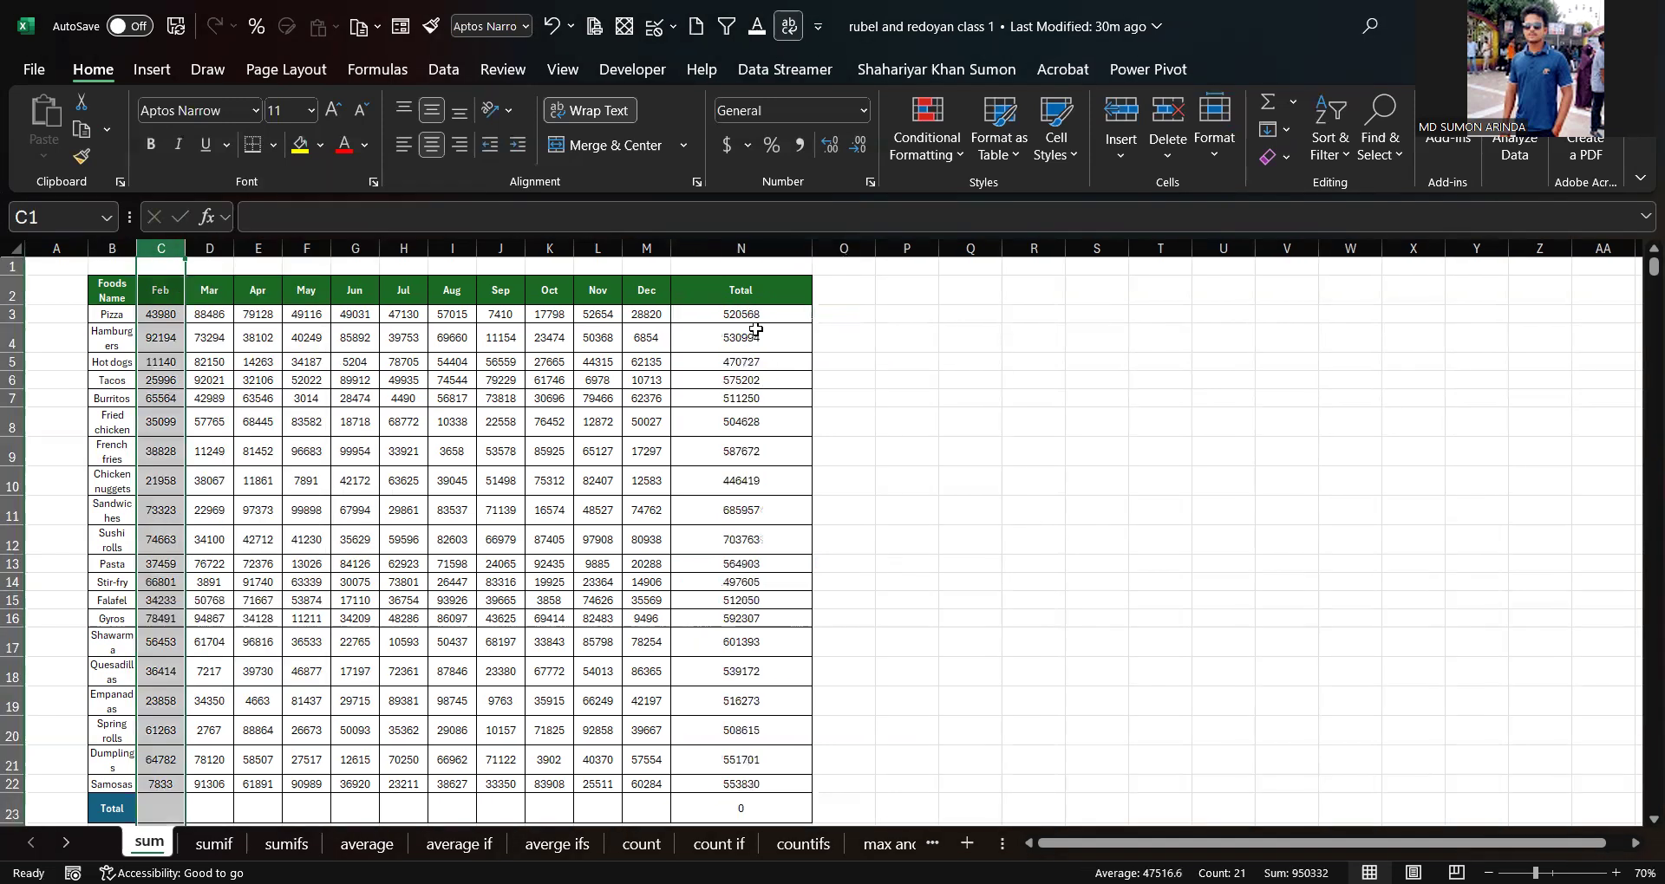
{"action": "left_click", "coordinate": [738, 344]}
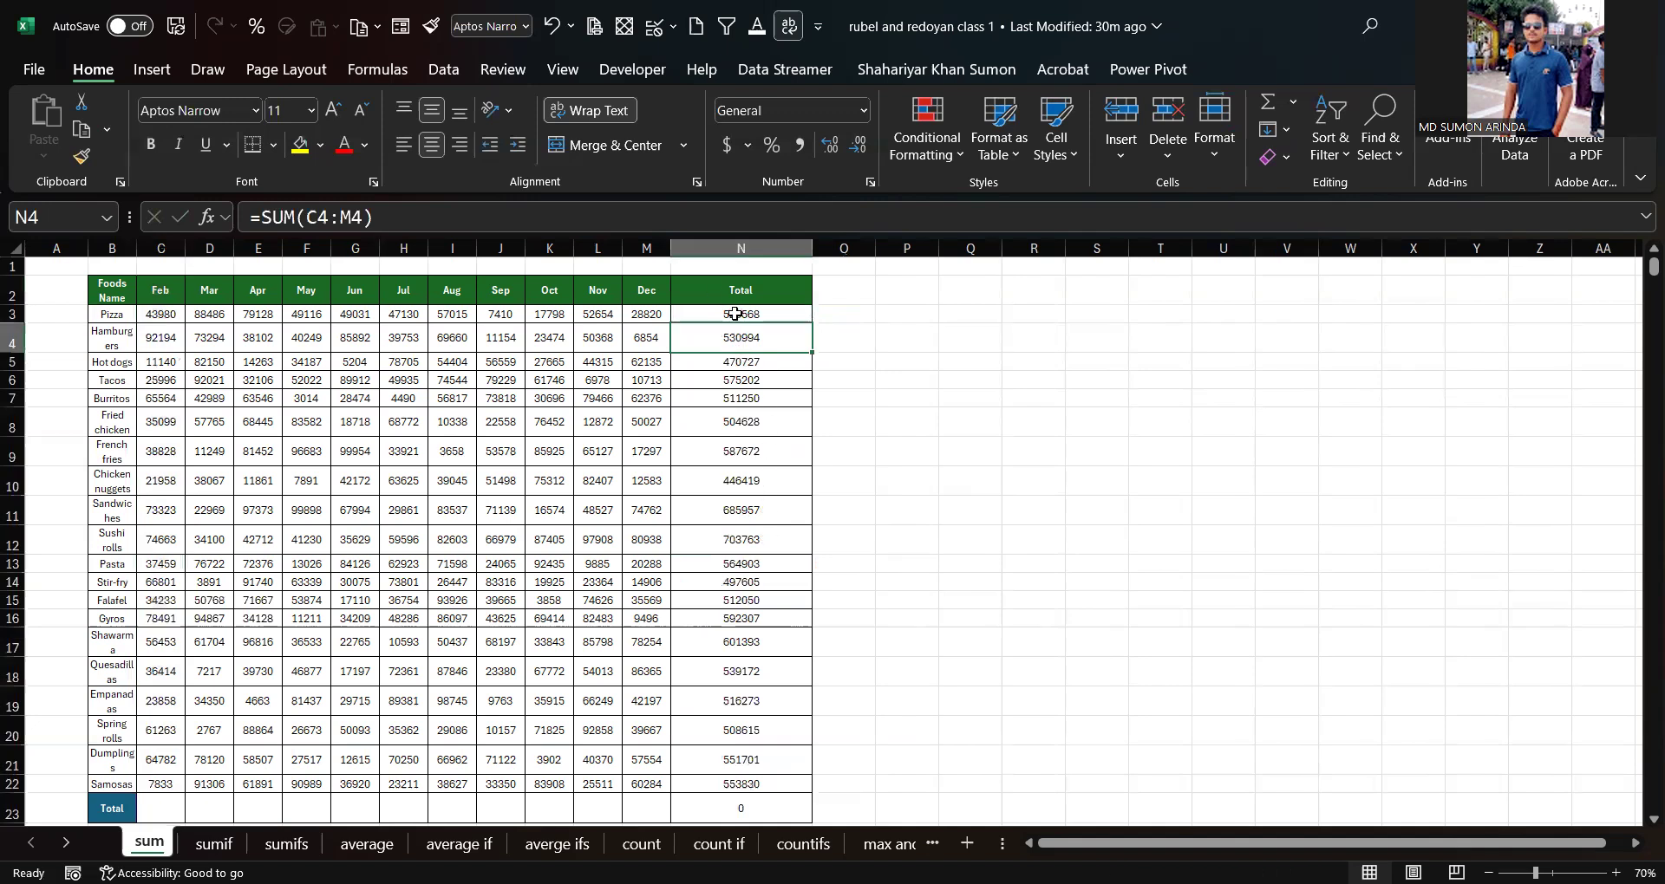
{"action": "left_click", "coordinate": [736, 510]}
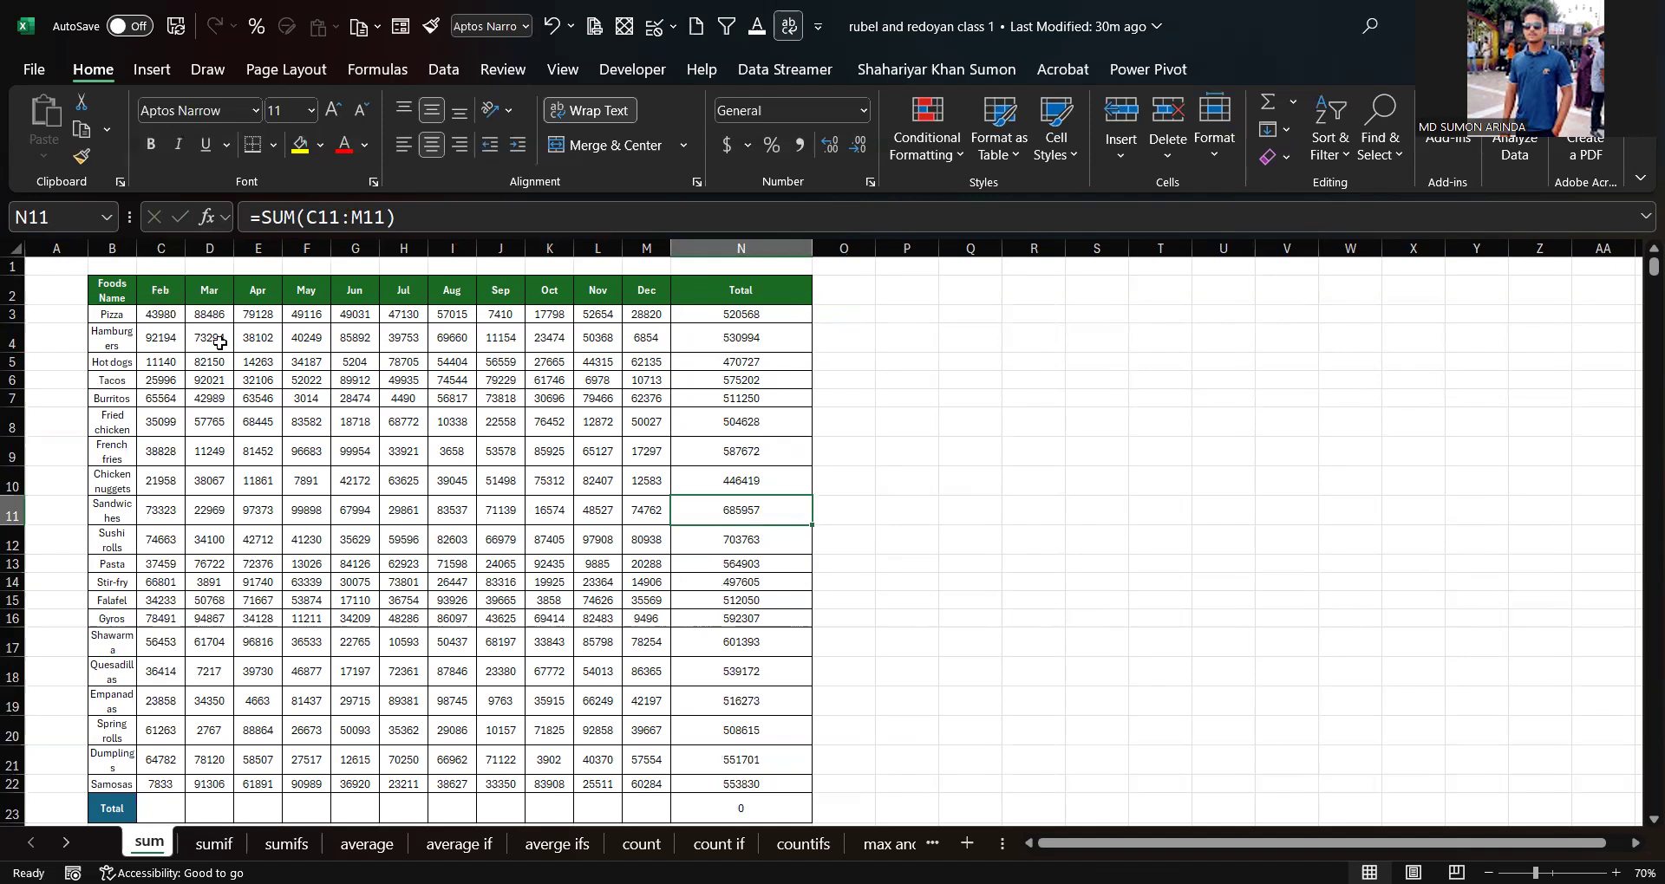
{"action": "left_click", "coordinate": [165, 249]}
{"action": "key", "text": "ctrl+z"}
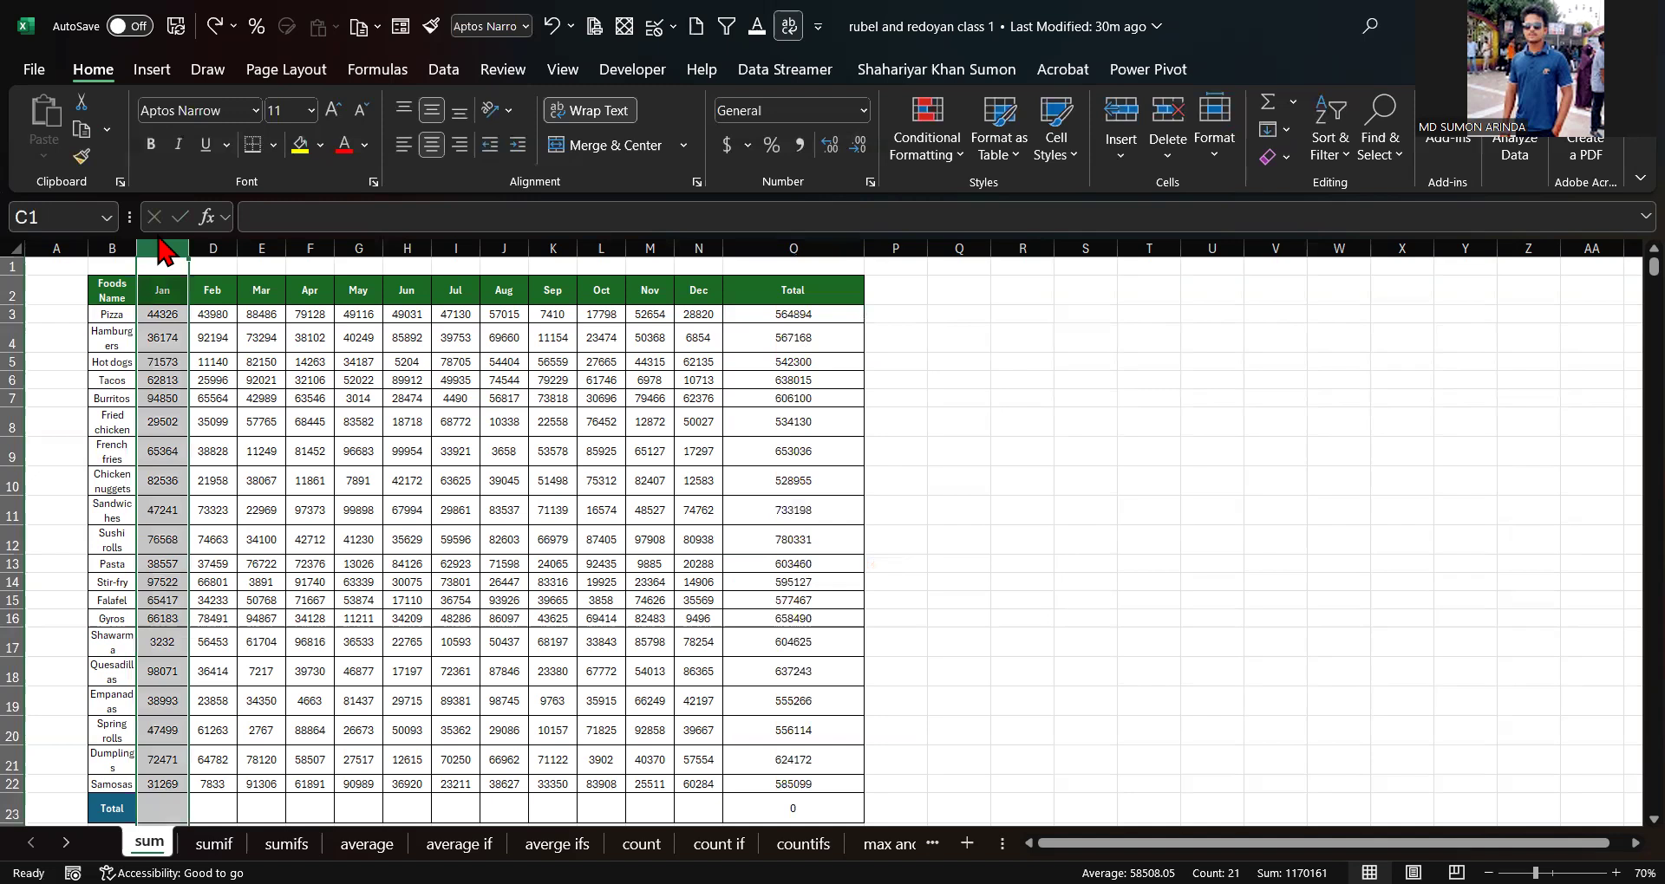
Step: Clear all formulas from the Total column, rows 3 to 23
{"action": "left_click", "coordinate": [791, 312]}
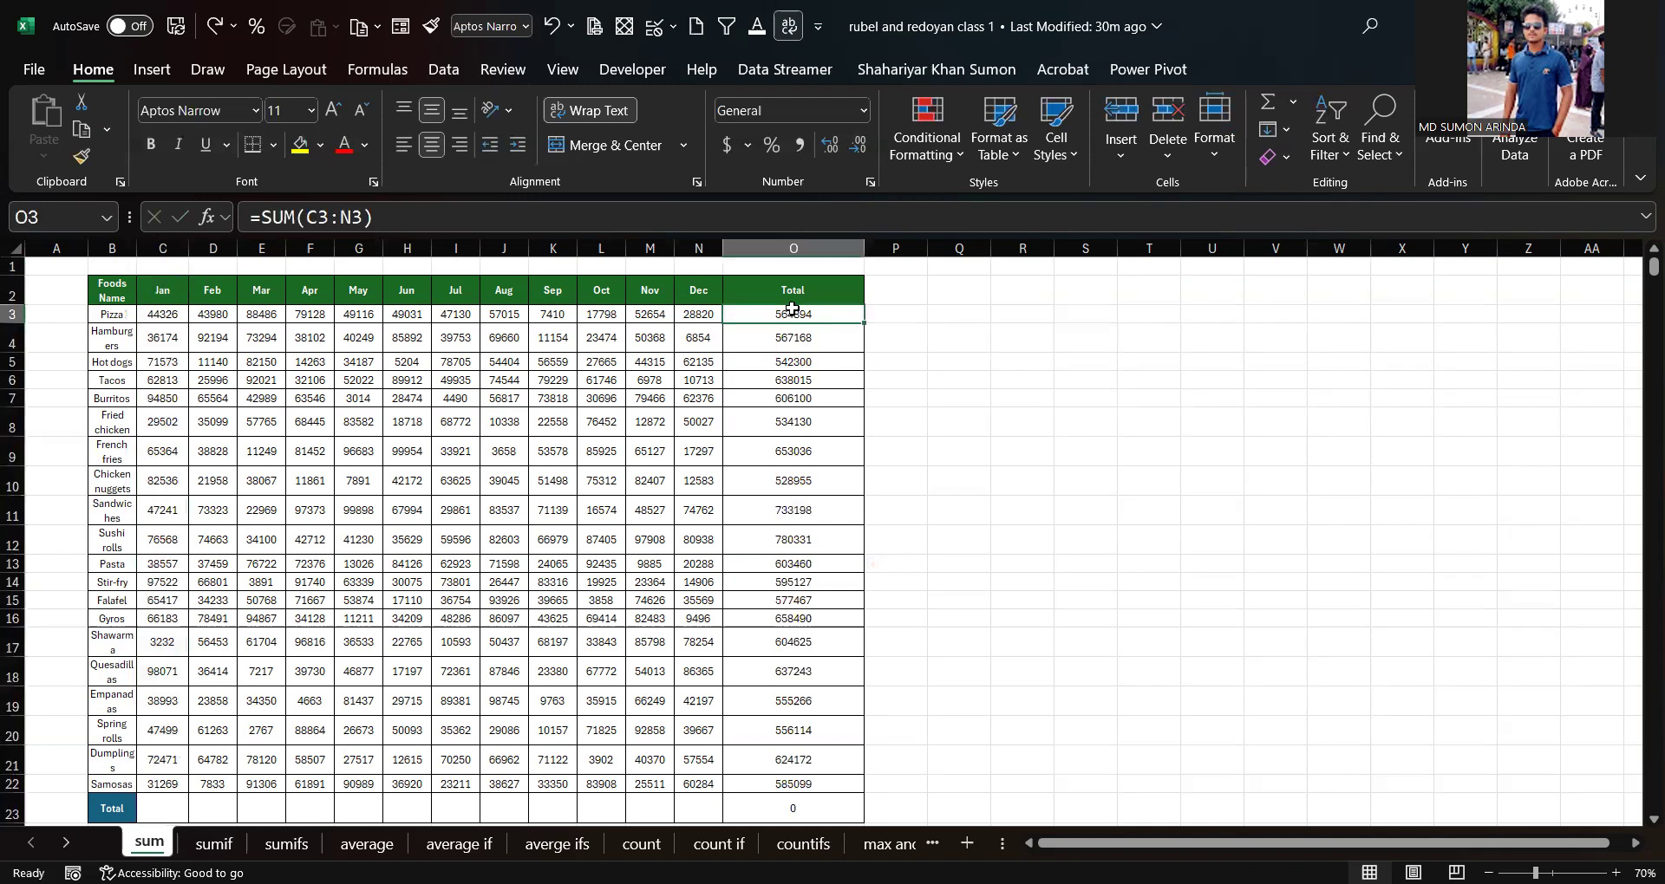
{"action": "key", "text": "Down"}
{"action": "key", "text": "Down"}
{"action": "key", "text": "Down"}
{"action": "key", "text": "Down"}
{"action": "key", "text": "Down"}
{"action": "left_click", "coordinate": [792, 313]}
{"action": "left_click_drag", "start_coordinate": [791, 312], "coordinate": [795, 758]}
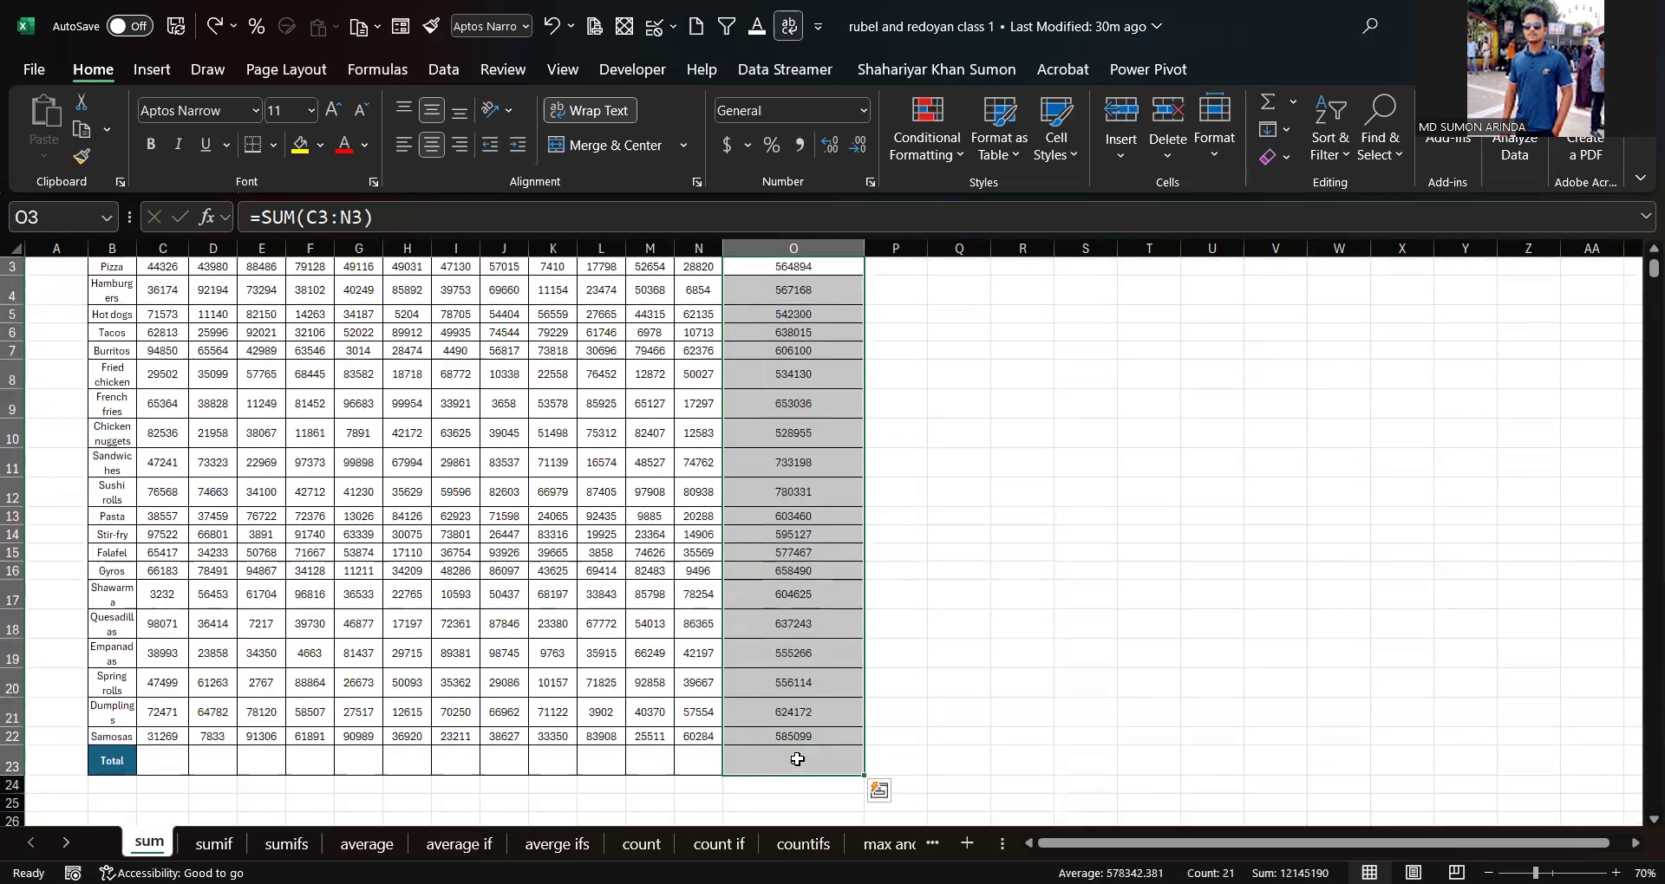
{"action": "key", "text": "Delete"}
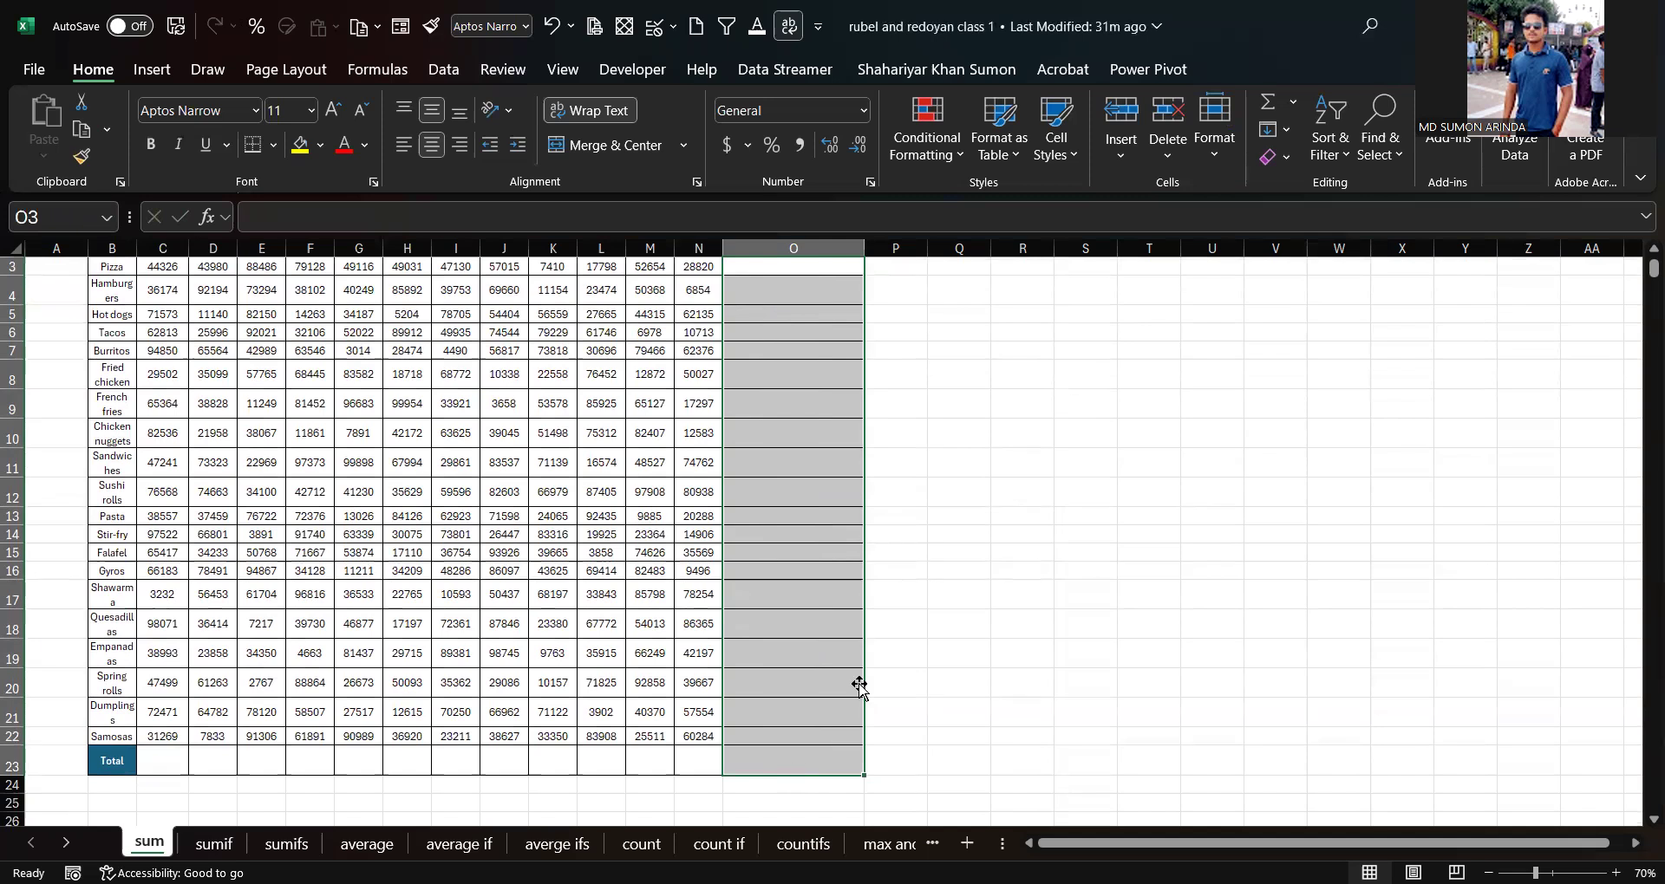
{"action": "scroll", "coordinate": [876, 564], "scroll_direction": "up", "scroll_amount": 1}
{"action": "left_click_drag", "start_coordinate": [1100, 450], "coordinate": [1088, 425]}
{"action": "left_click", "coordinate": [770, 313]}
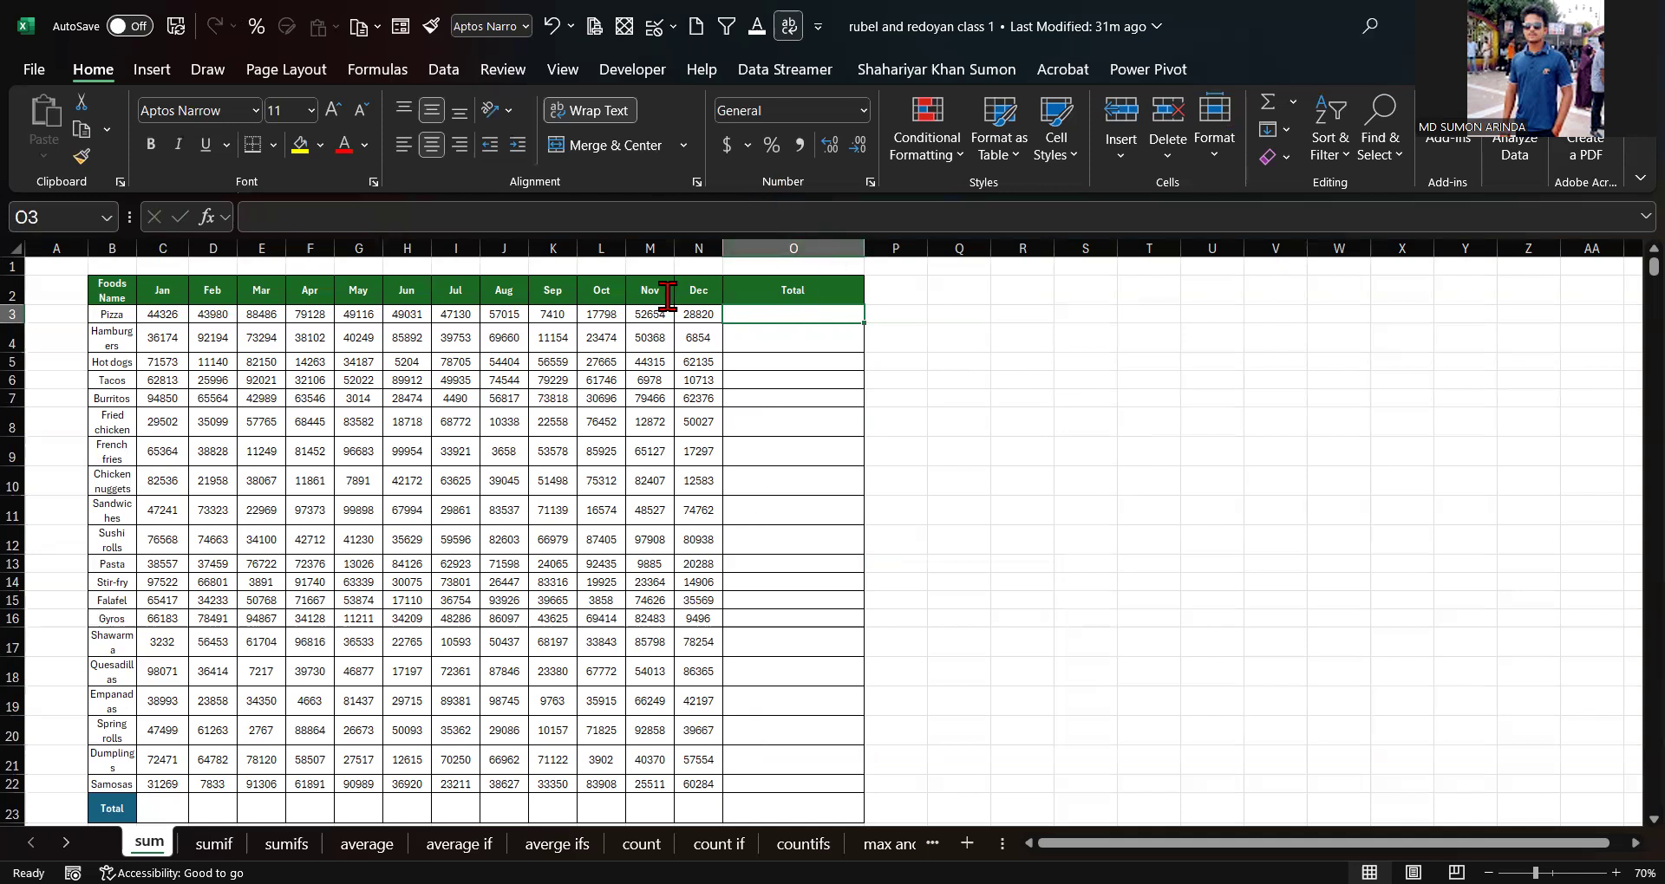
{"action": "scroll", "coordinate": [529, 702], "scroll_direction": "down", "scroll_amount": 1}
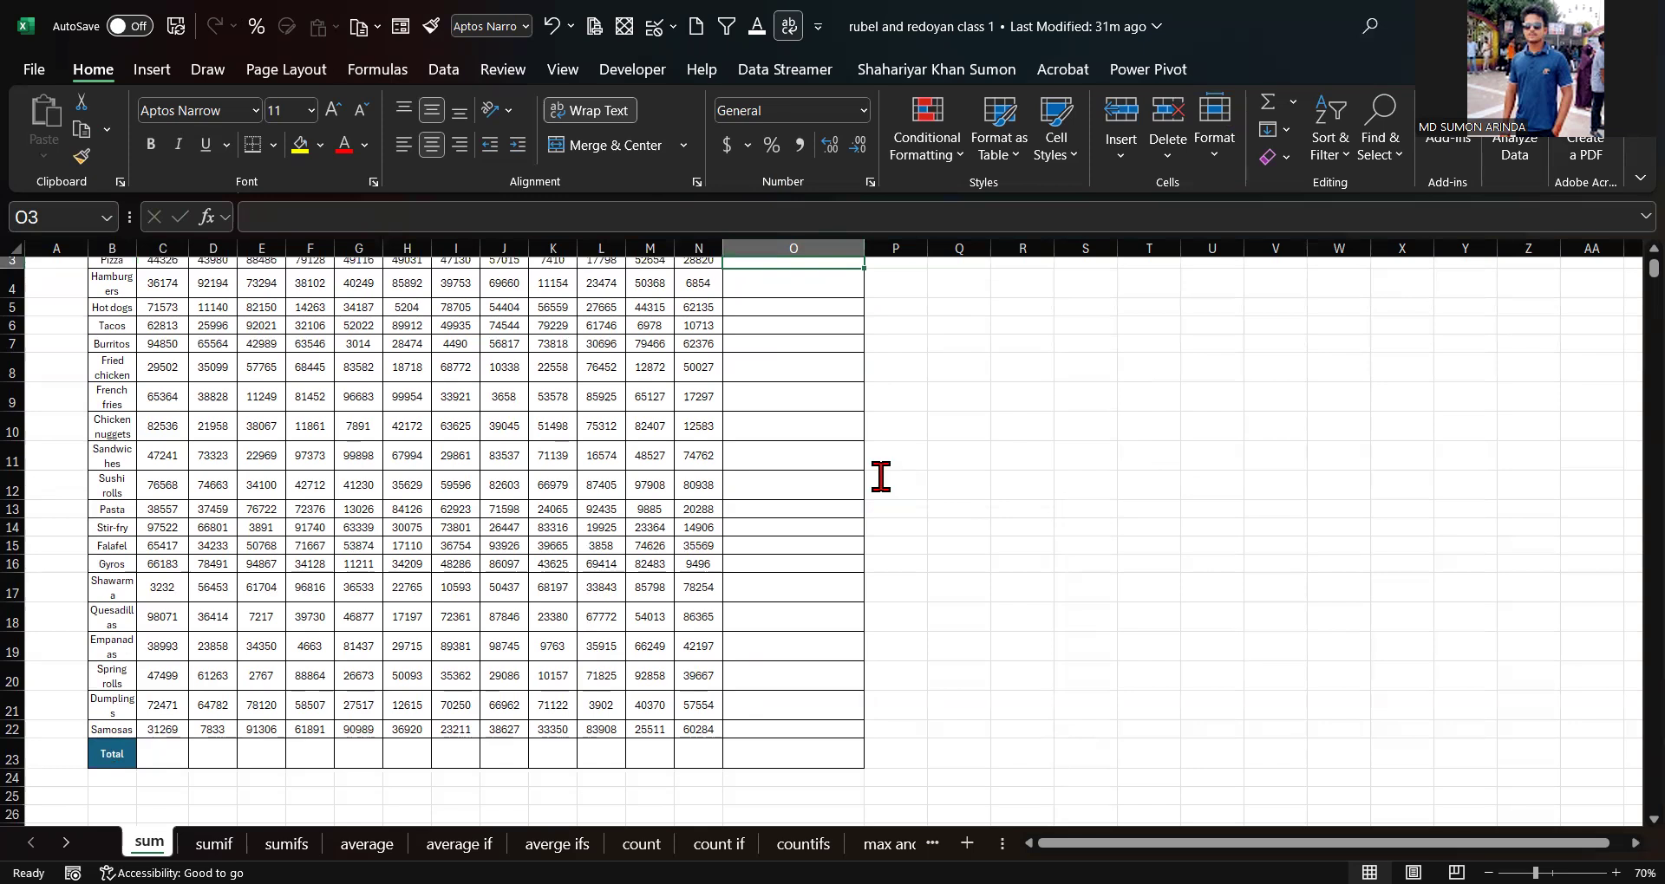
{"action": "scroll", "coordinate": [789, 520], "scroll_direction": "up", "scroll_amount": 1}
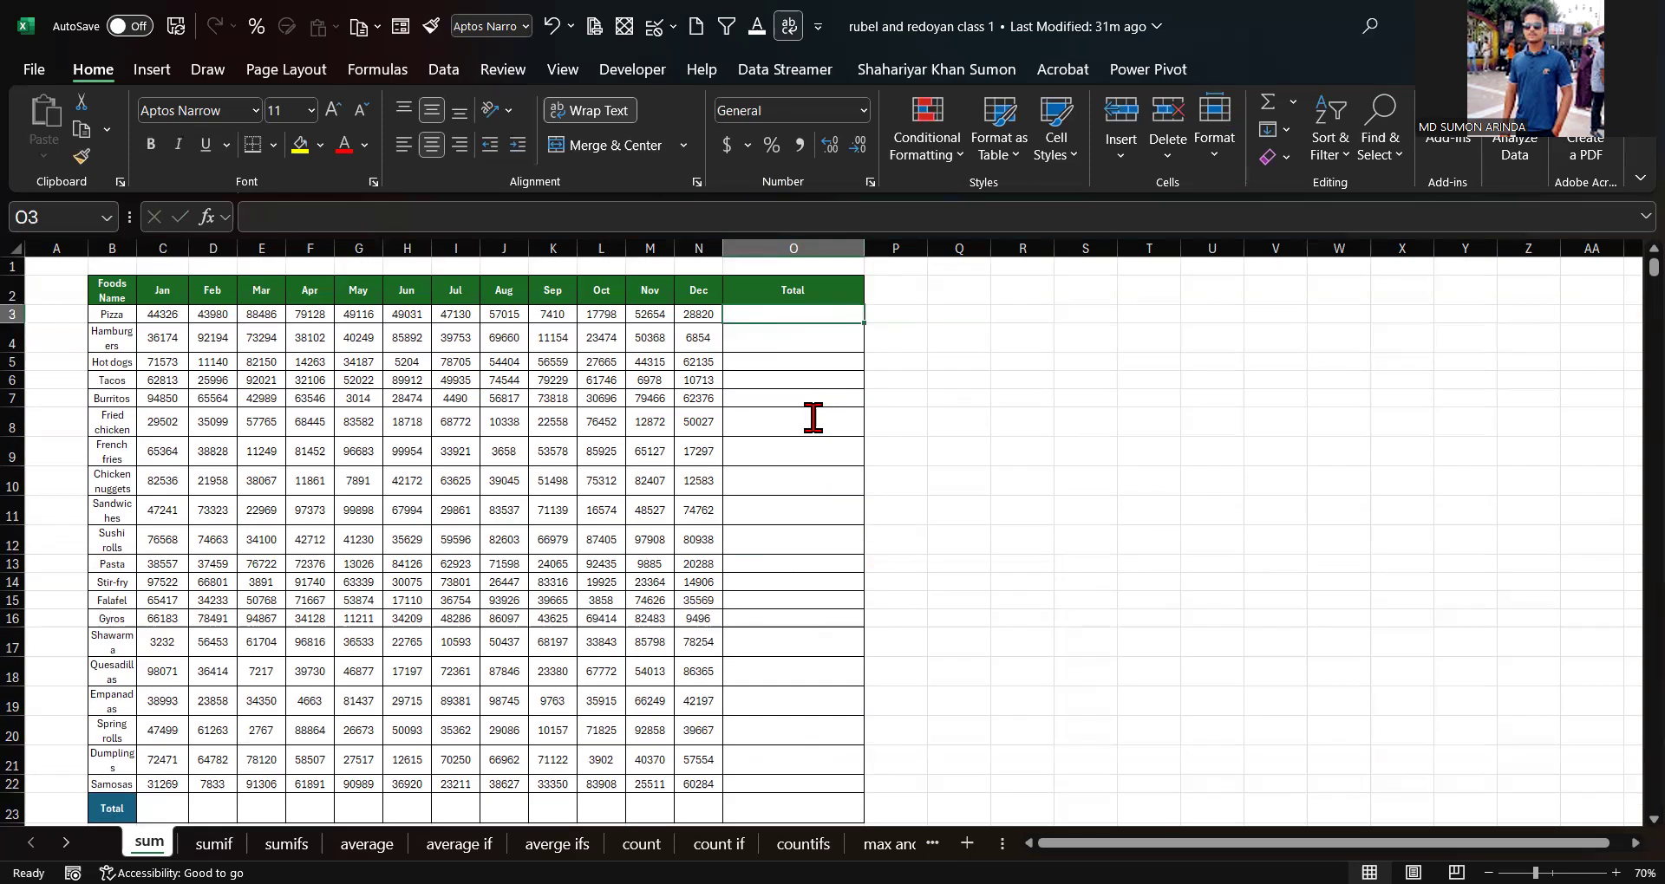
Step: Insert an AutoSum total in the Pizza row's Total cell, then clear that cell
{"action": "left_click", "coordinate": [814, 478]}
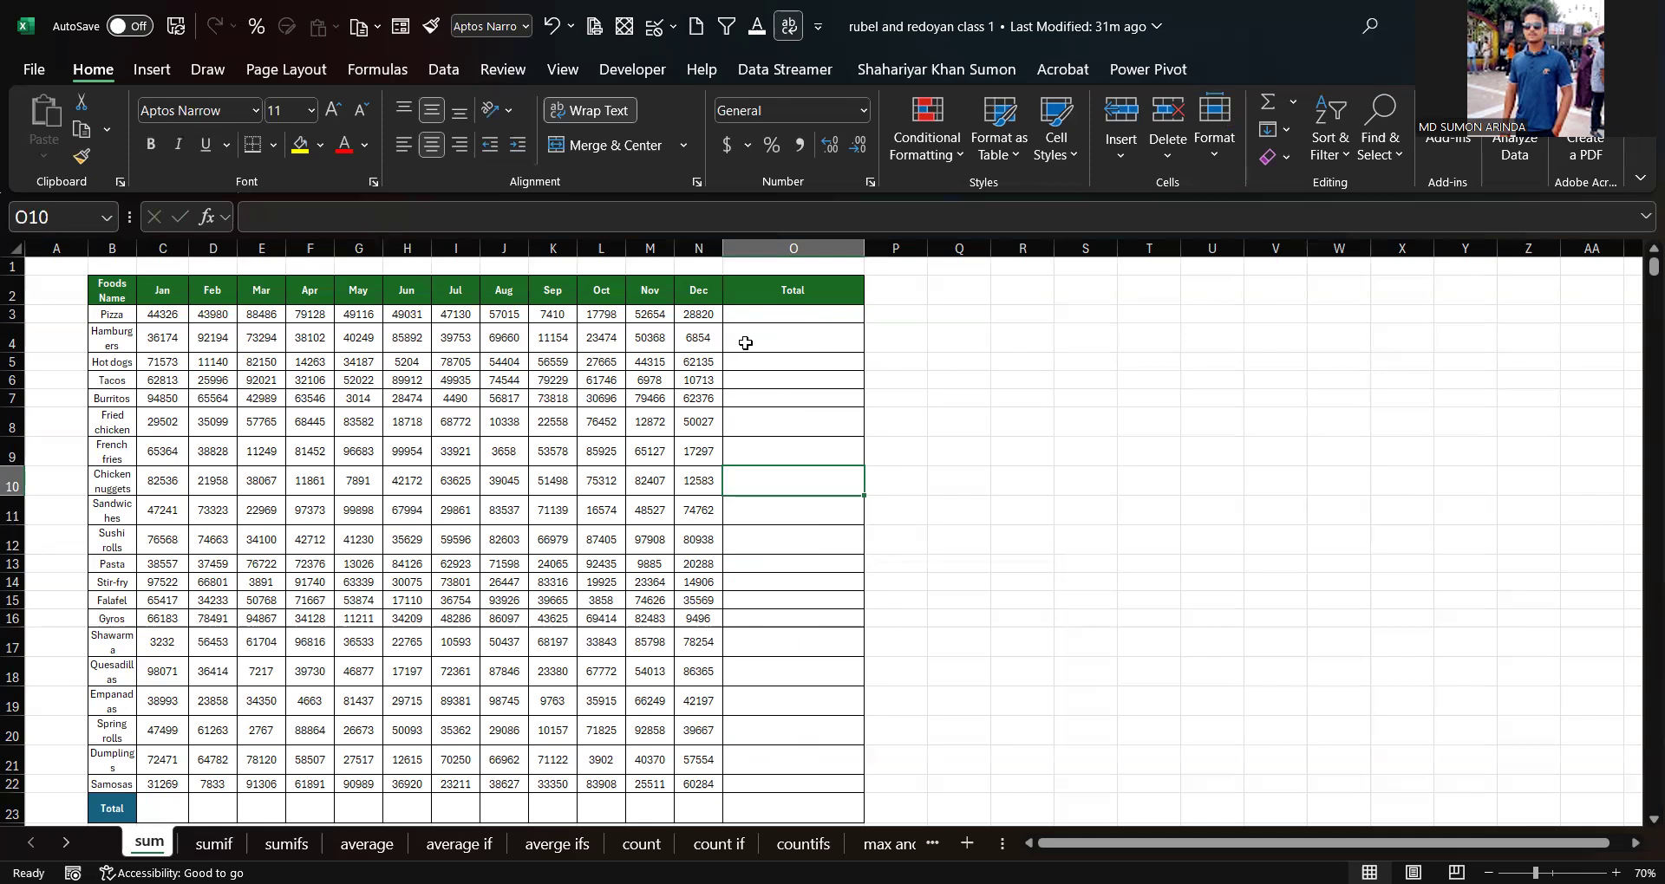
{"action": "left_click", "coordinate": [796, 314]}
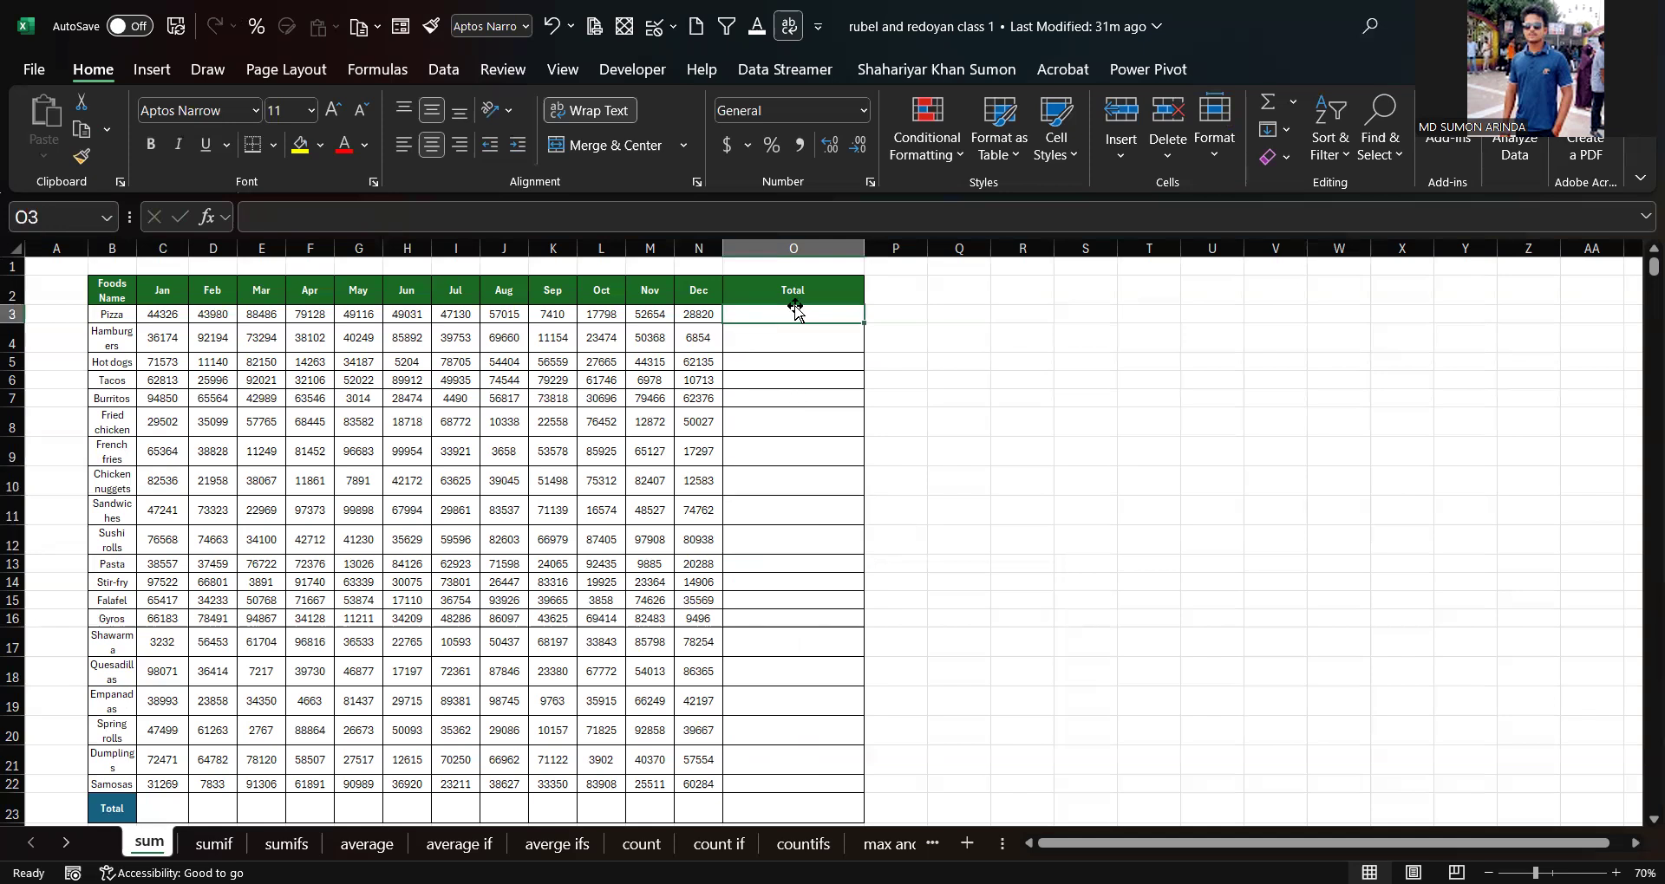
{"action": "double_click", "coordinate": [795, 312]}
{"action": "key", "text": "alt+equal"}
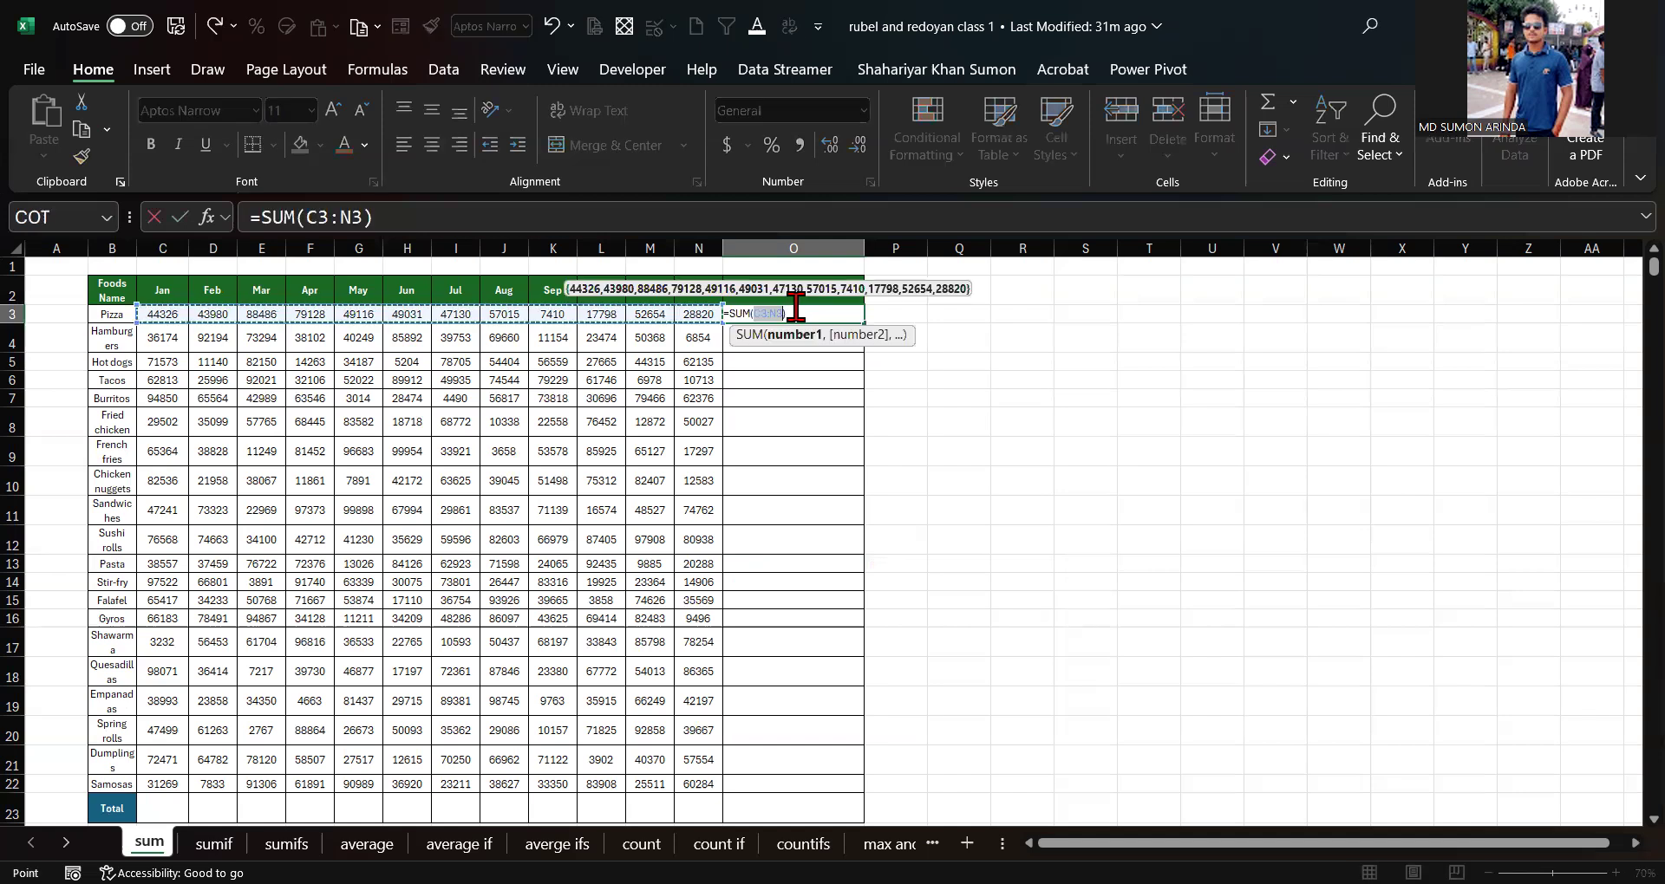
{"action": "key", "text": "Return"}
{"action": "left_click", "coordinate": [945, 370]}
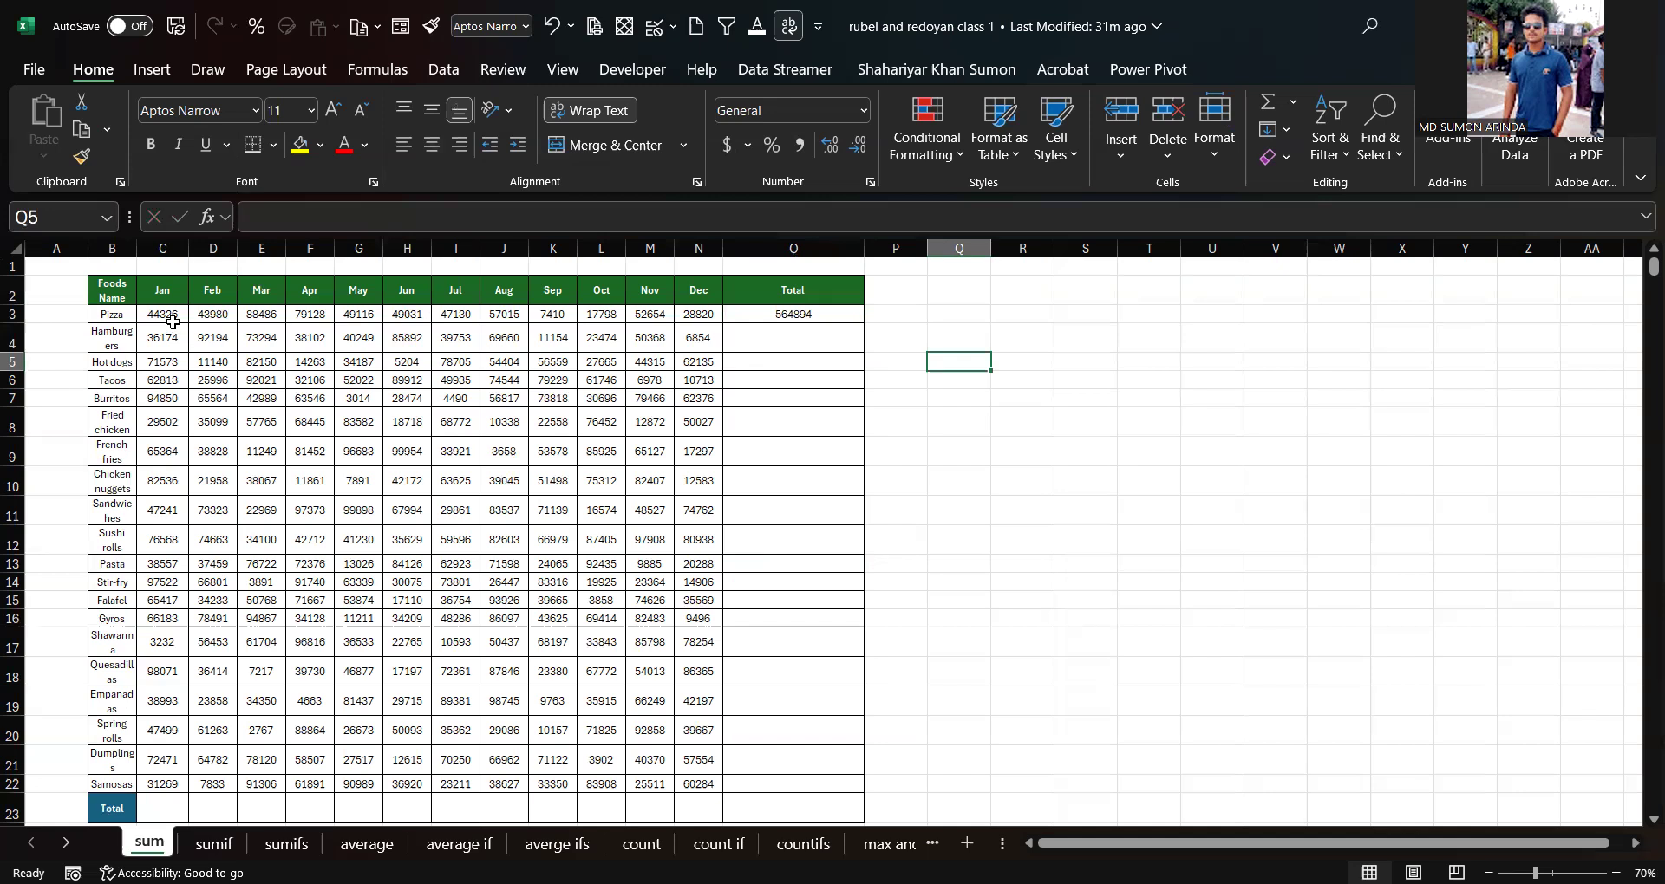
{"action": "left_click", "coordinate": [822, 314]}
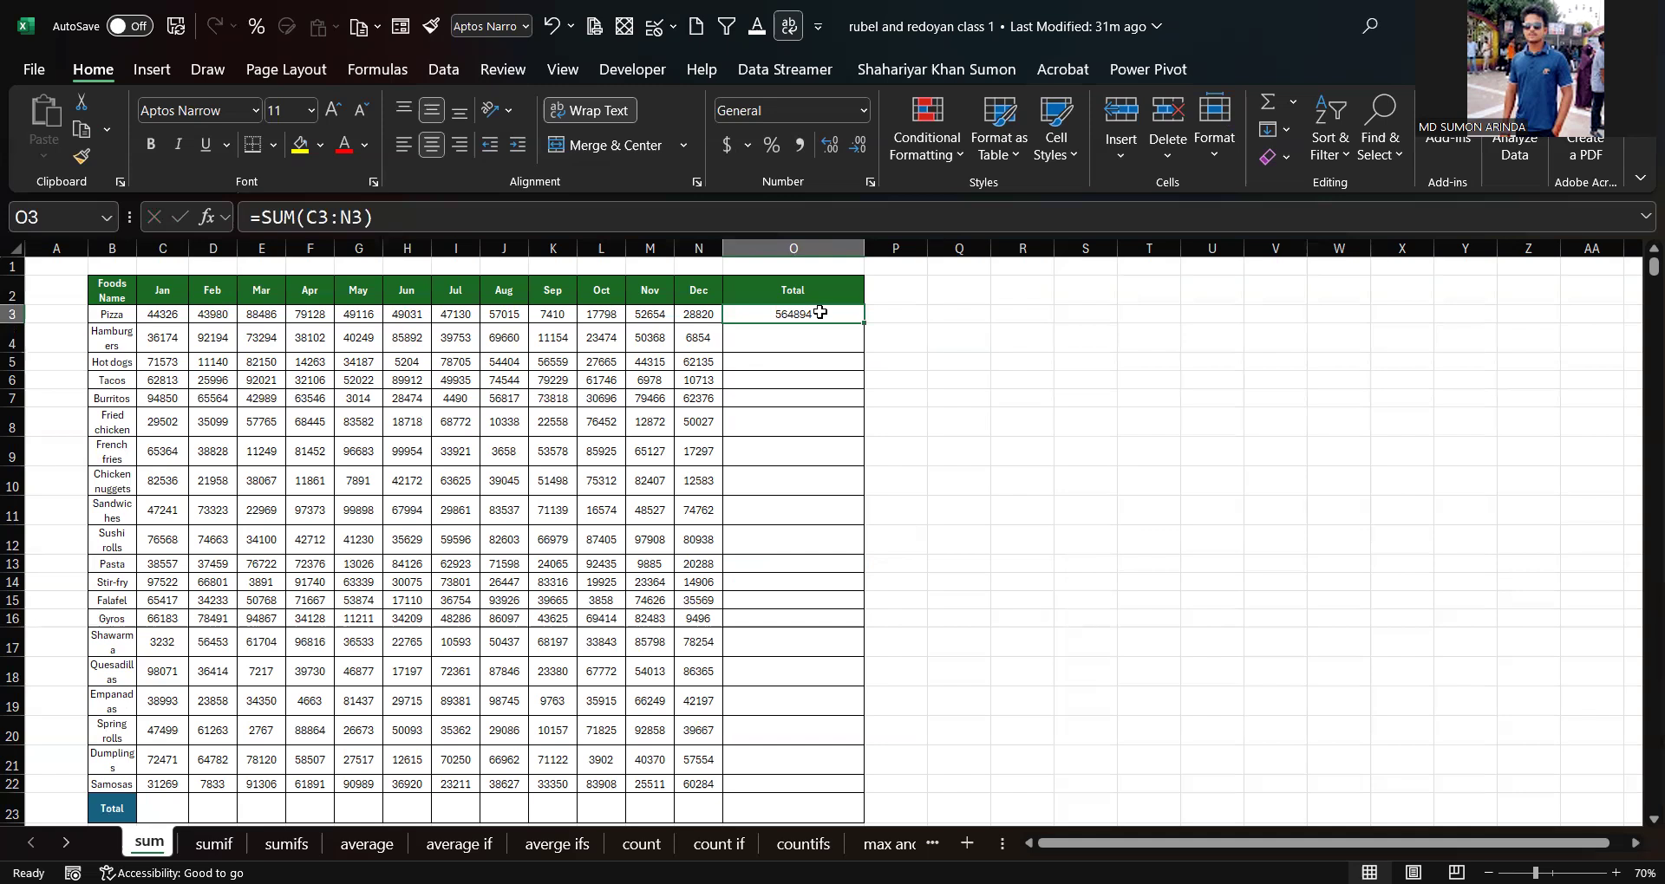
{"action": "key", "text": "Delete"}
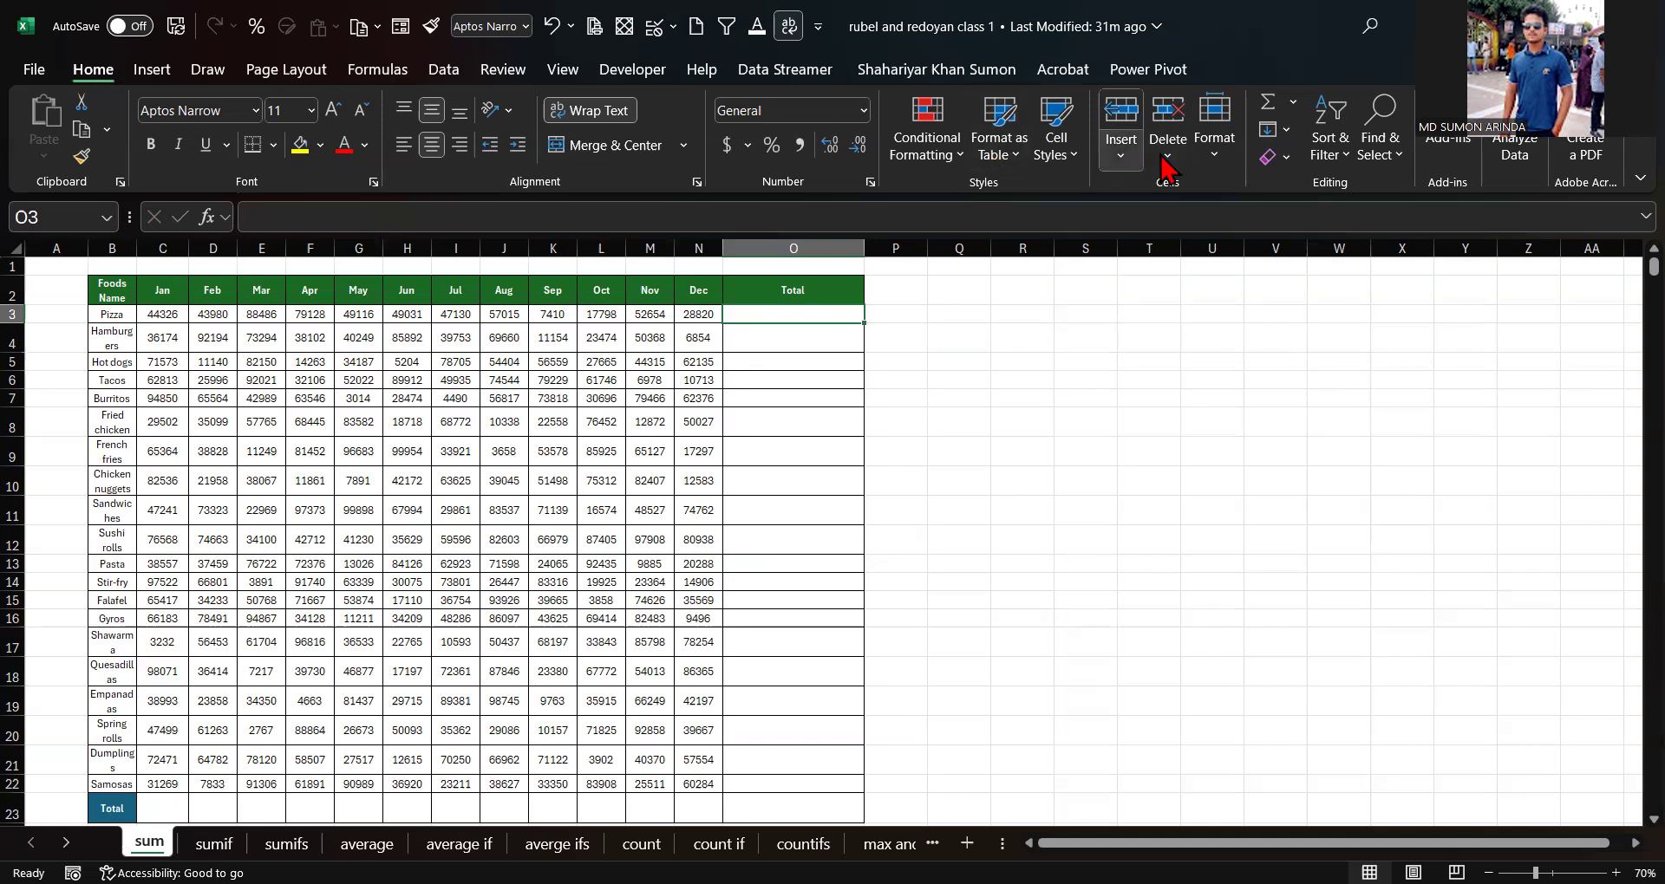
Step: Insert the Pizza row's total again with the Sum command, then clear it once more
{"action": "left_click", "coordinate": [1266, 109]}
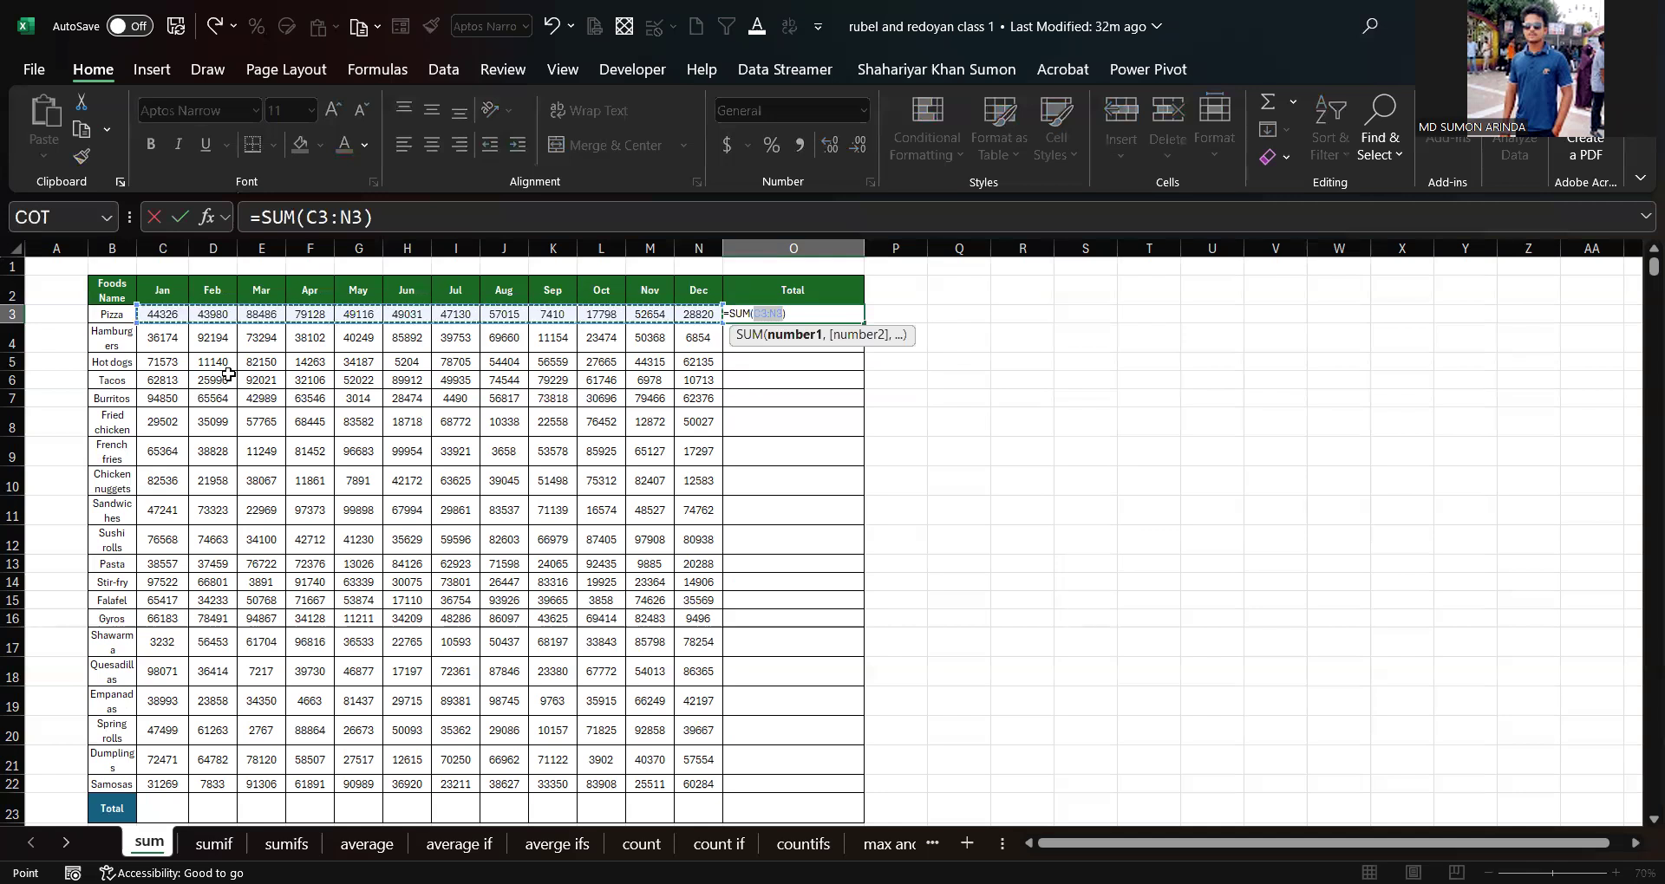
{"action": "key", "text": "Return"}
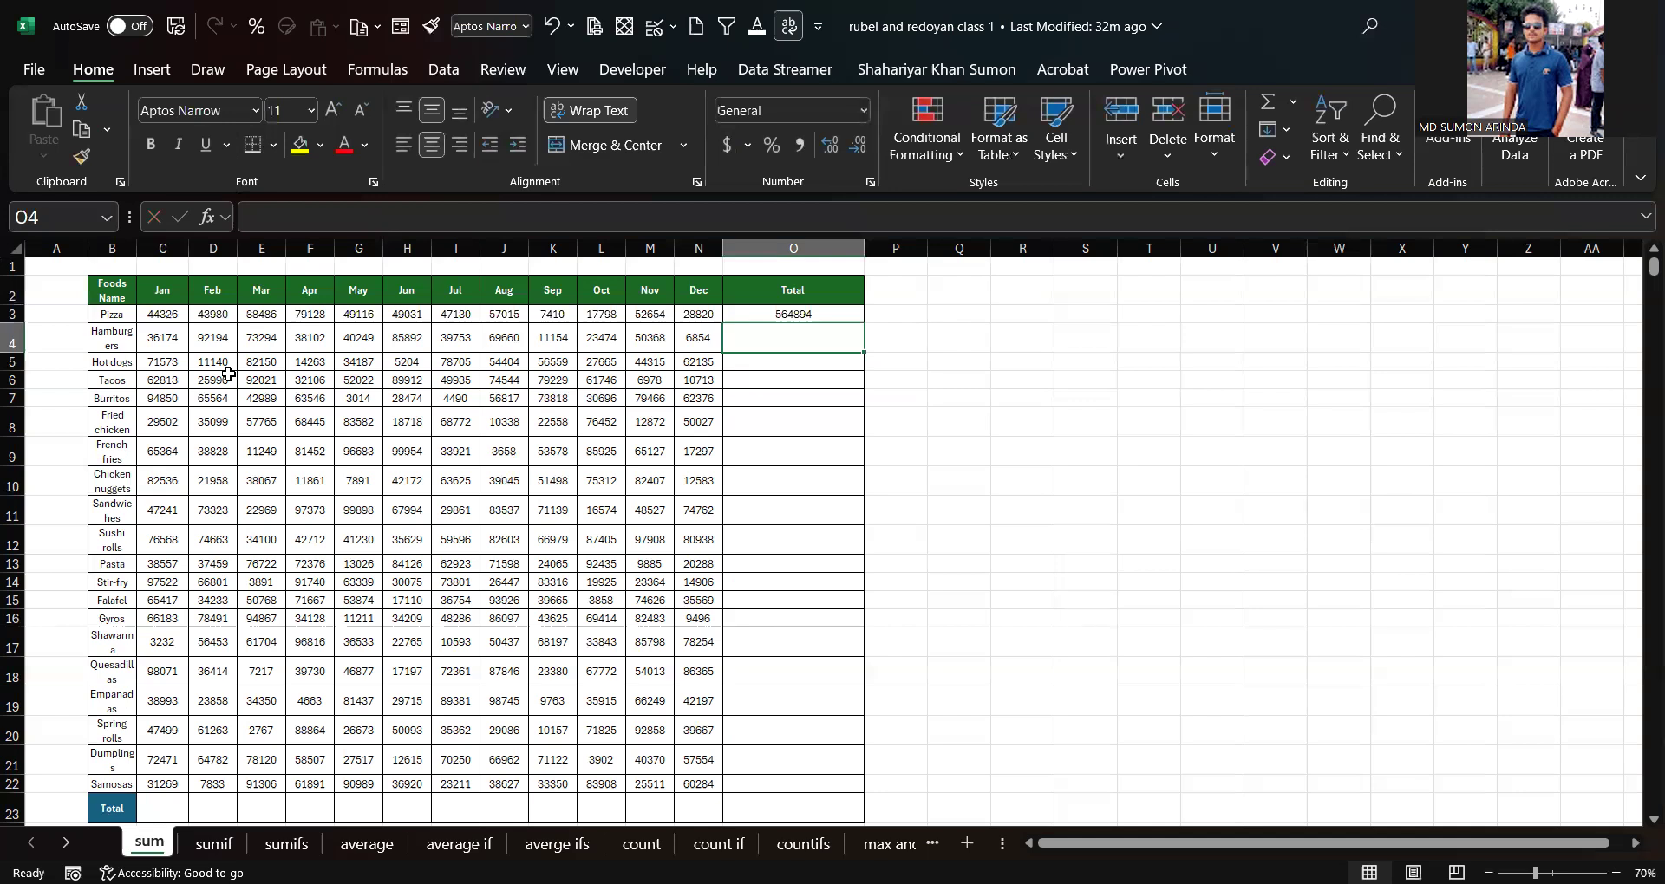
{"action": "left_click", "coordinate": [802, 311]}
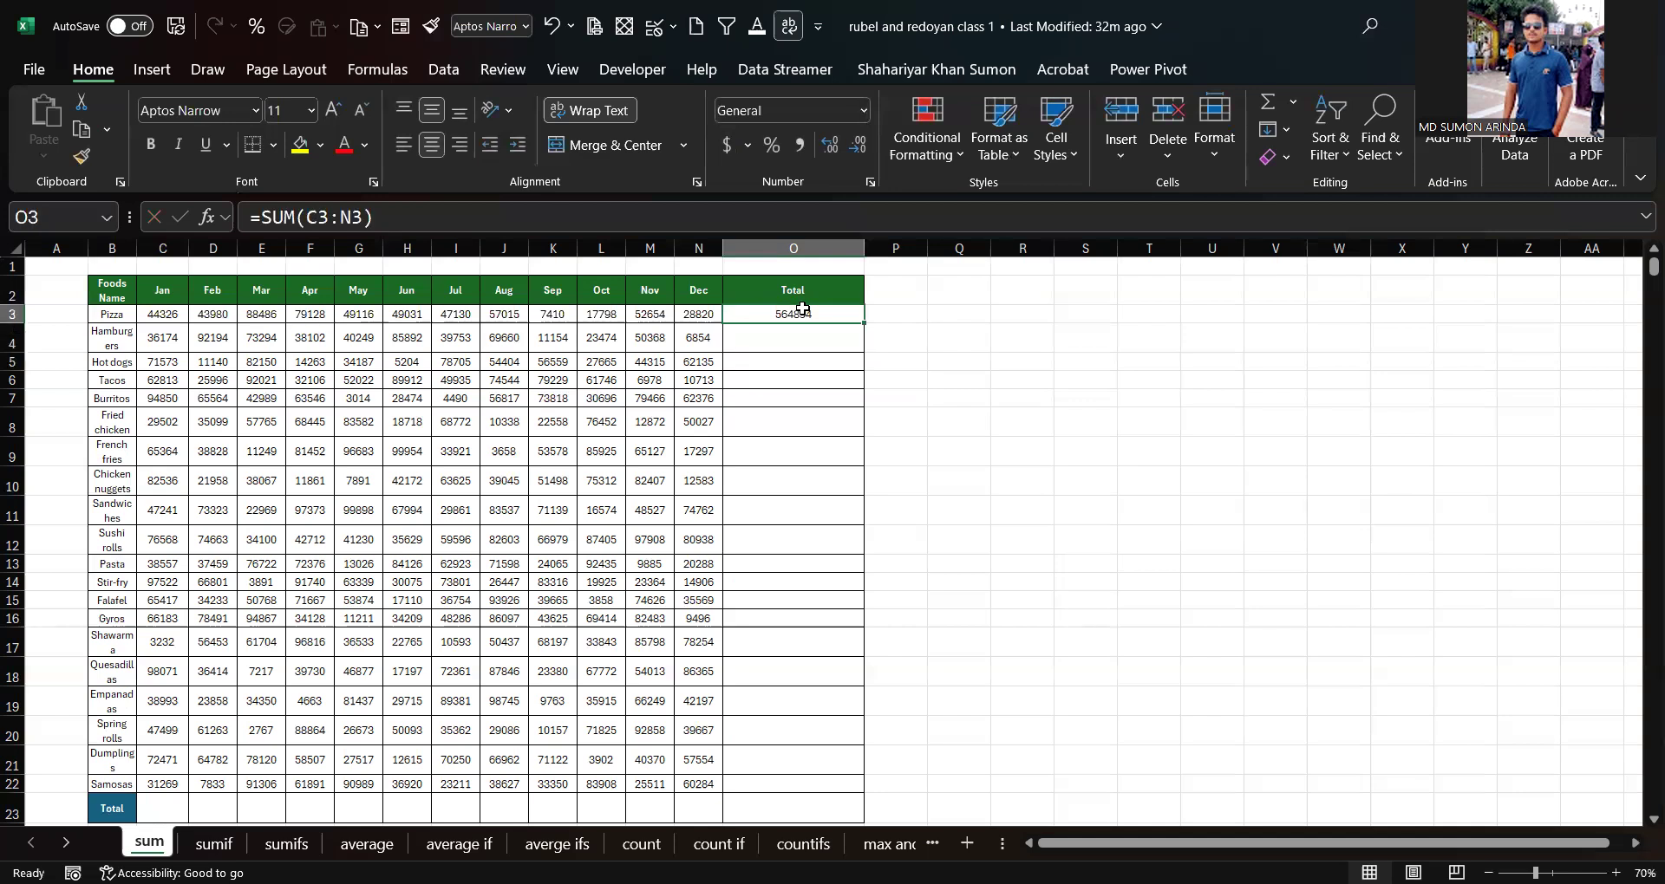
{"action": "key", "text": "Delete"}
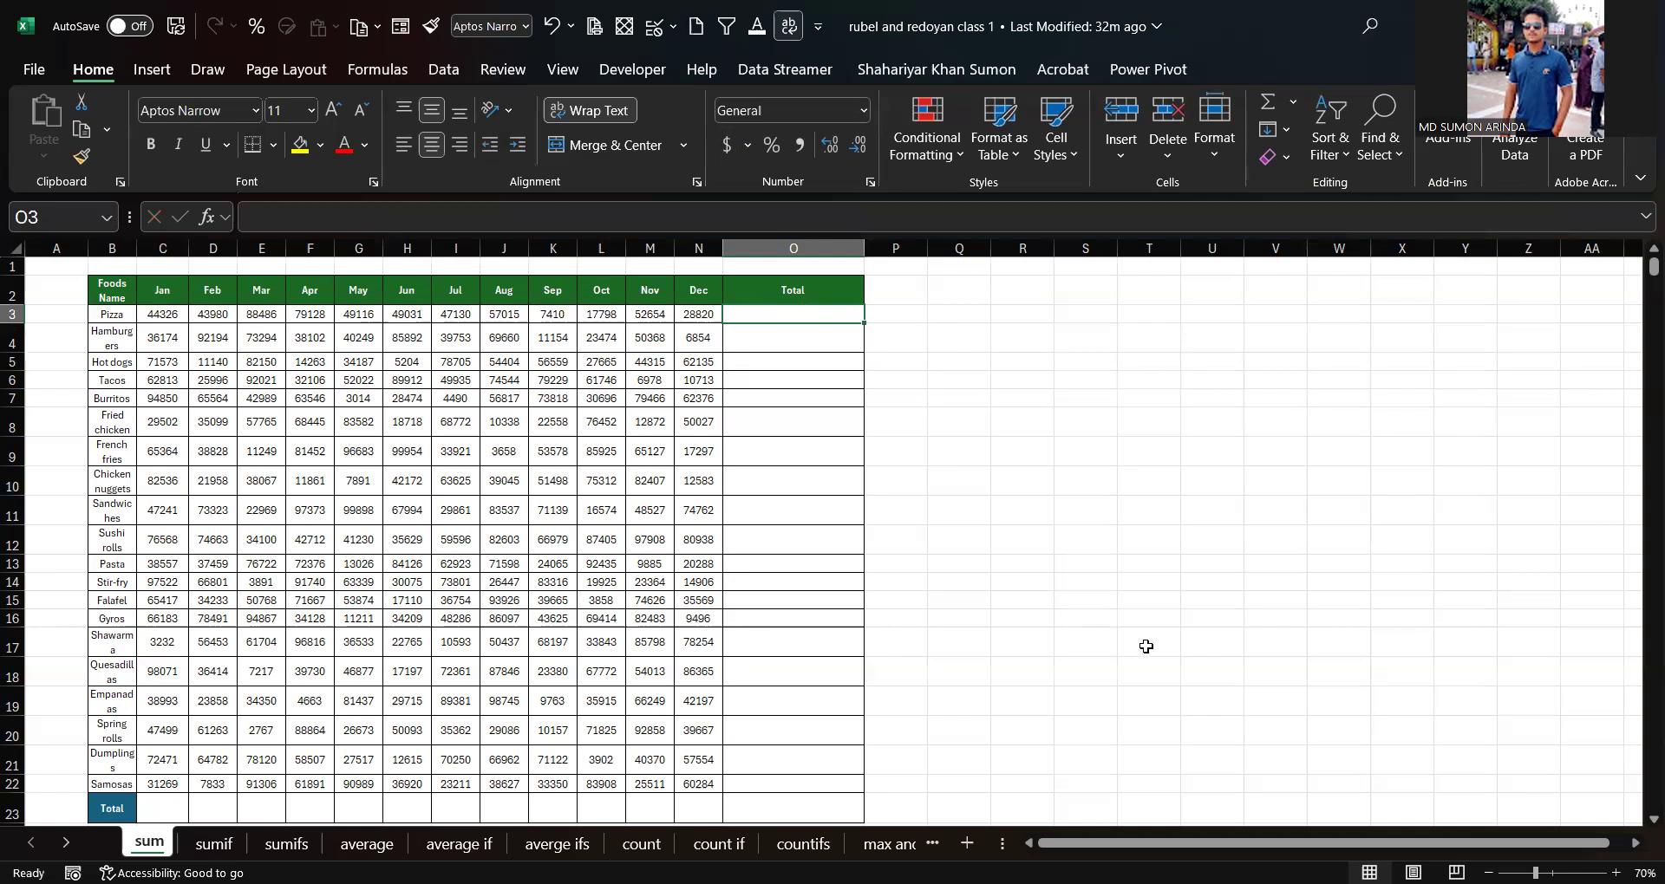
Step: Select the whole data range C3:O23 and AutoSum it to fill both the Total column and Total row
{"action": "scroll", "coordinate": [757, 642], "scroll_direction": "down", "scroll_amount": 1}
{"action": "scroll", "coordinate": [589, 689], "scroll_direction": "down", "scroll_amount": 1}
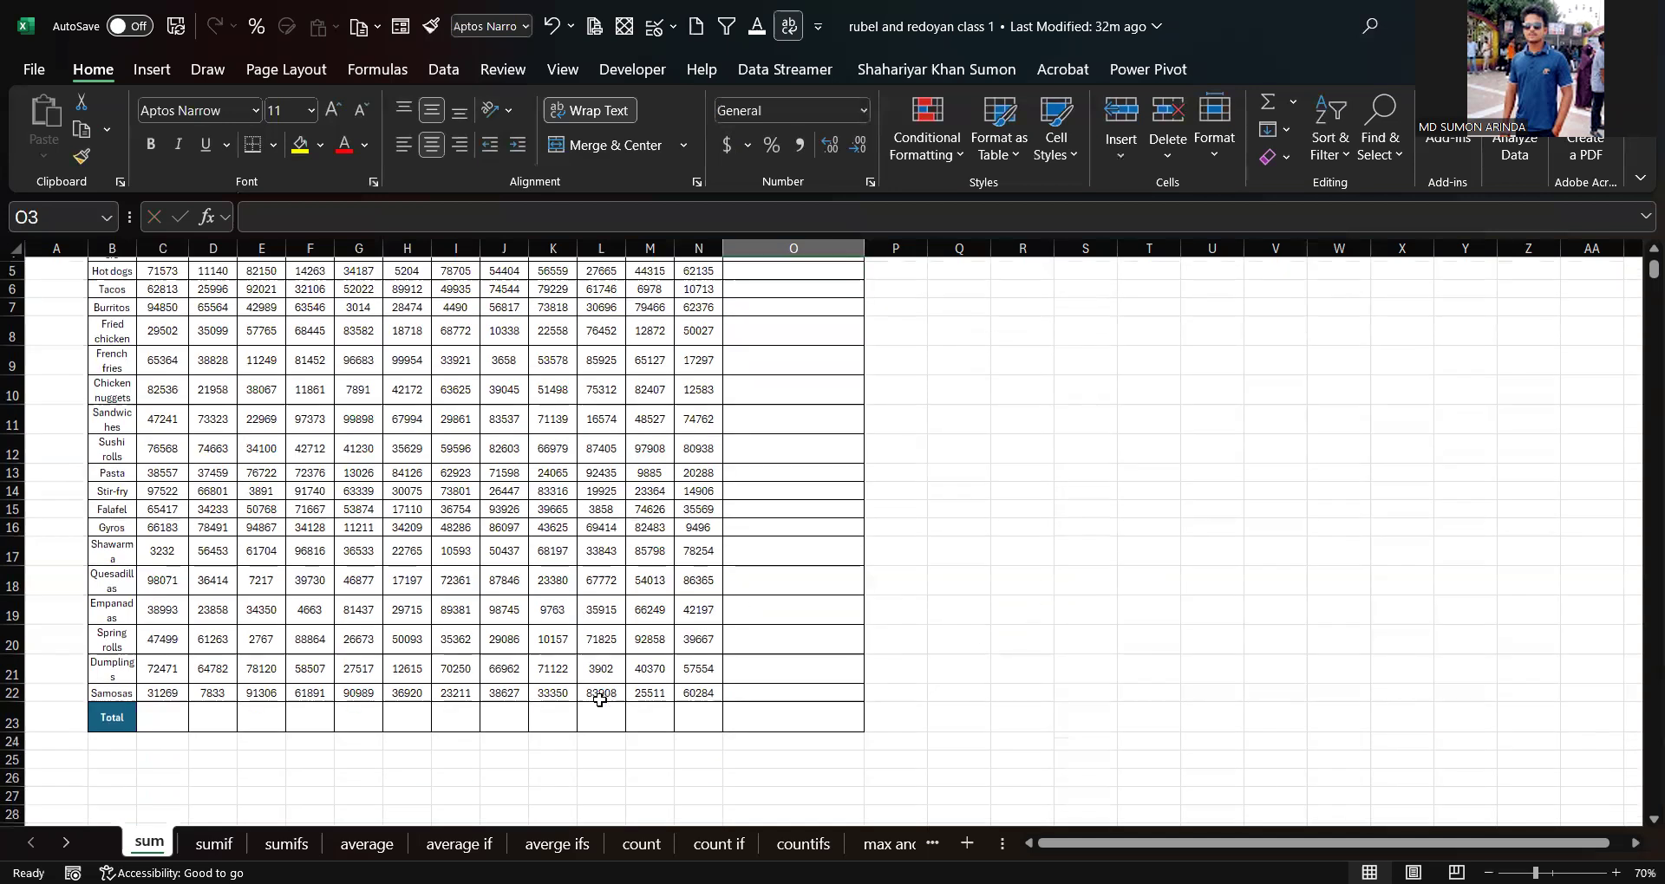
{"action": "scroll", "coordinate": [583, 531], "scroll_direction": "up", "scroll_amount": 2}
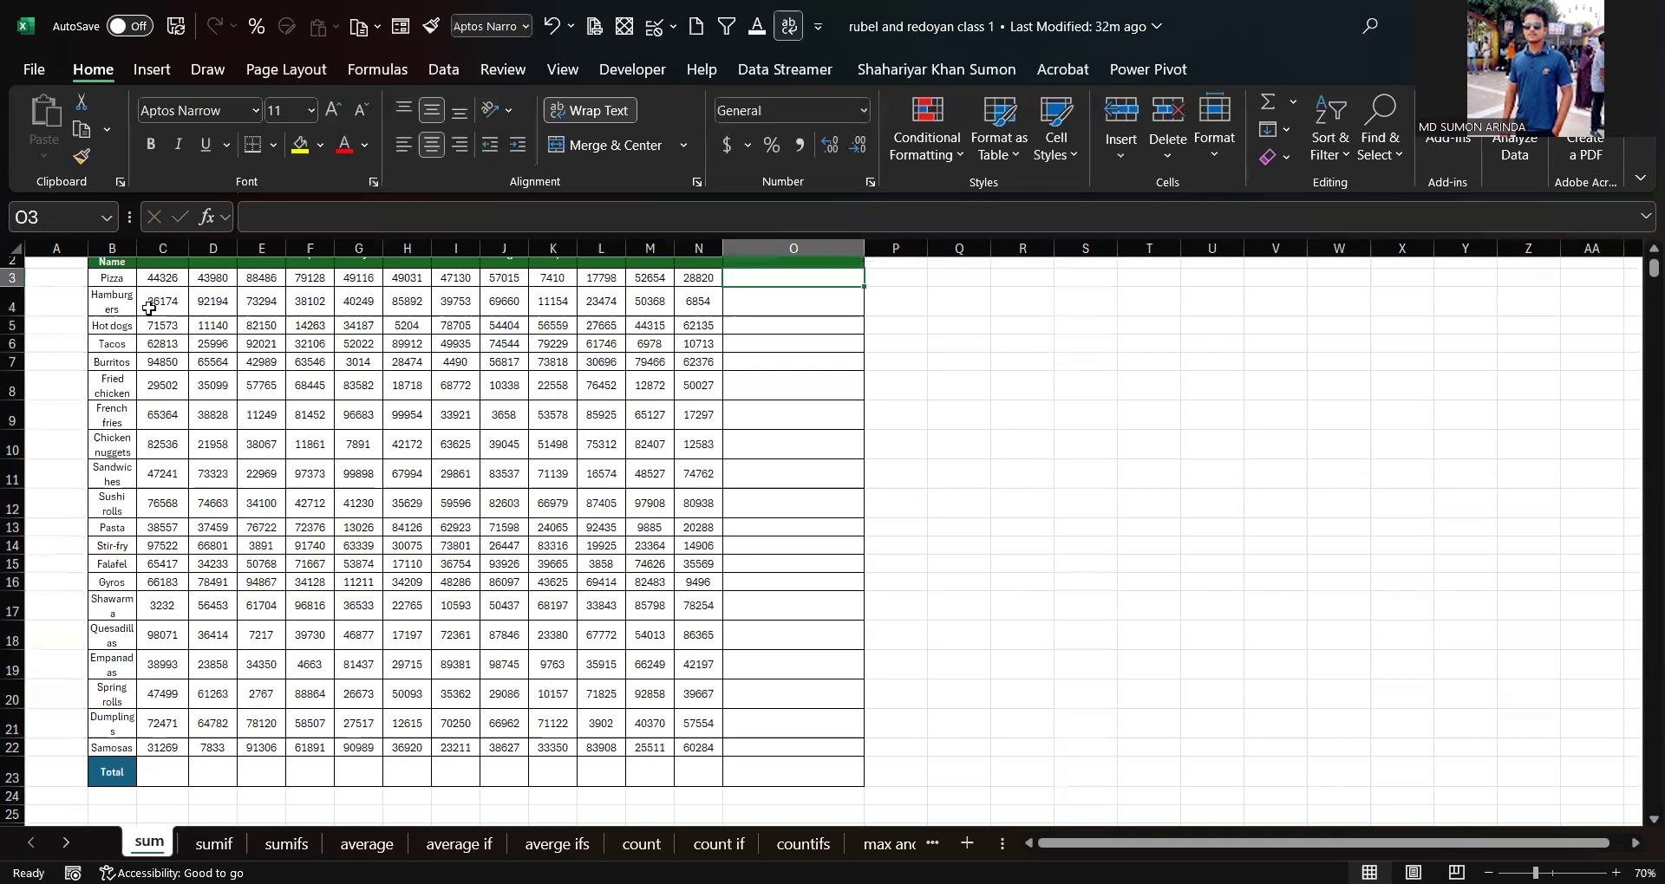
{"action": "scroll", "coordinate": [149, 326], "scroll_direction": "up", "scroll_amount": 1}
{"action": "left_click_drag", "start_coordinate": [152, 314], "coordinate": [806, 815]}
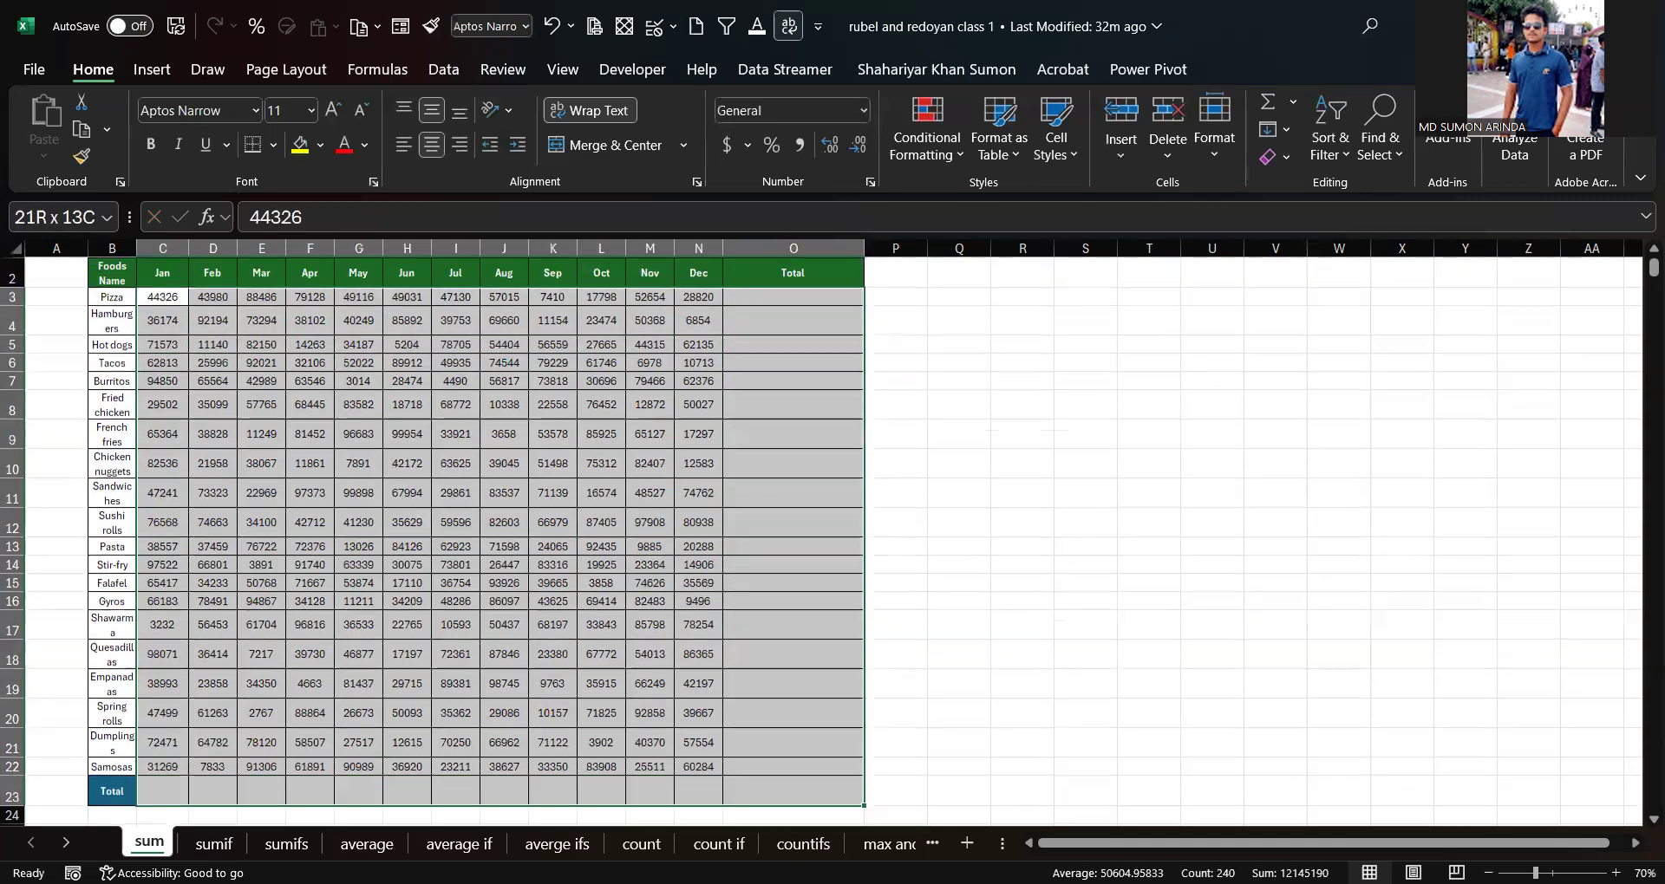
{"action": "scroll", "coordinate": [781, 693], "scroll_direction": "down", "scroll_amount": 2}
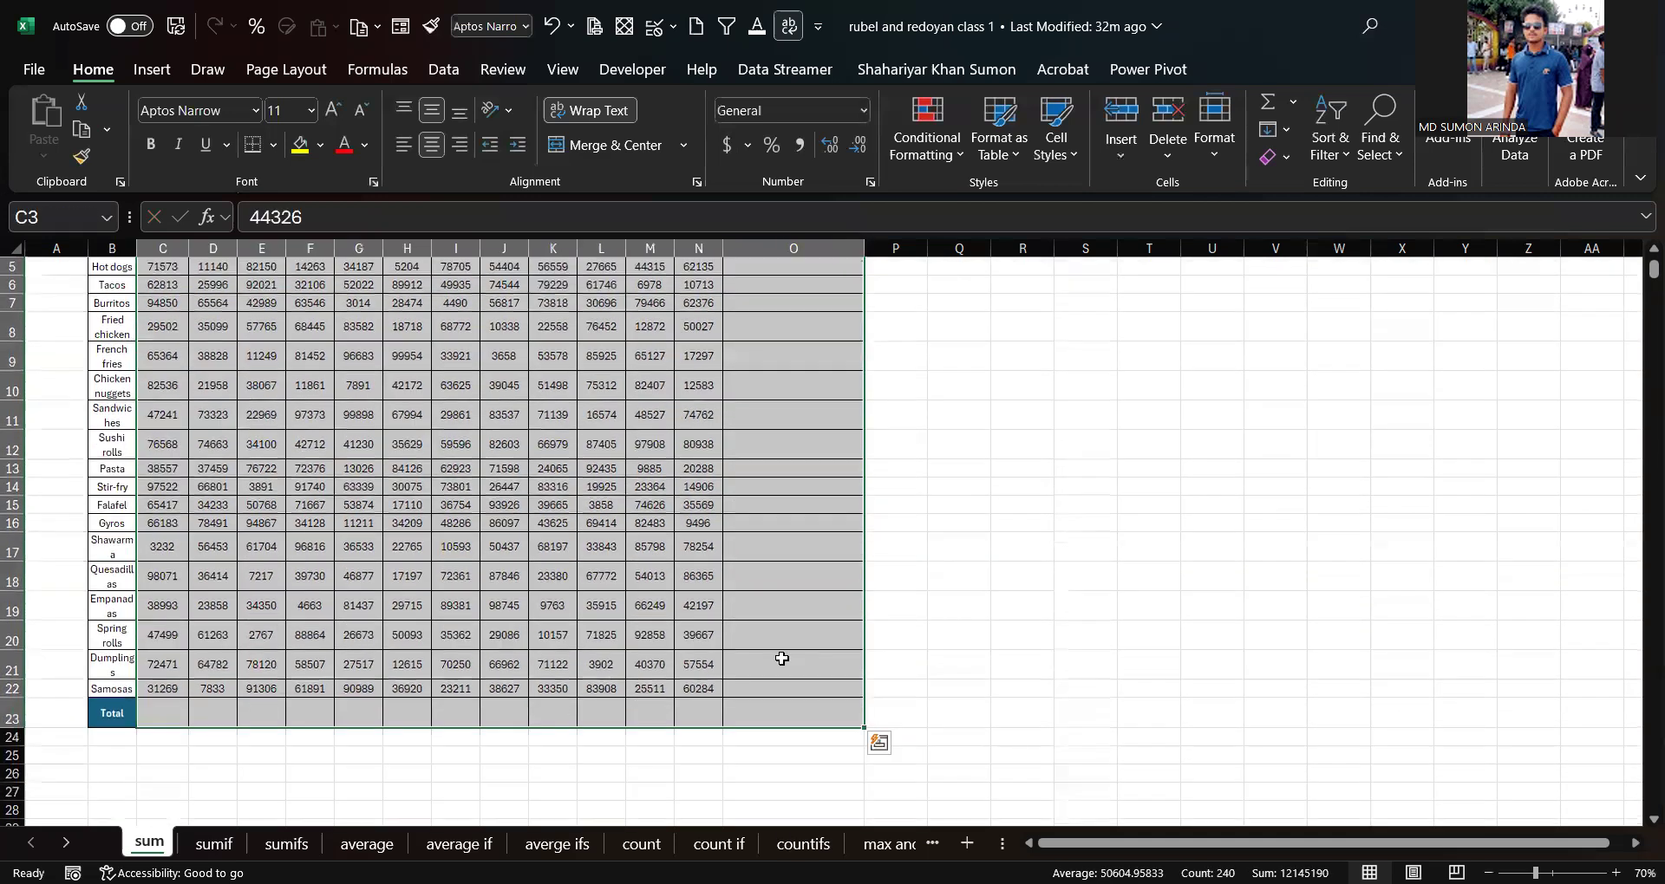
{"action": "scroll", "coordinate": [789, 364], "scroll_direction": "up", "scroll_amount": 2}
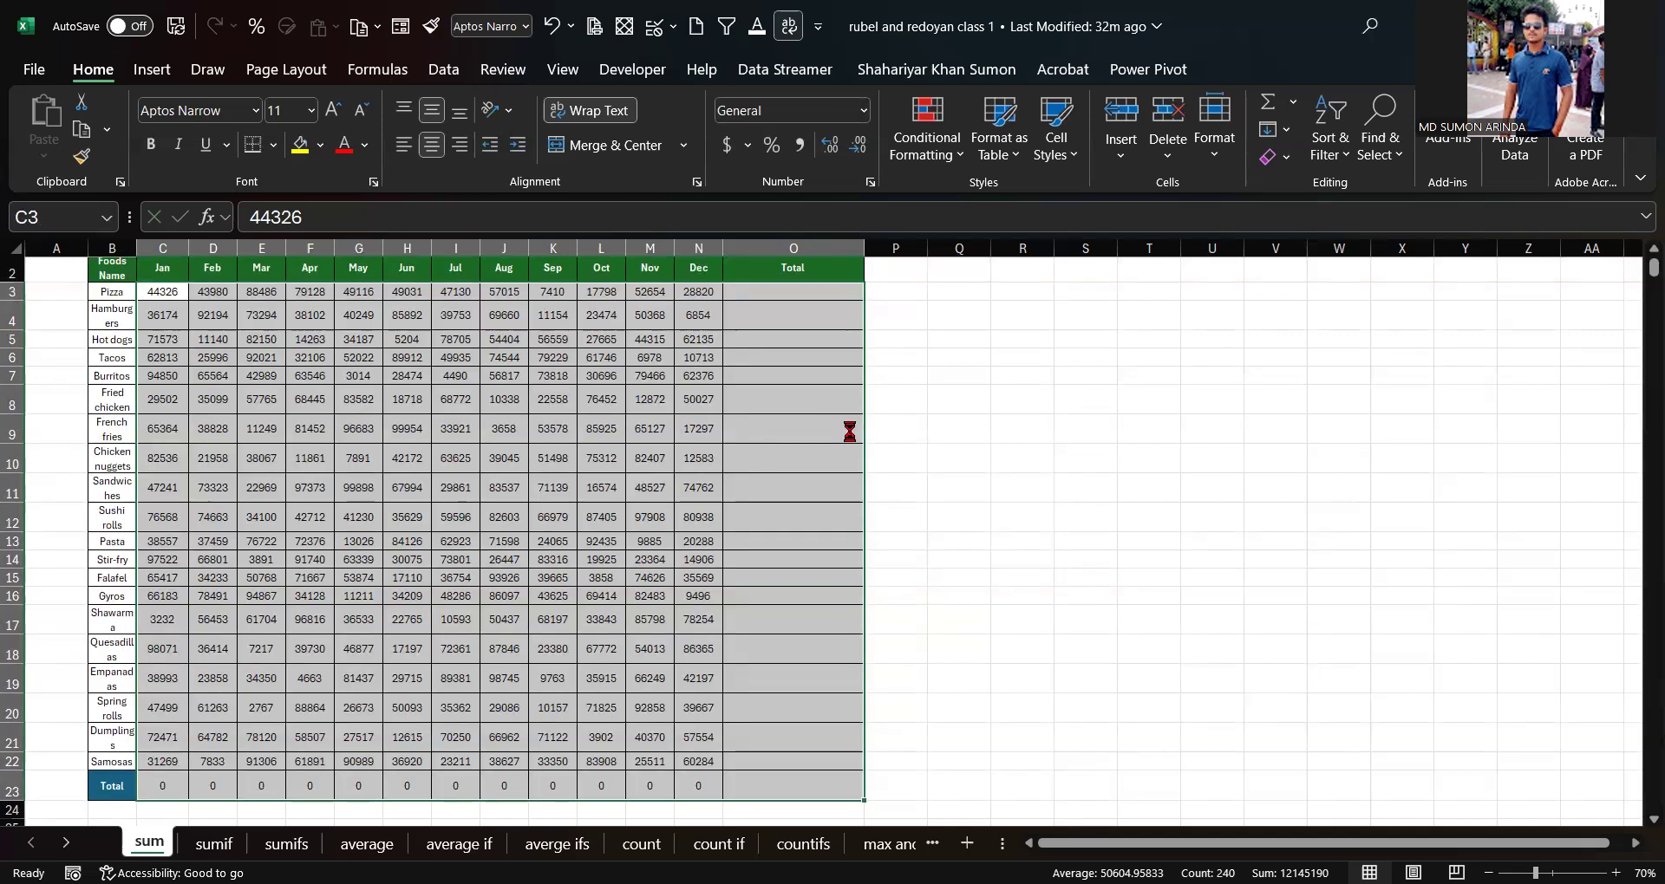
{"action": "key", "text": "alt+equal"}
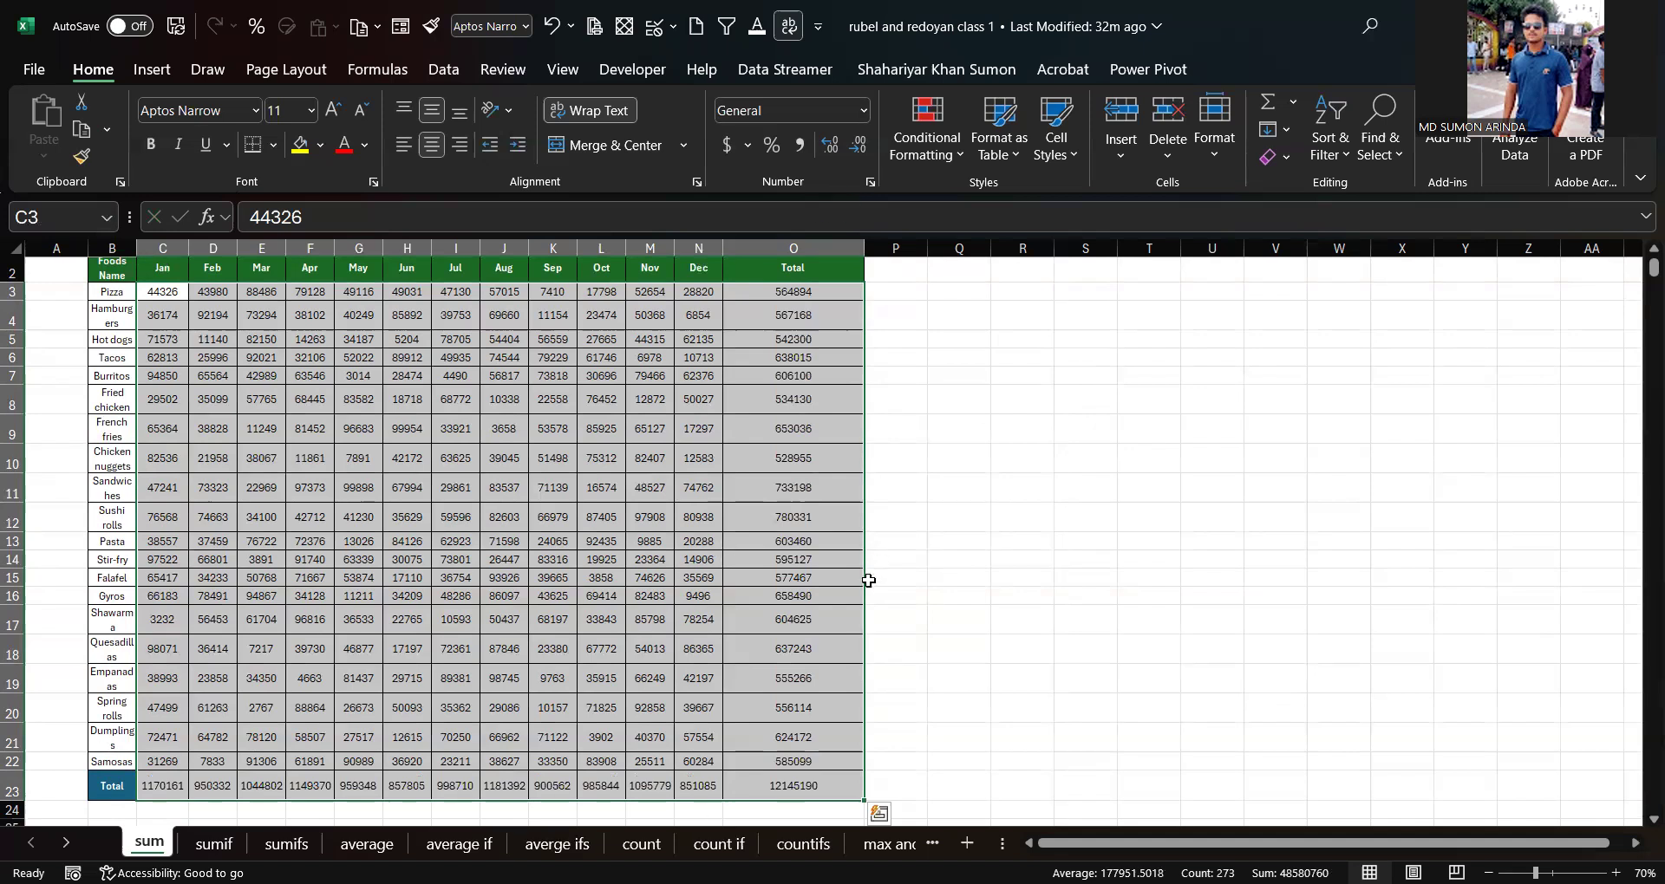
{"action": "scroll", "coordinate": [607, 659], "scroll_direction": "up", "scroll_amount": 1}
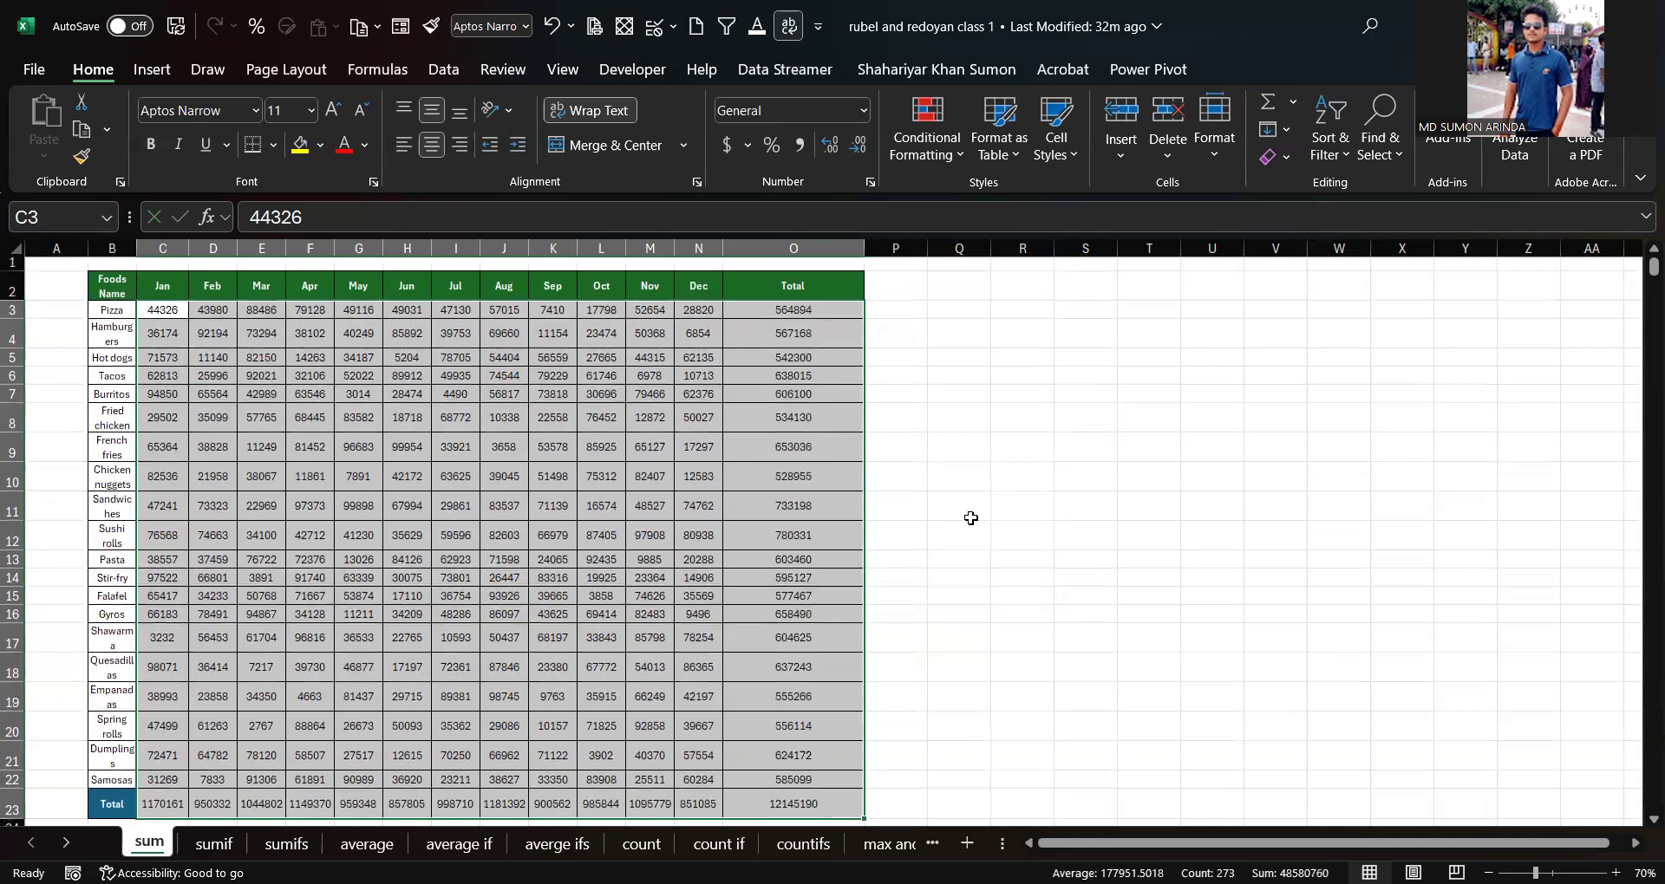
Step: Clear the totals from the Total column O3:O23 and the Total row C23:N23
{"action": "left_click", "coordinate": [1006, 444]}
{"action": "left_click_drag", "start_coordinate": [791, 314], "coordinate": [794, 815]}
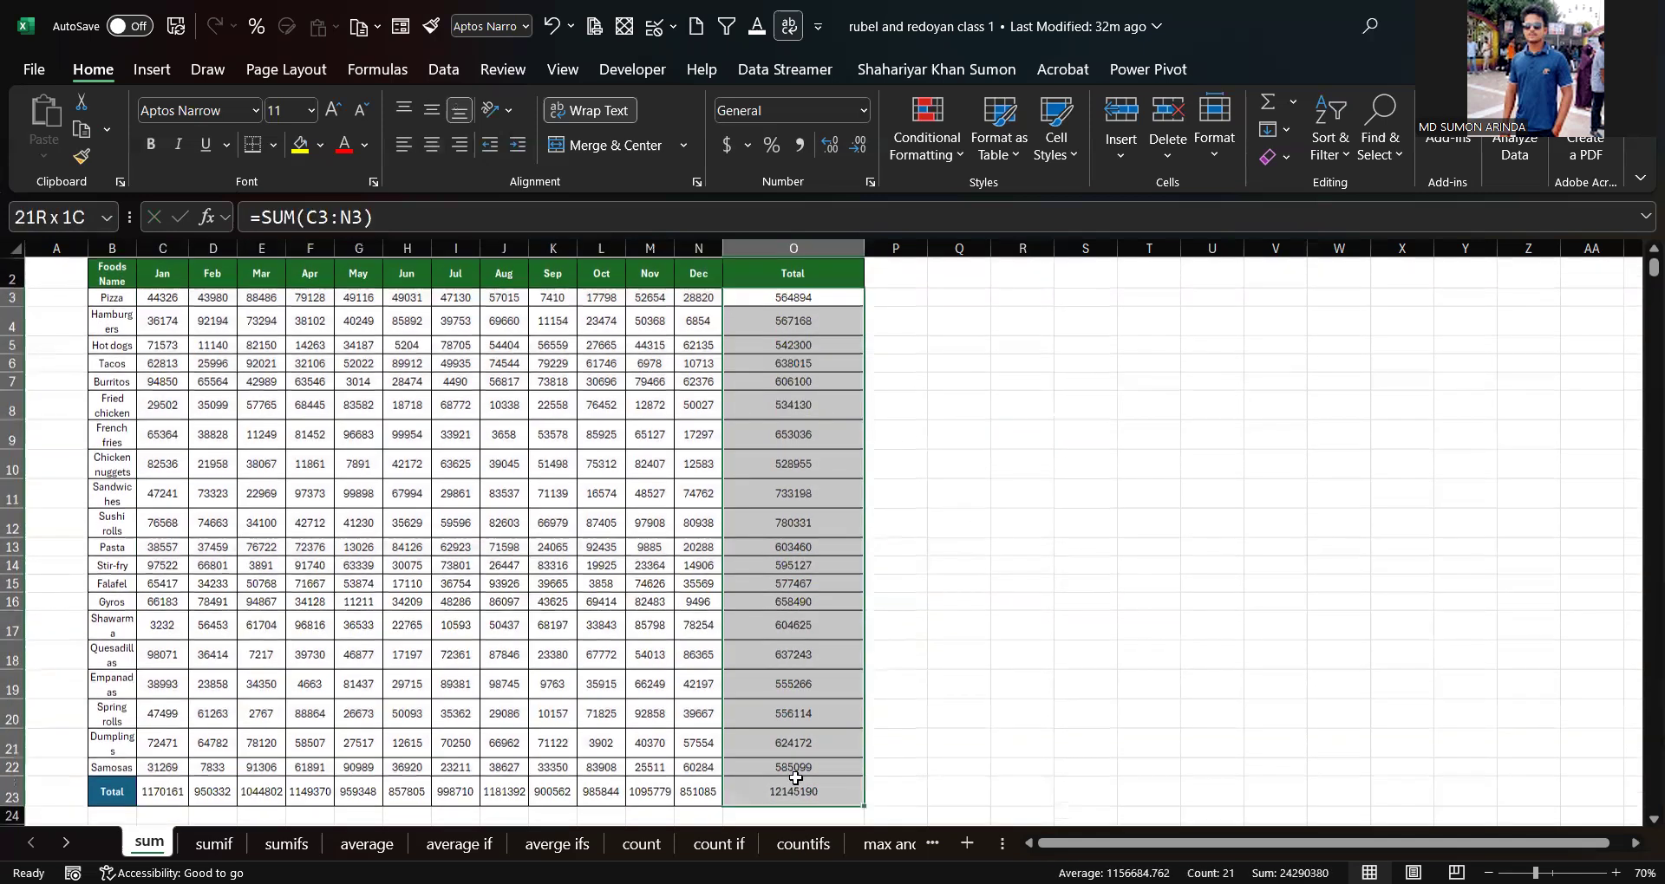
{"action": "scroll", "coordinate": [795, 744], "scroll_direction": "down", "scroll_amount": 1}
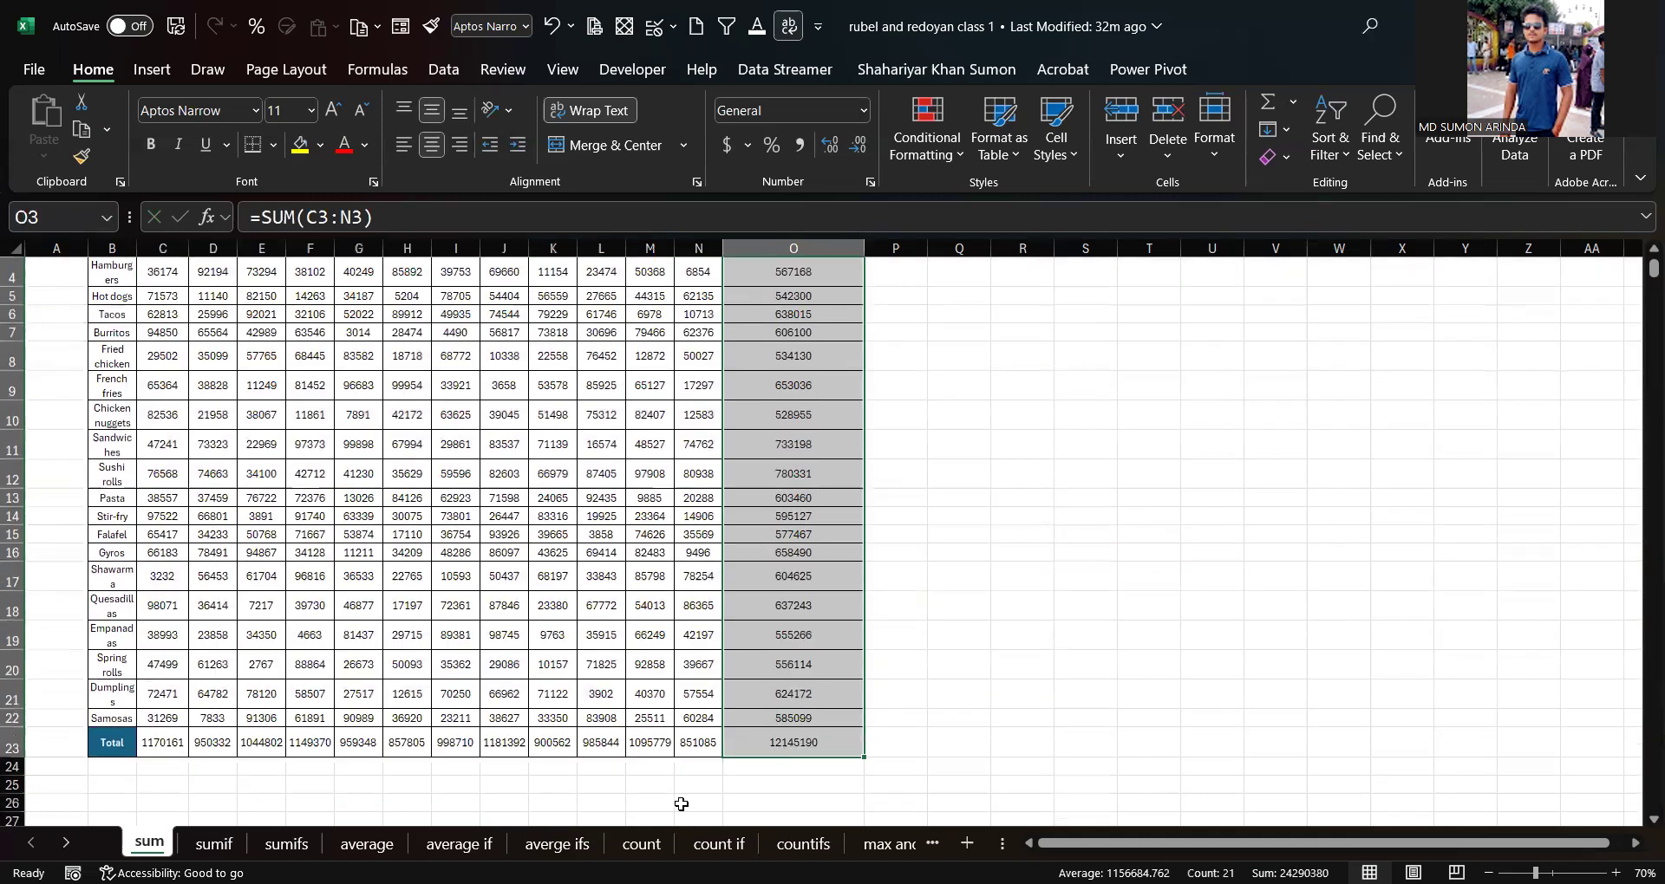
{"action": "key", "text": "Delete"}
{"action": "scroll", "coordinate": [434, 780], "scroll_direction": "up", "scroll_amount": 1}
{"action": "left_click_drag", "start_coordinate": [157, 777], "coordinate": [742, 773]}
{"action": "key", "text": "Delete"}
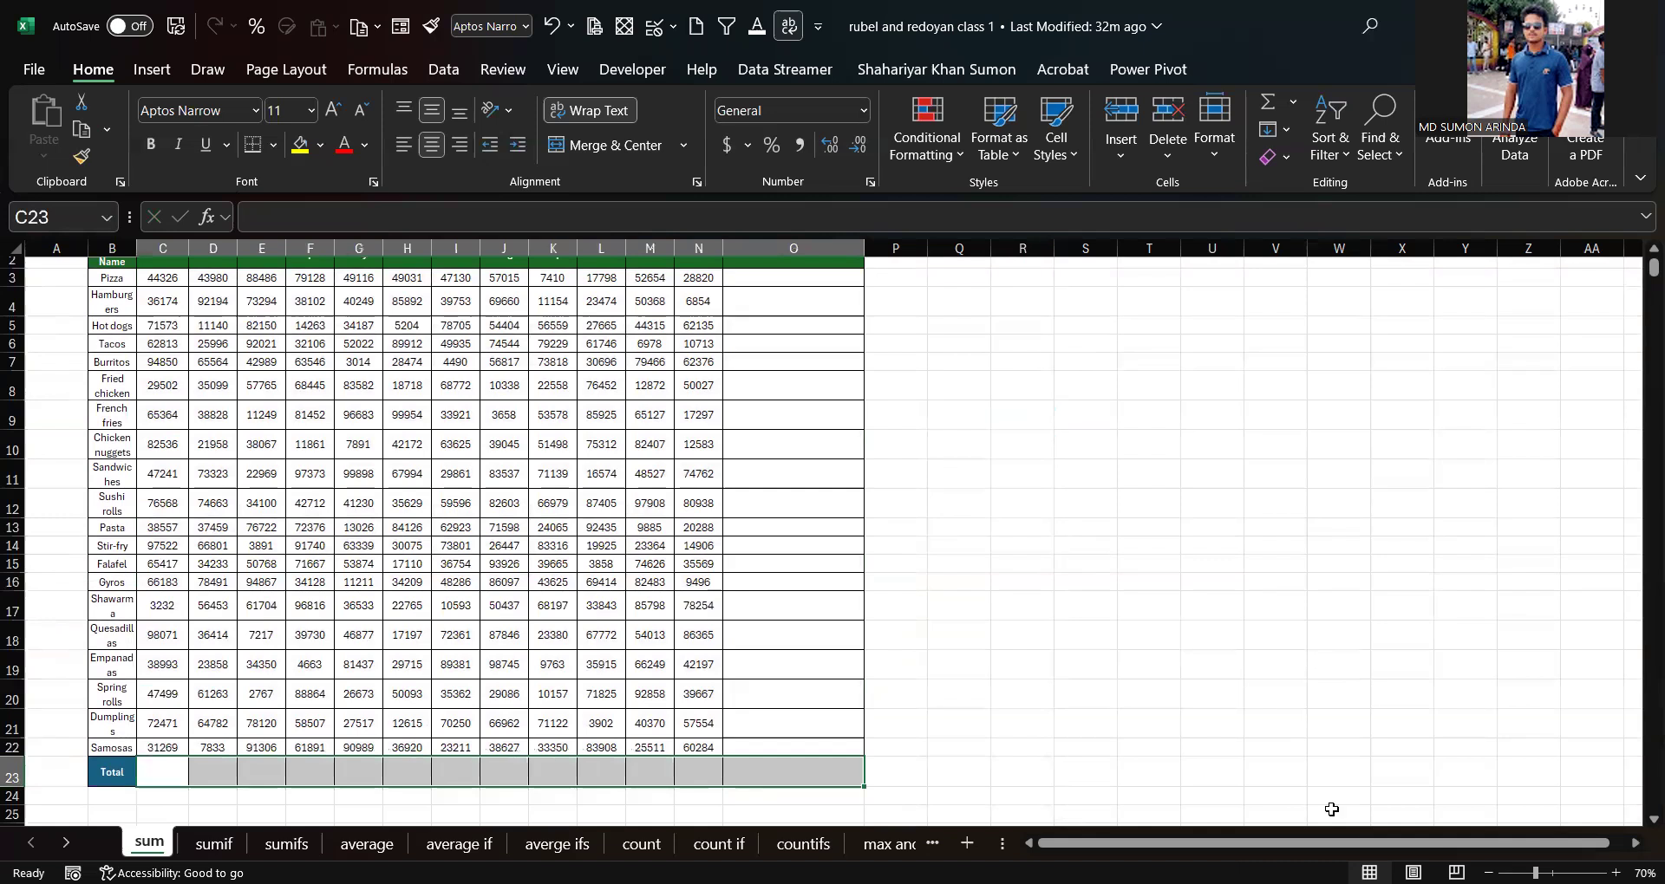
Step: Switch to the sumif sheet and clear the existing SUMIF formula in the Pizza Total Sales cell C3
{"action": "left_click", "coordinate": [1571, 628]}
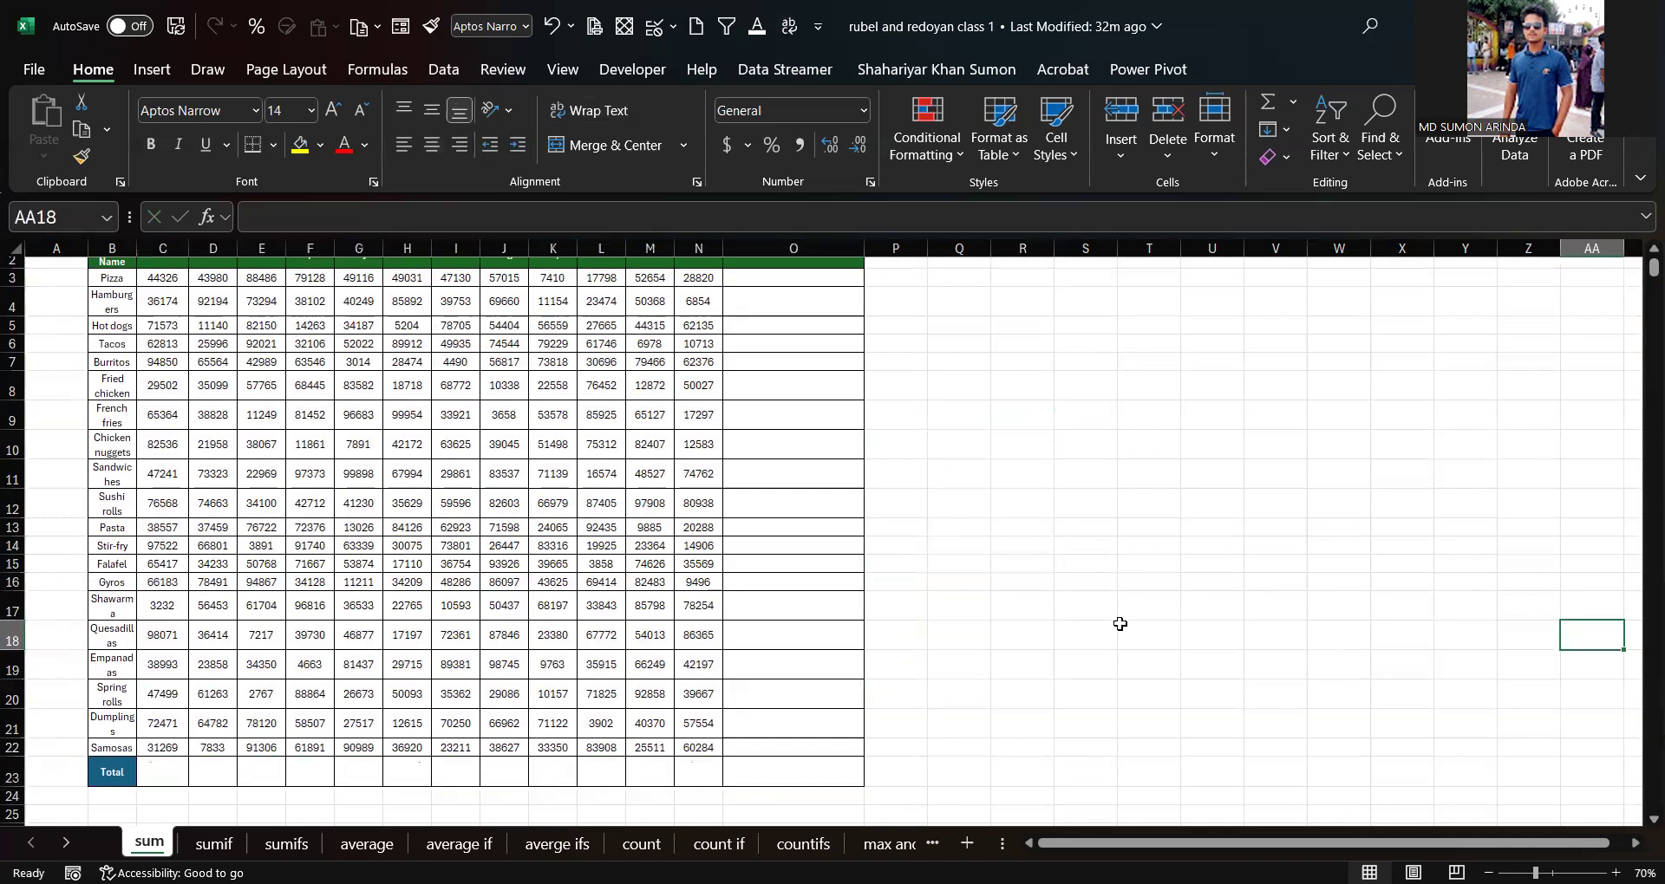
{"action": "left_click", "coordinate": [217, 843]}
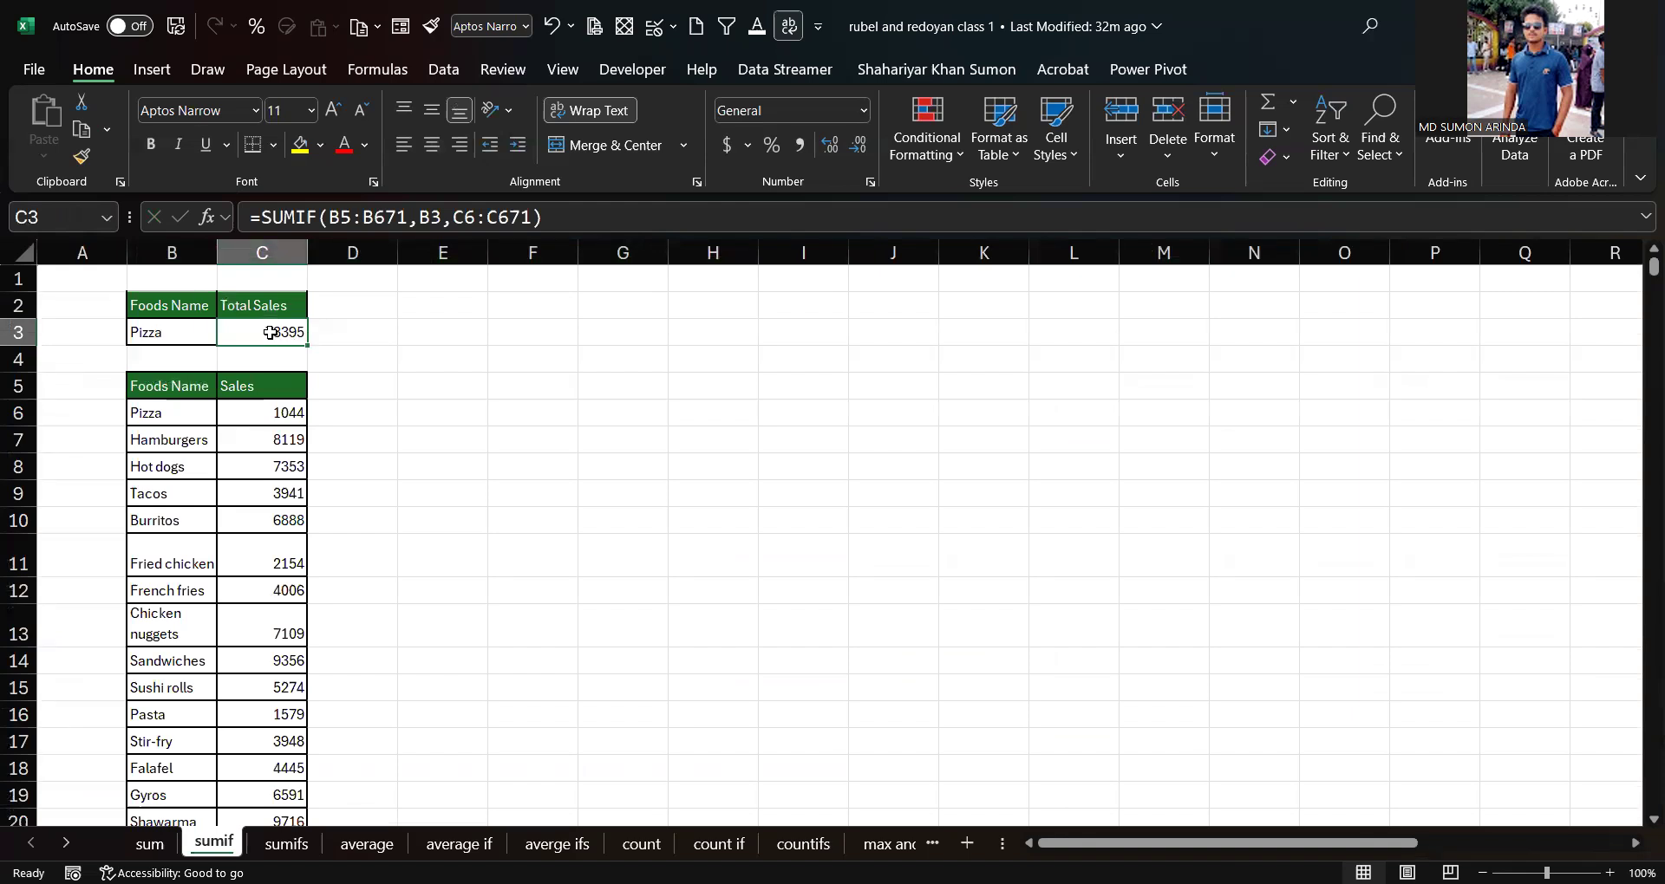
{"action": "key", "text": "Delete"}
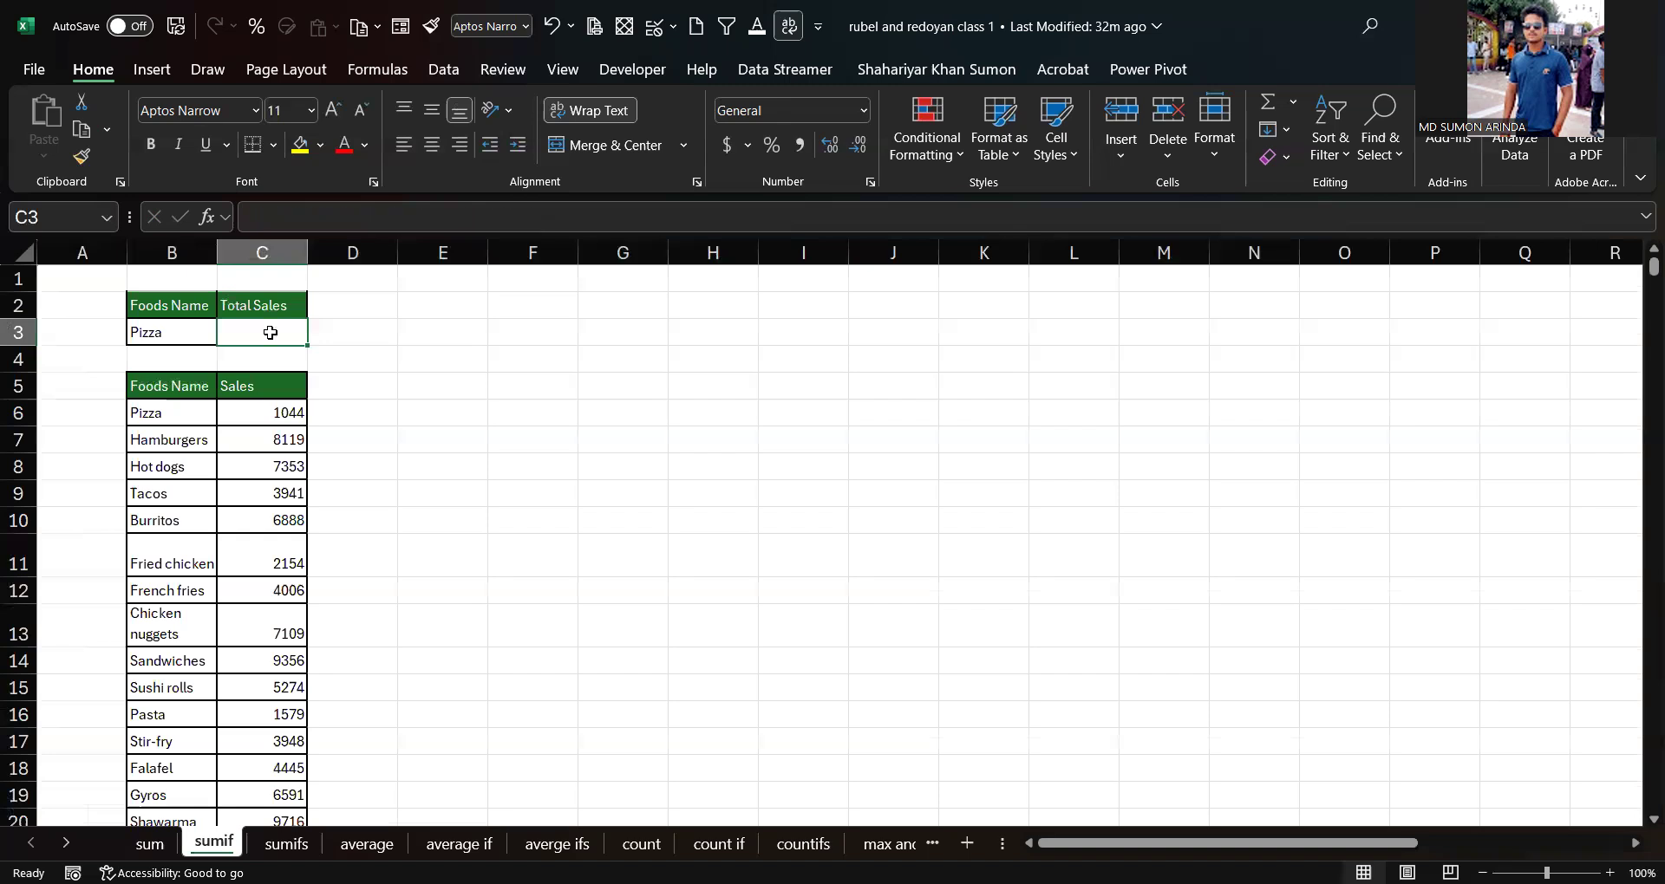
Step: Start a formula in C3 using the SUMIF function
{"action": "left_click", "coordinate": [563, 338]}
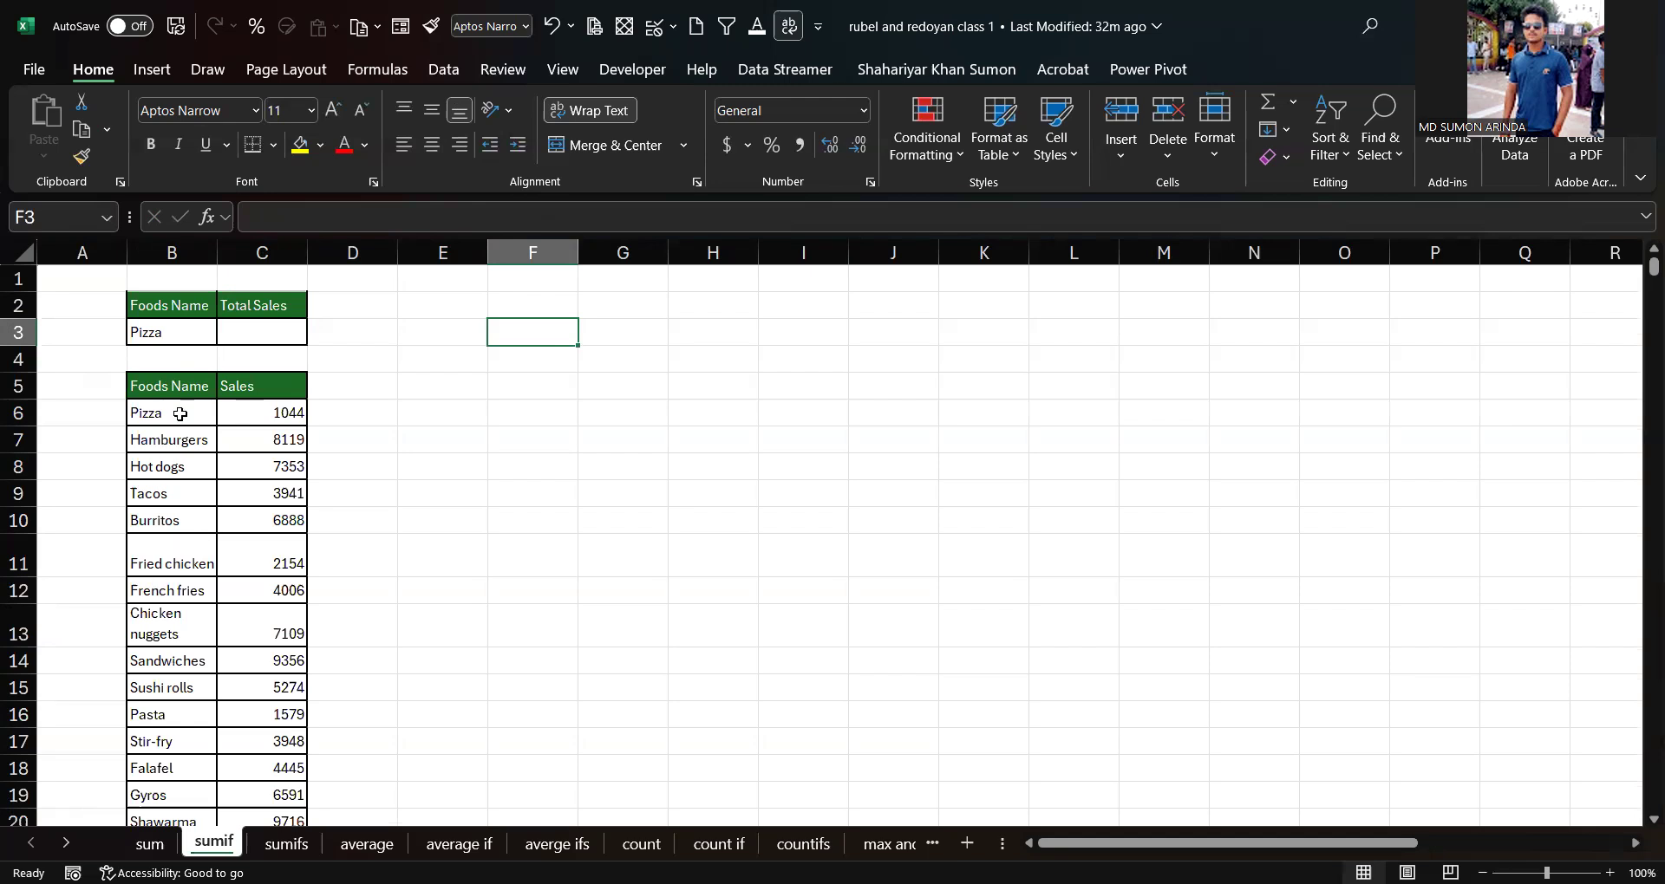
{"action": "scroll", "coordinate": [160, 589], "scroll_direction": "down", "scroll_amount": 2}
{"action": "scroll", "coordinate": [161, 607], "scroll_direction": "up", "scroll_amount": 2}
{"action": "left_click", "coordinate": [245, 333]}
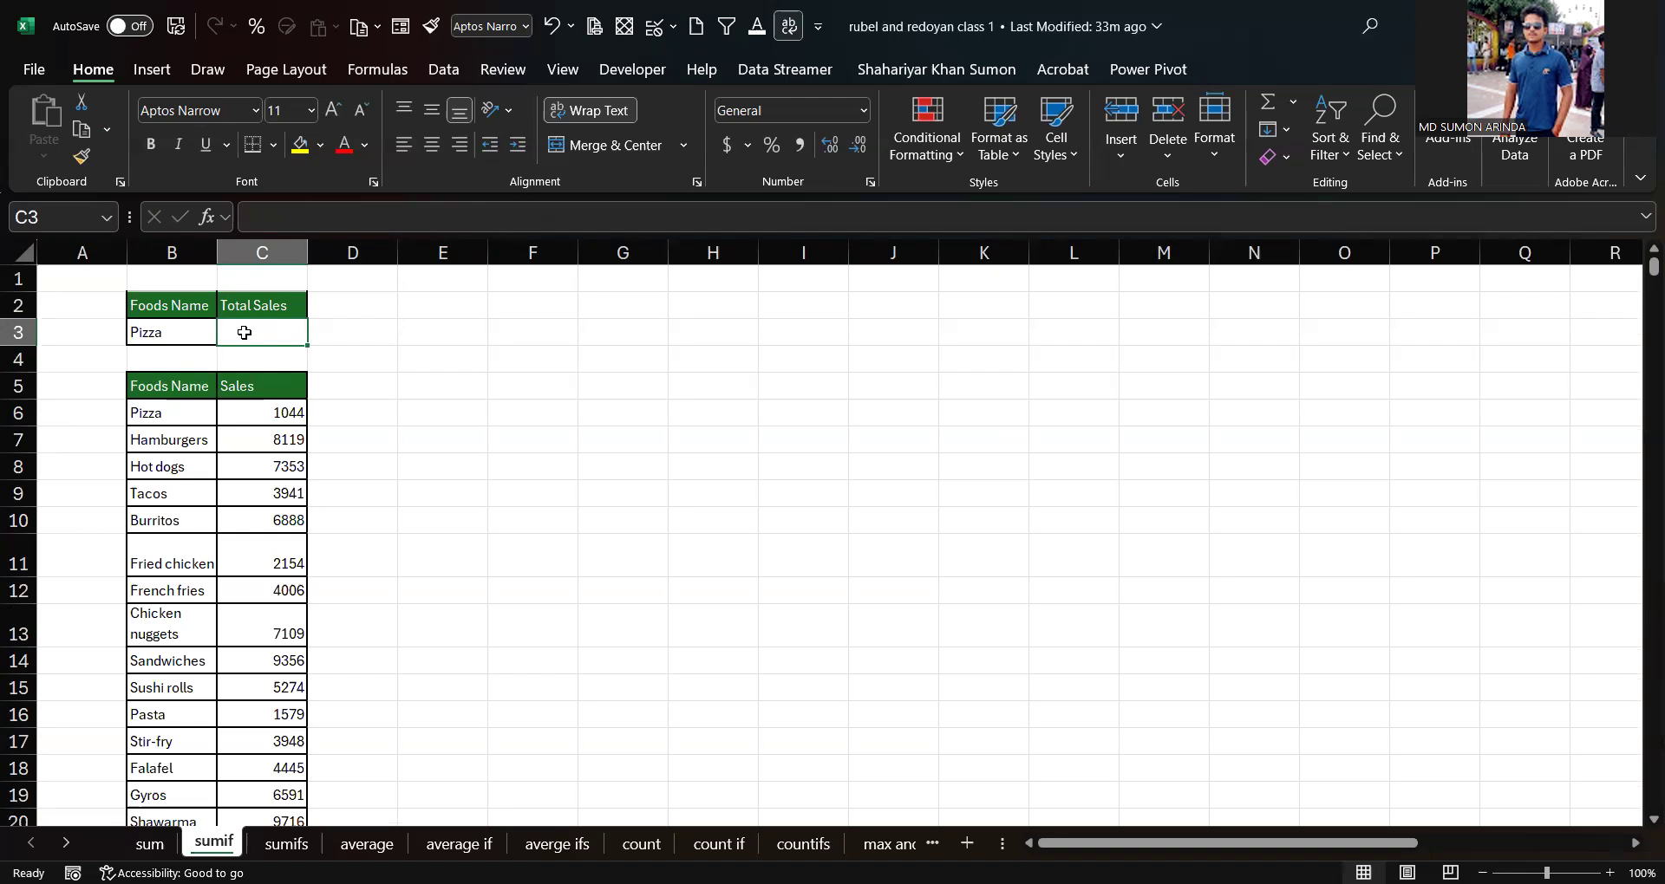
{"action": "type", "text": "="}
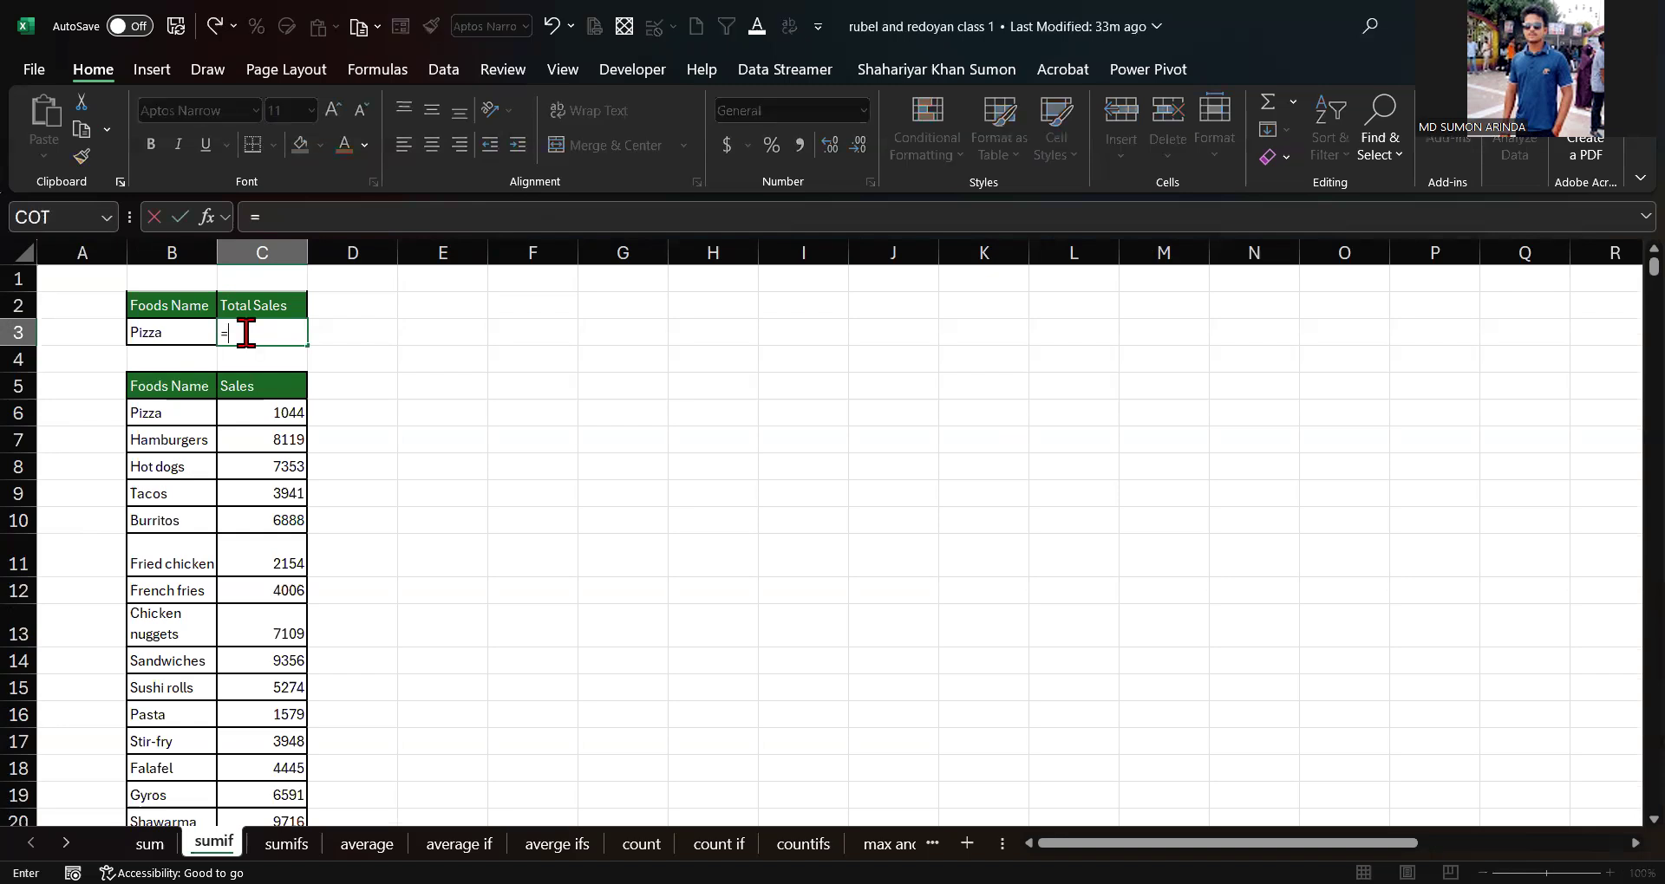
{"action": "type", "text": "sum"}
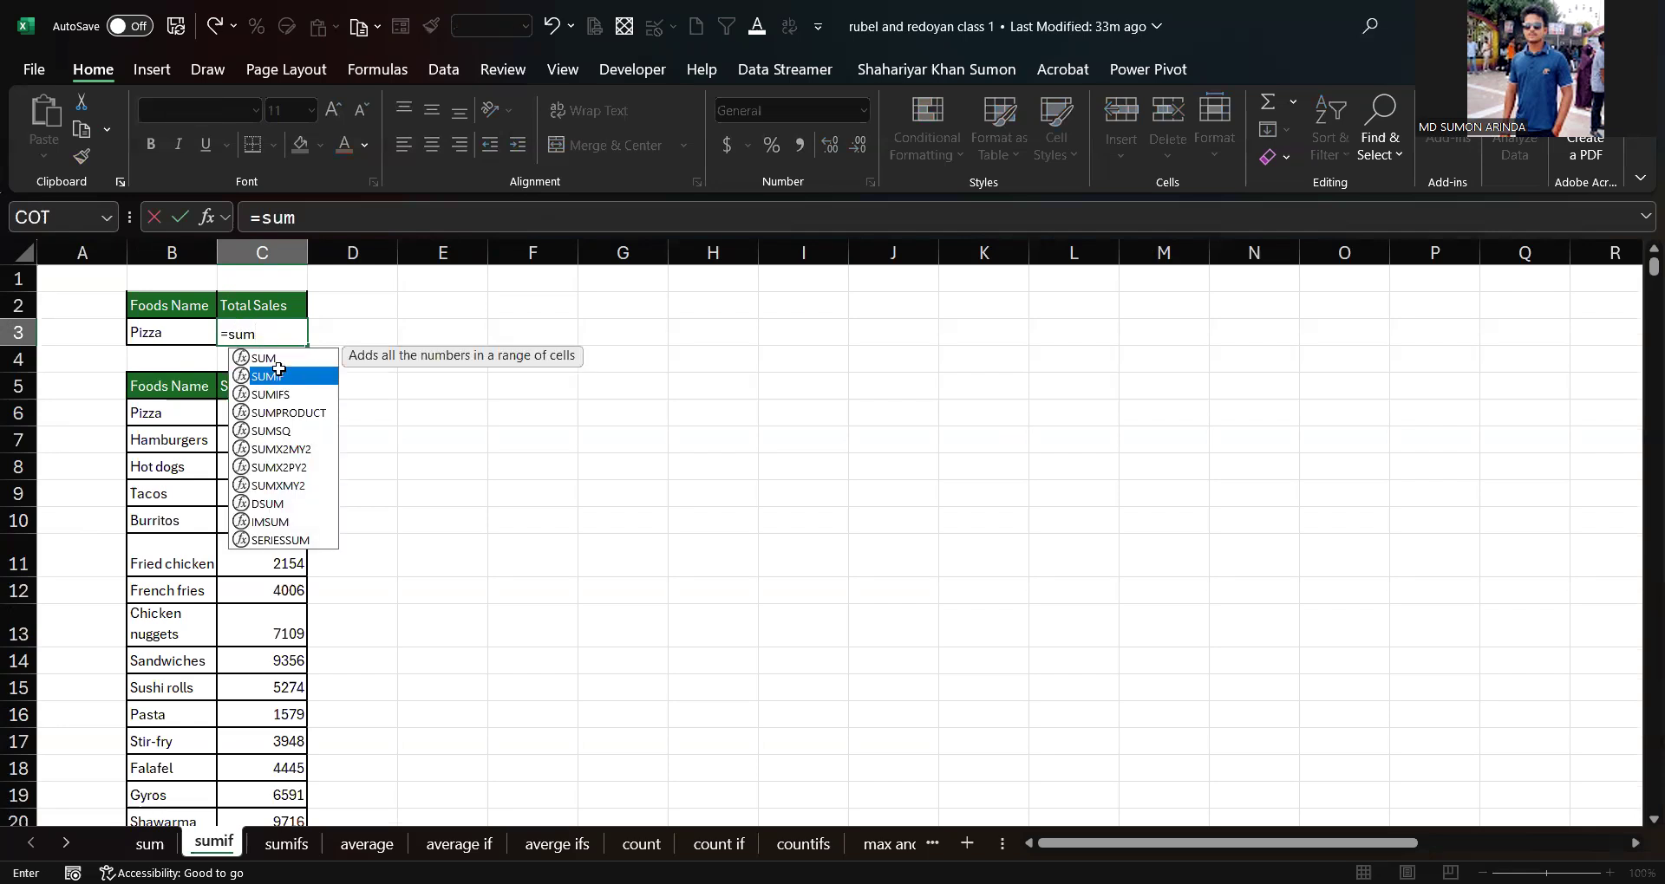
{"action": "double_click", "coordinate": [282, 377]}
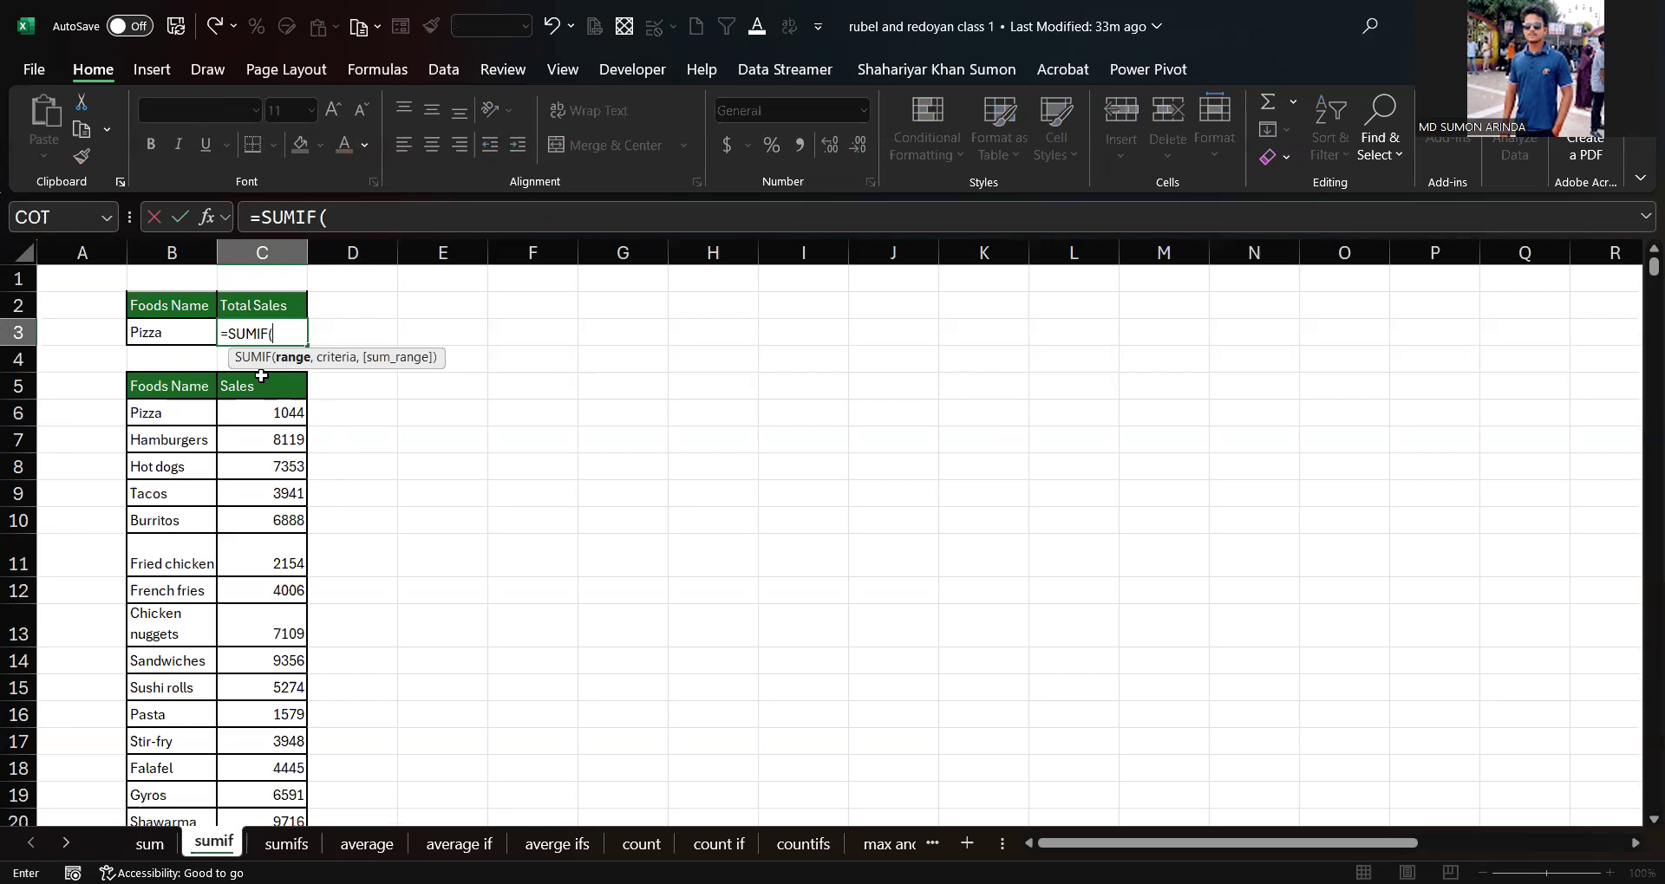
Step: Set the SUMIF range to the food names B6:B671 and move to the criteria argument
{"action": "left_click", "coordinate": [171, 413]}
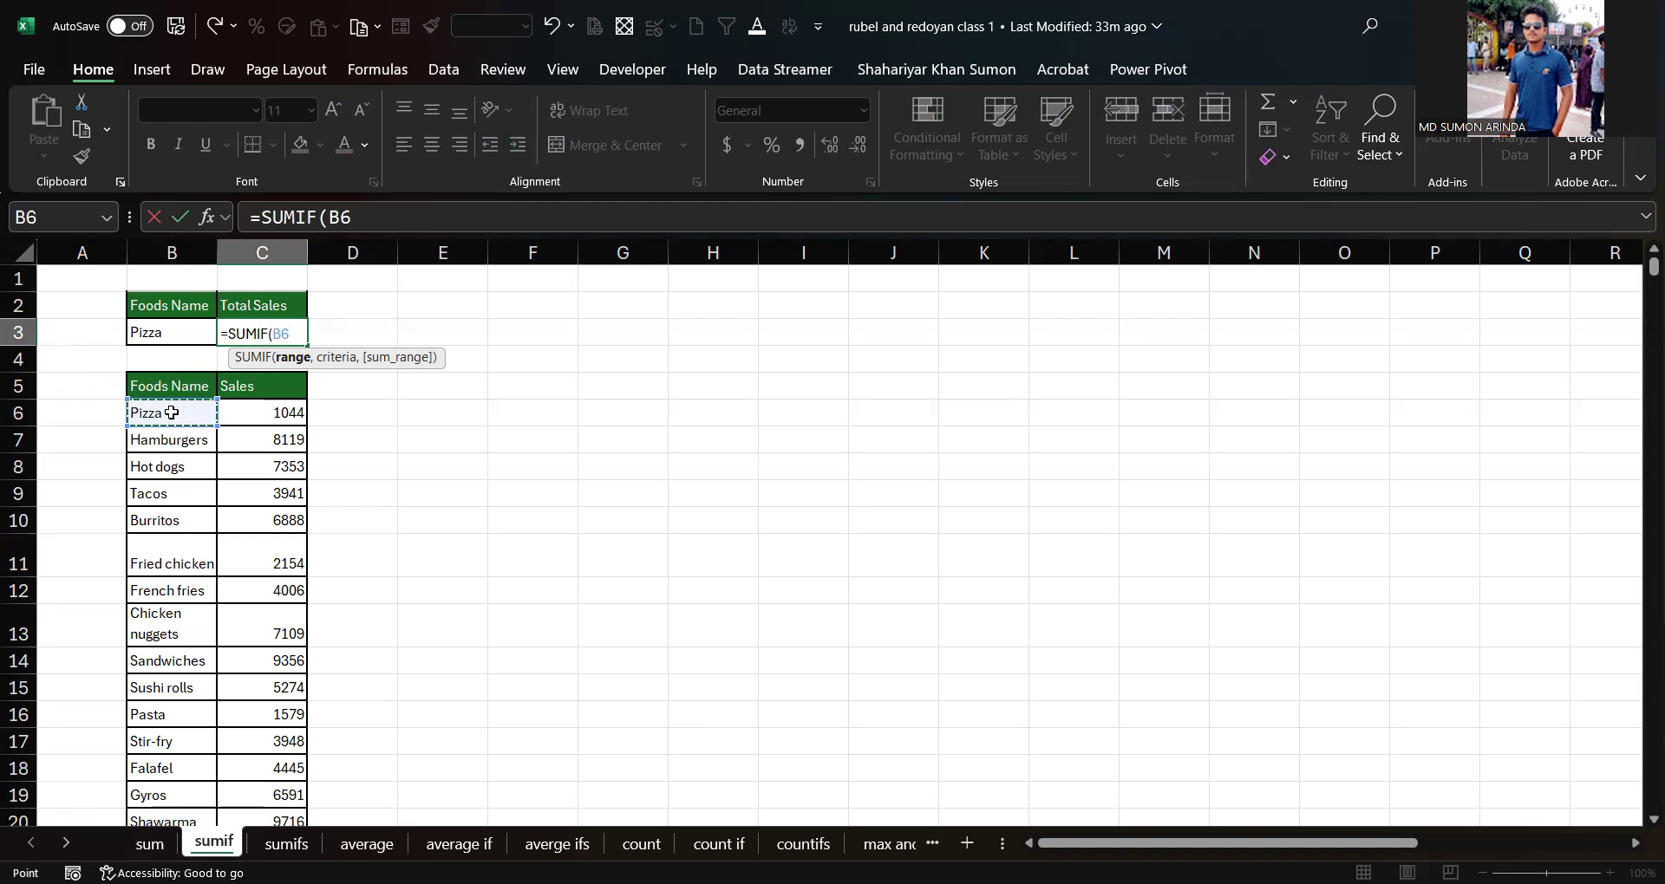
{"action": "key", "text": "ctrl+shift+Down"}
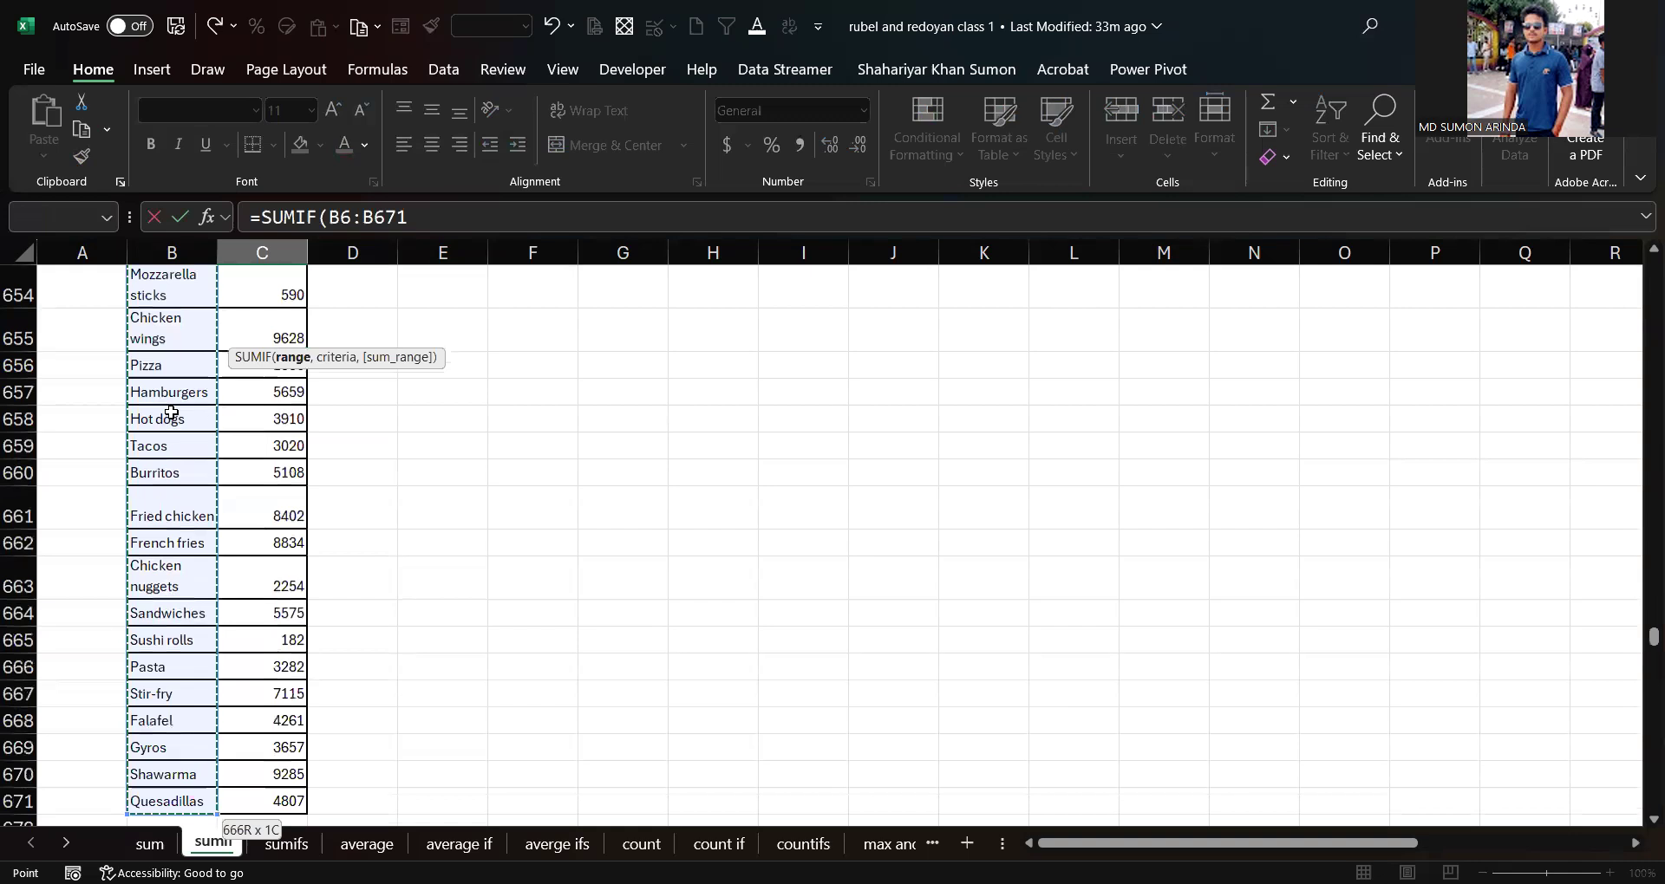
{"action": "key", "text": "ctrl+BackSpace"}
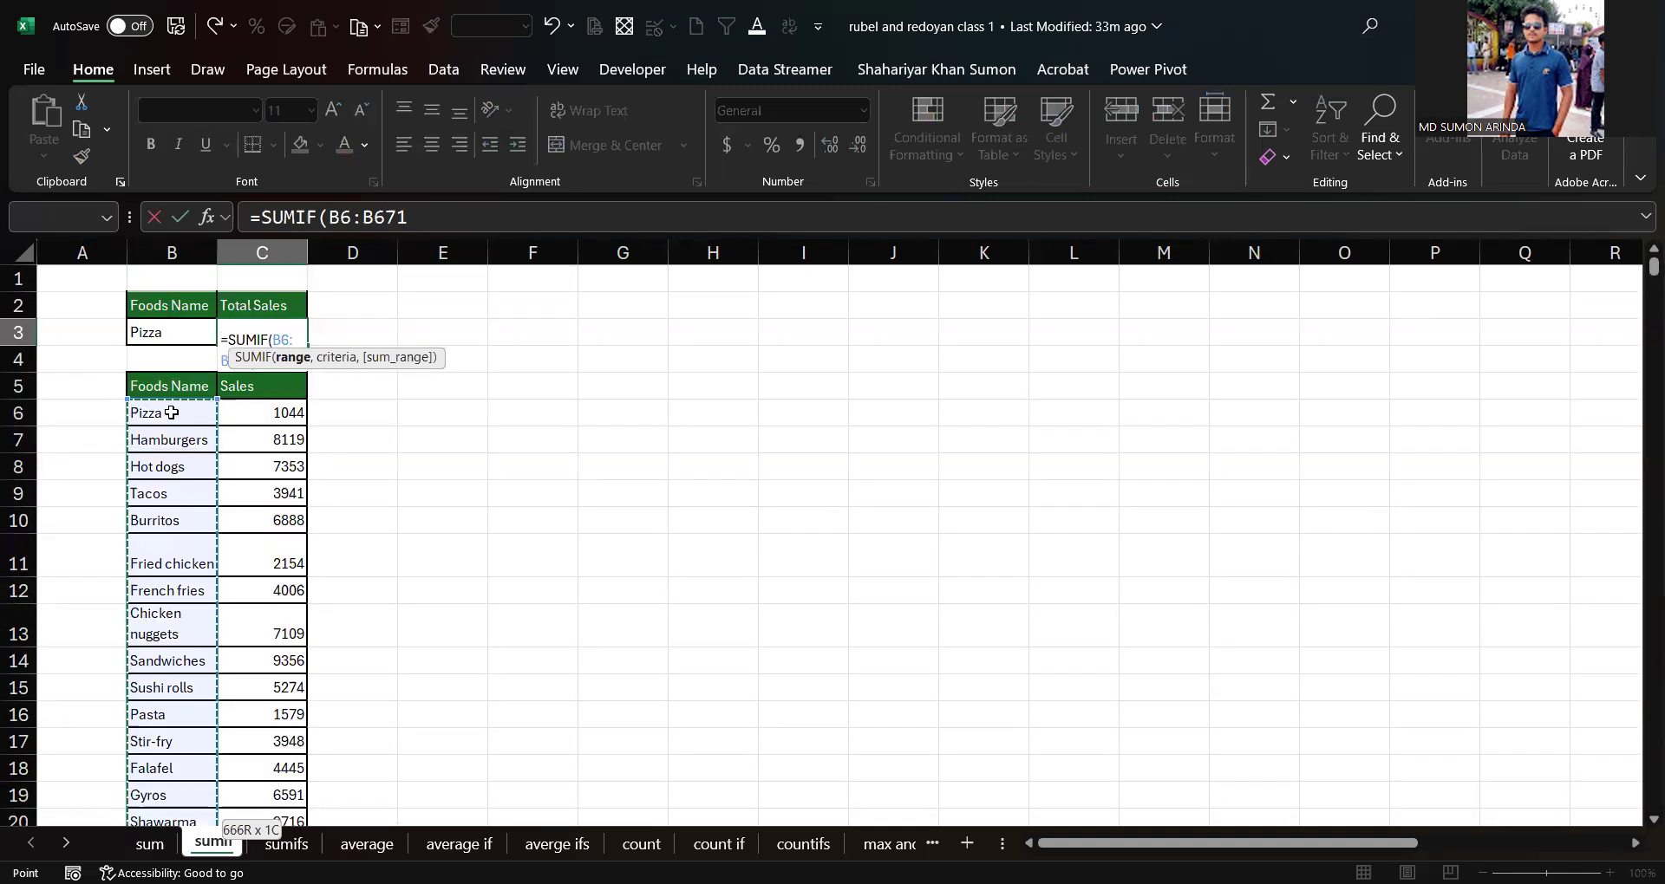
{"action": "type", "text": ","}
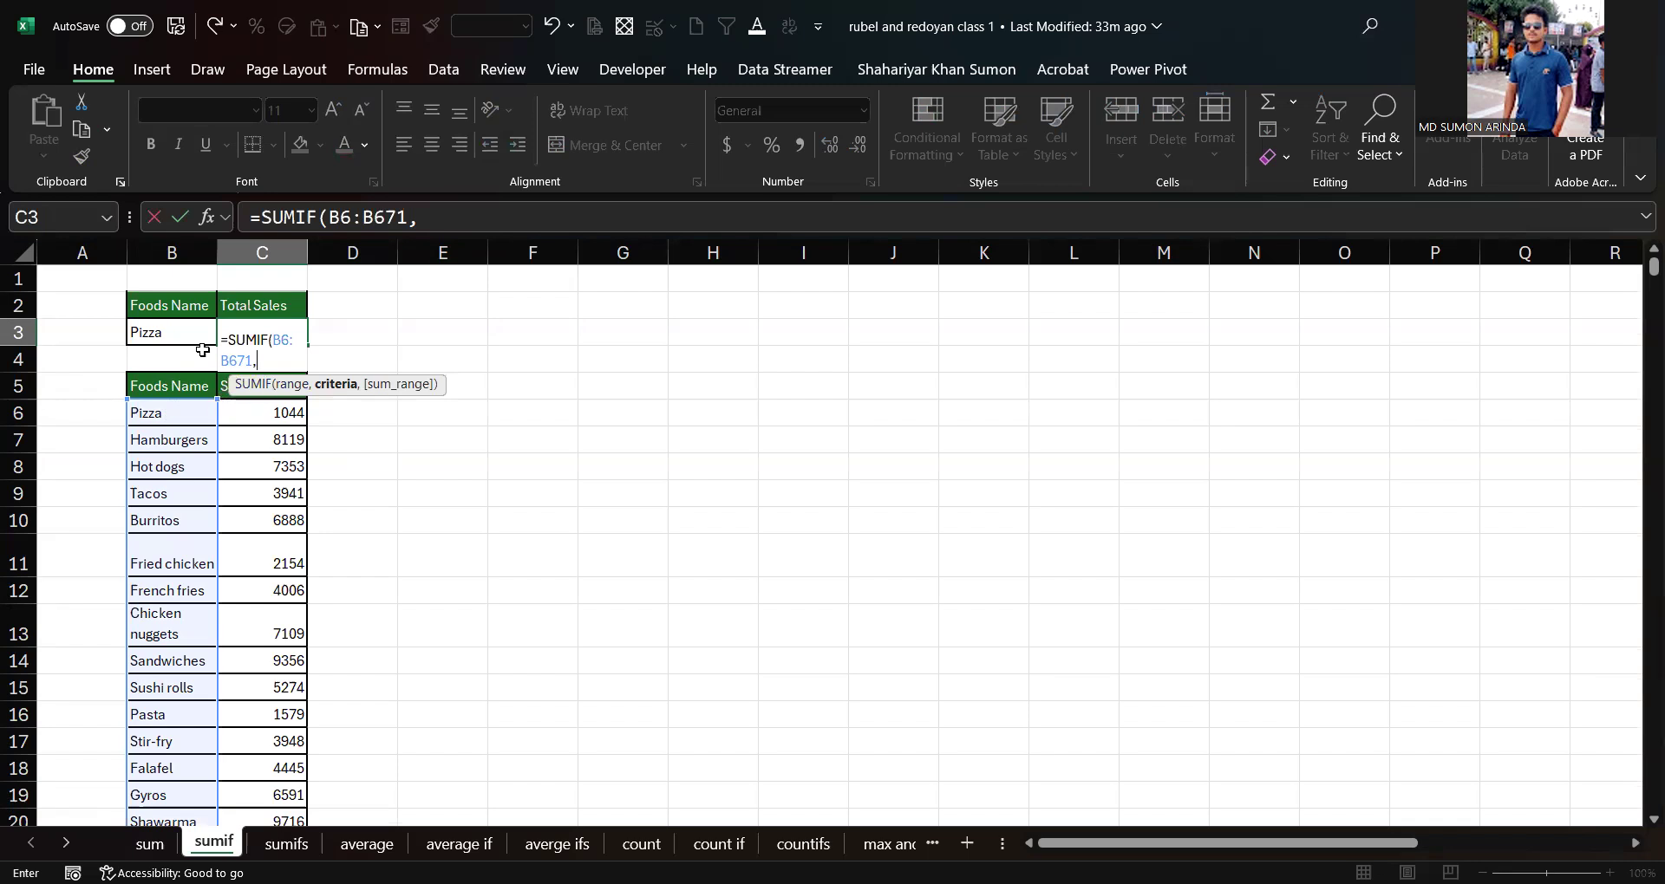
Step: Set the SUMIF criteria to the food name cell B3 and move to the sum range argument
{"action": "left_click", "coordinate": [158, 335]}
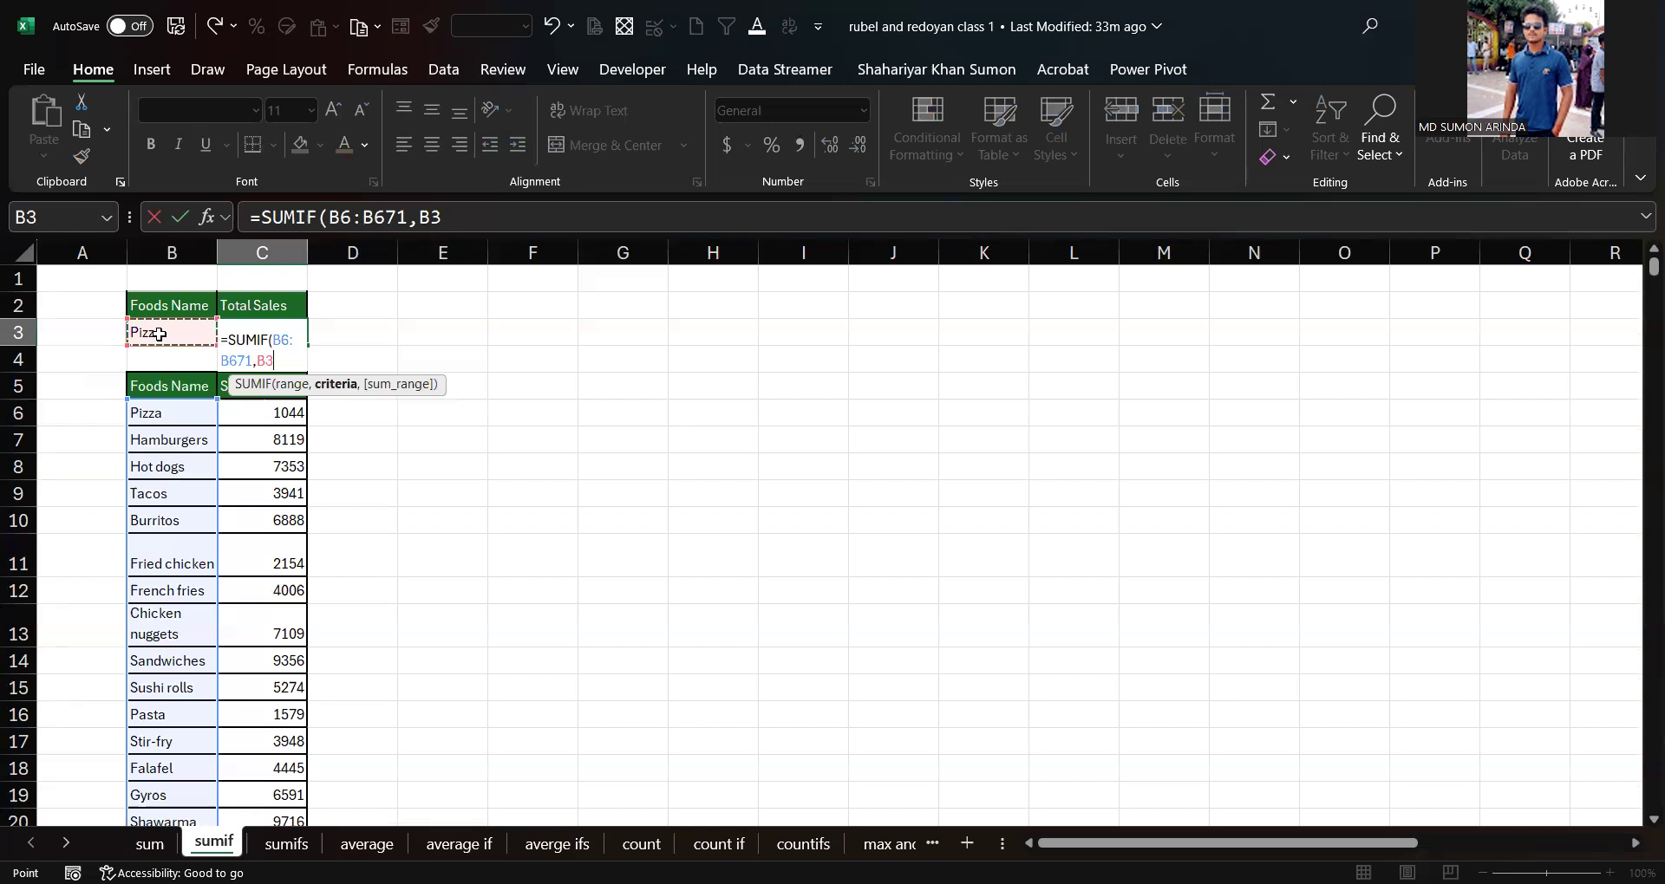
{"action": "type", "text": ","}
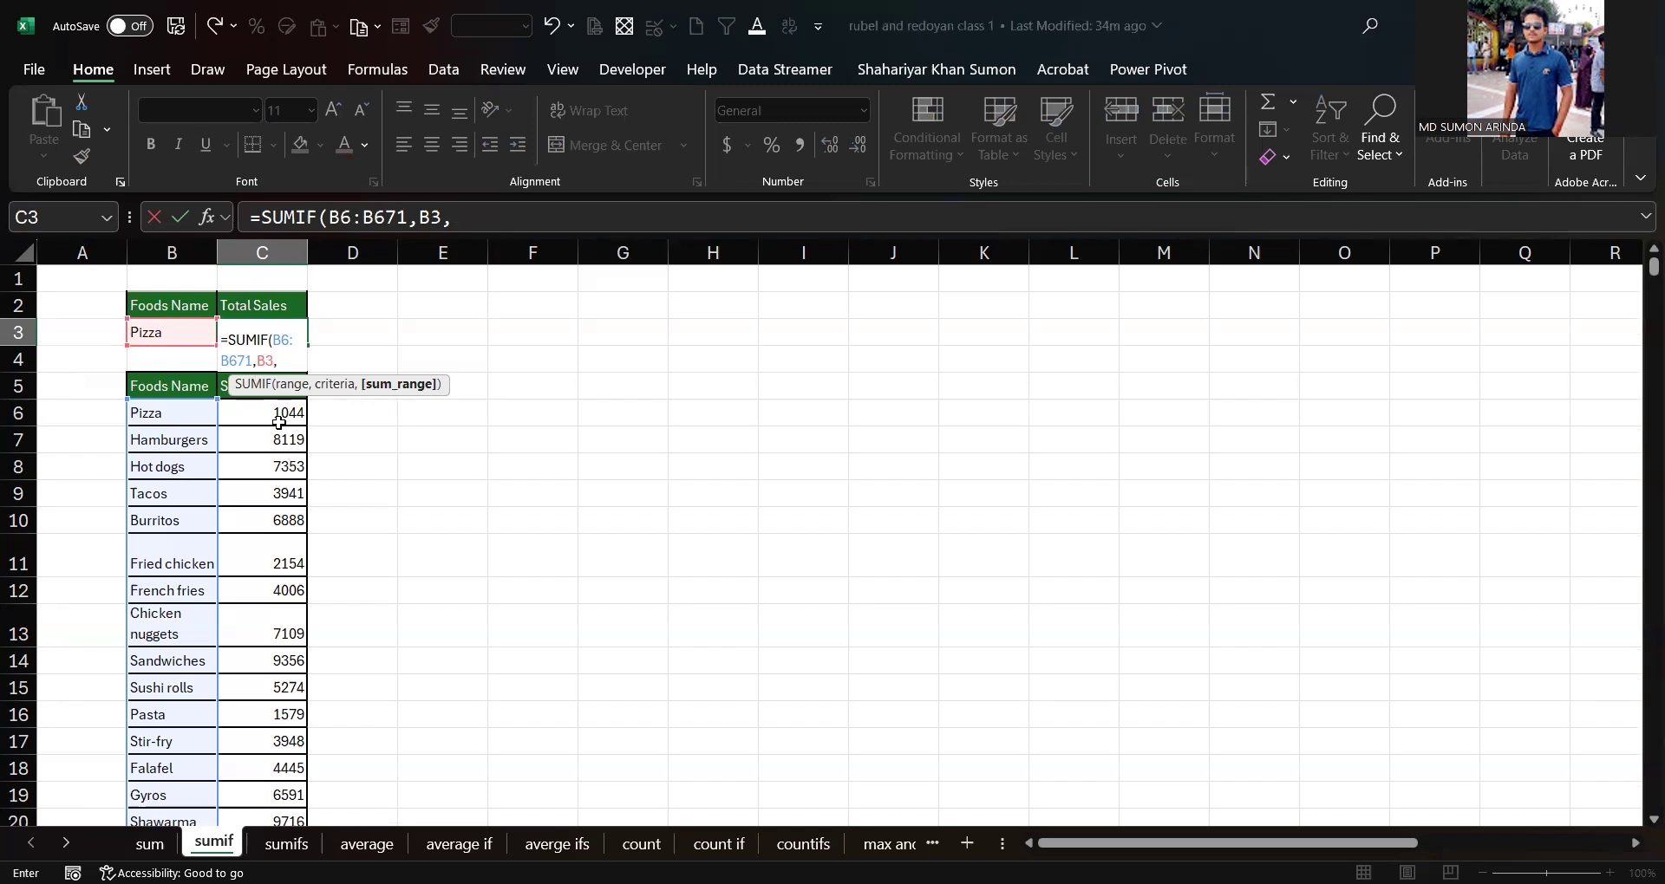
Step: Open the help article for the SUMIF function and close it
{"action": "left_click", "coordinate": [254, 384]}
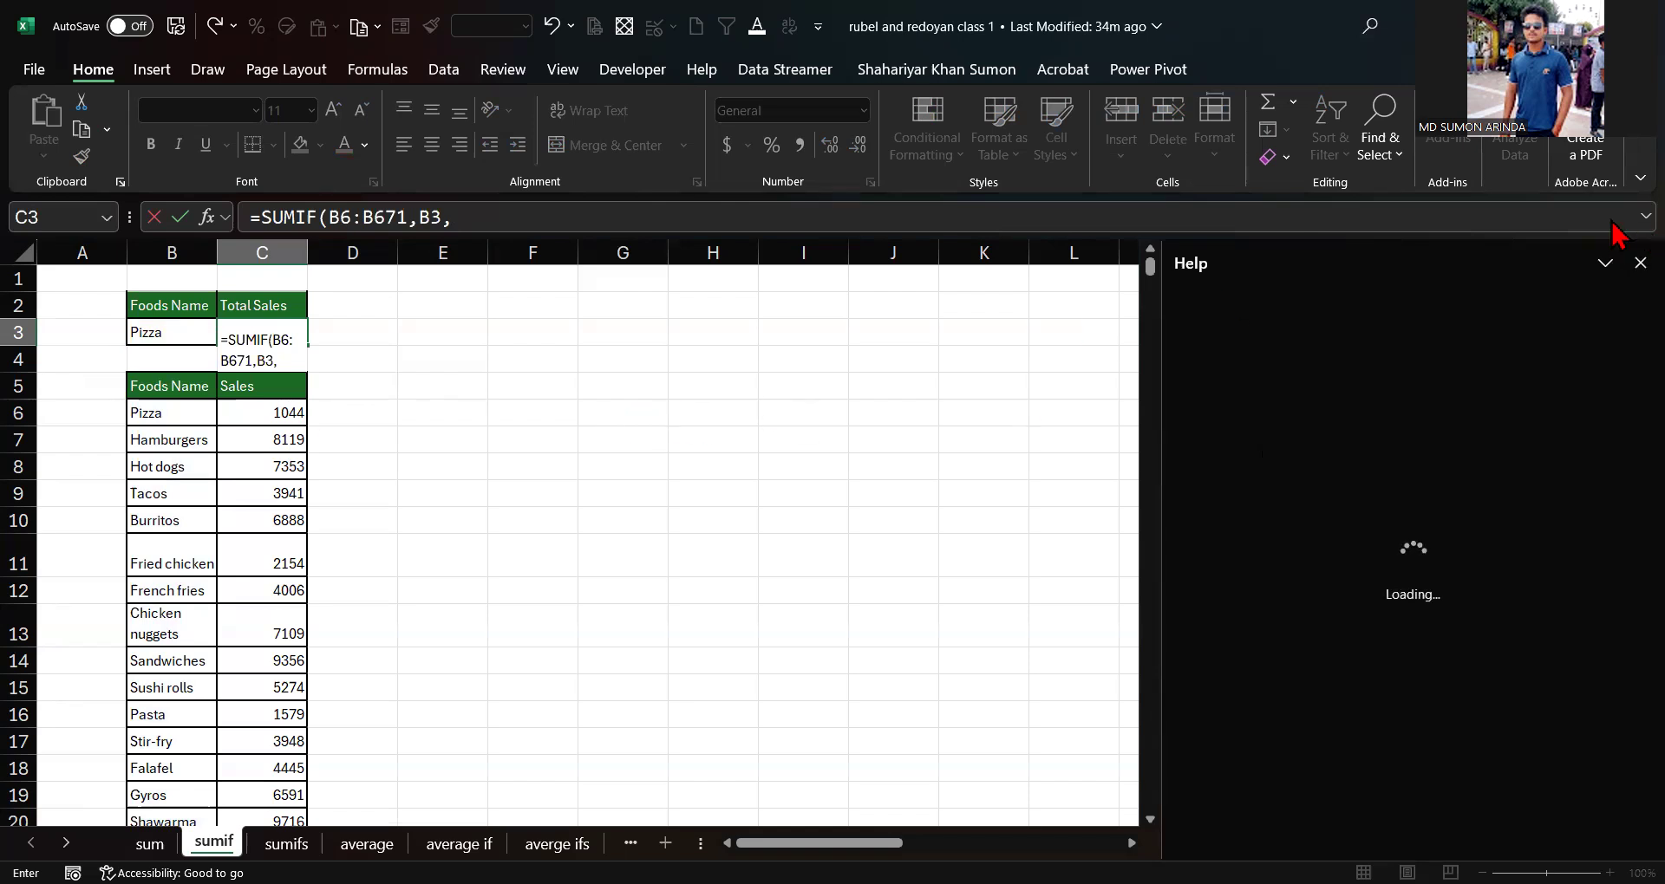
{"action": "left_click", "coordinate": [1644, 217]}
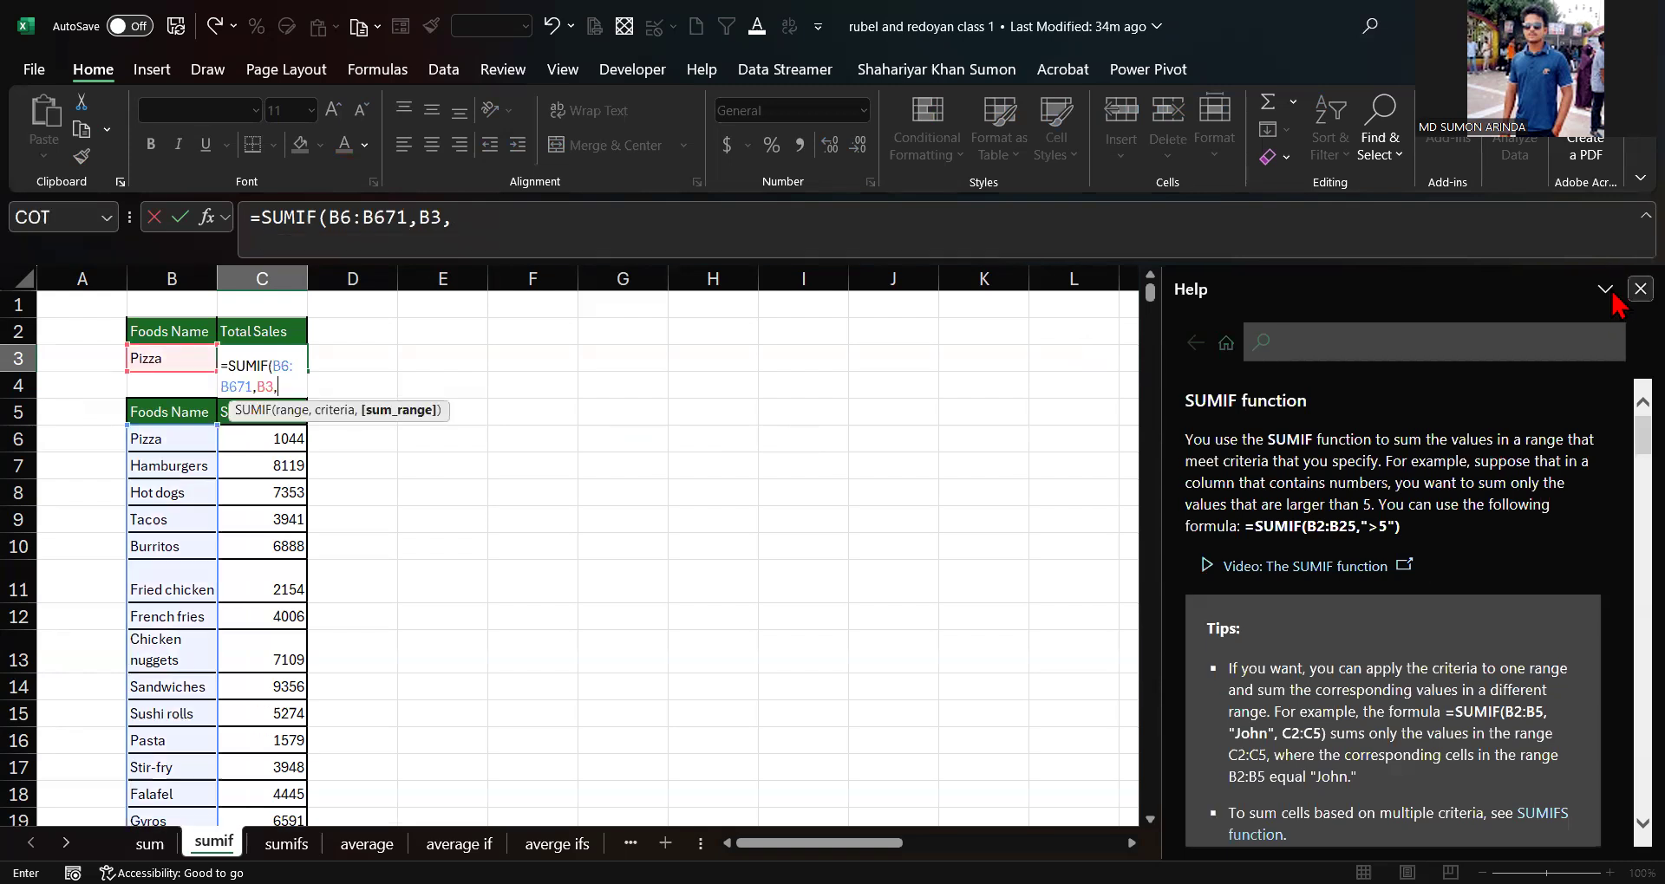
{"action": "left_click", "coordinate": [1640, 288]}
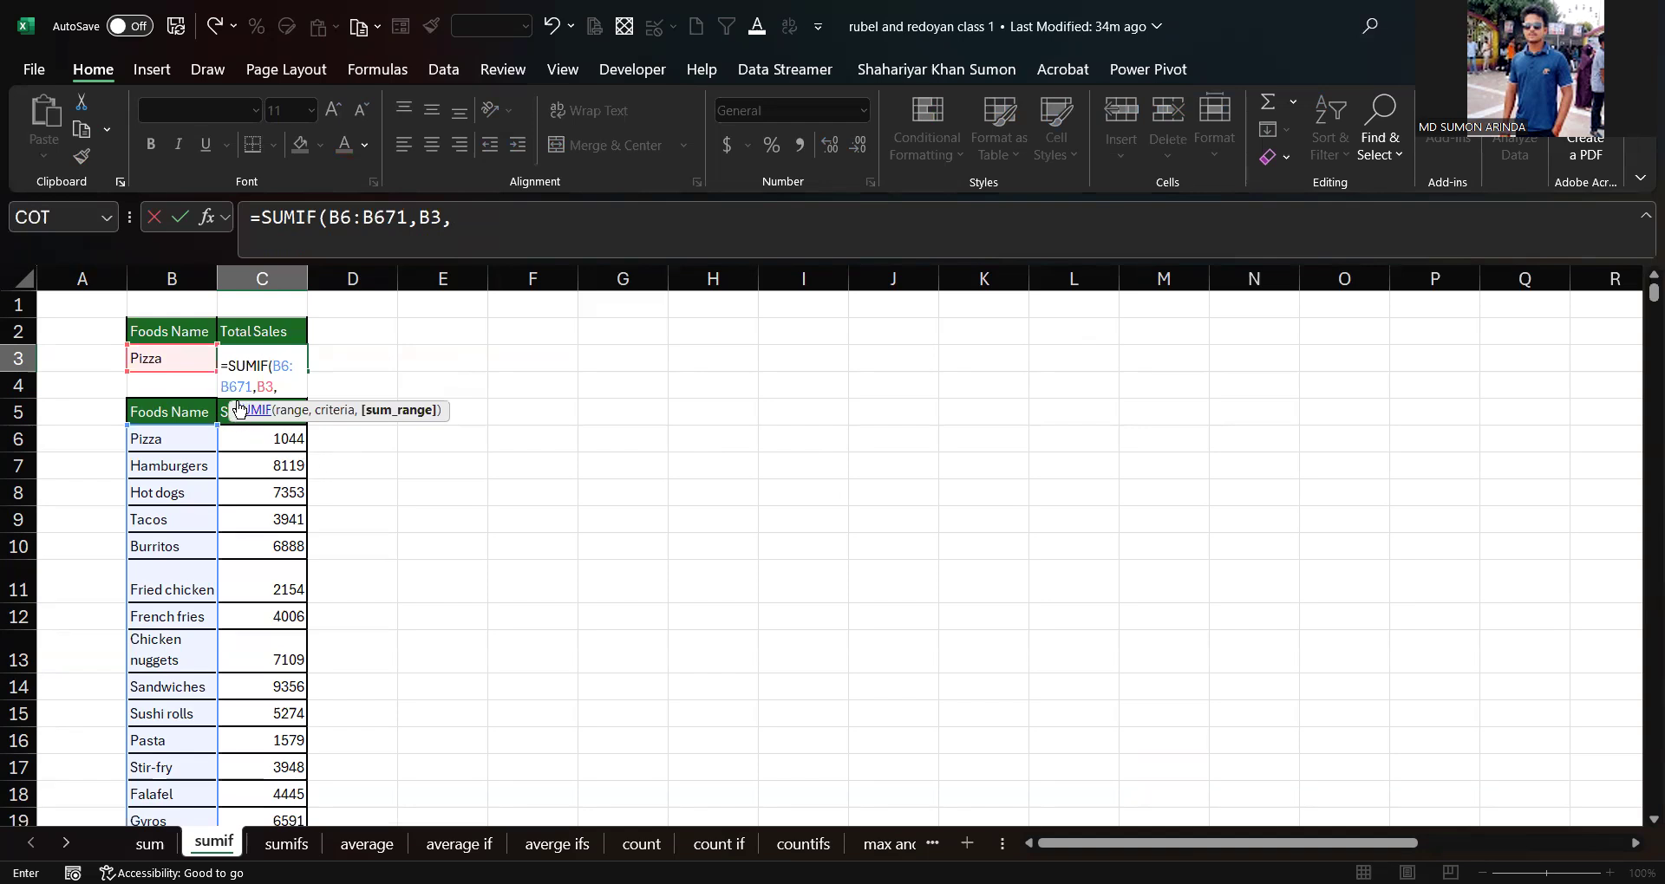
Step: Set the sum range to the sales C6:C671 and complete the SUMIF formula in C3
{"action": "left_click_drag", "start_coordinate": [234, 414], "coordinate": [510, 414]}
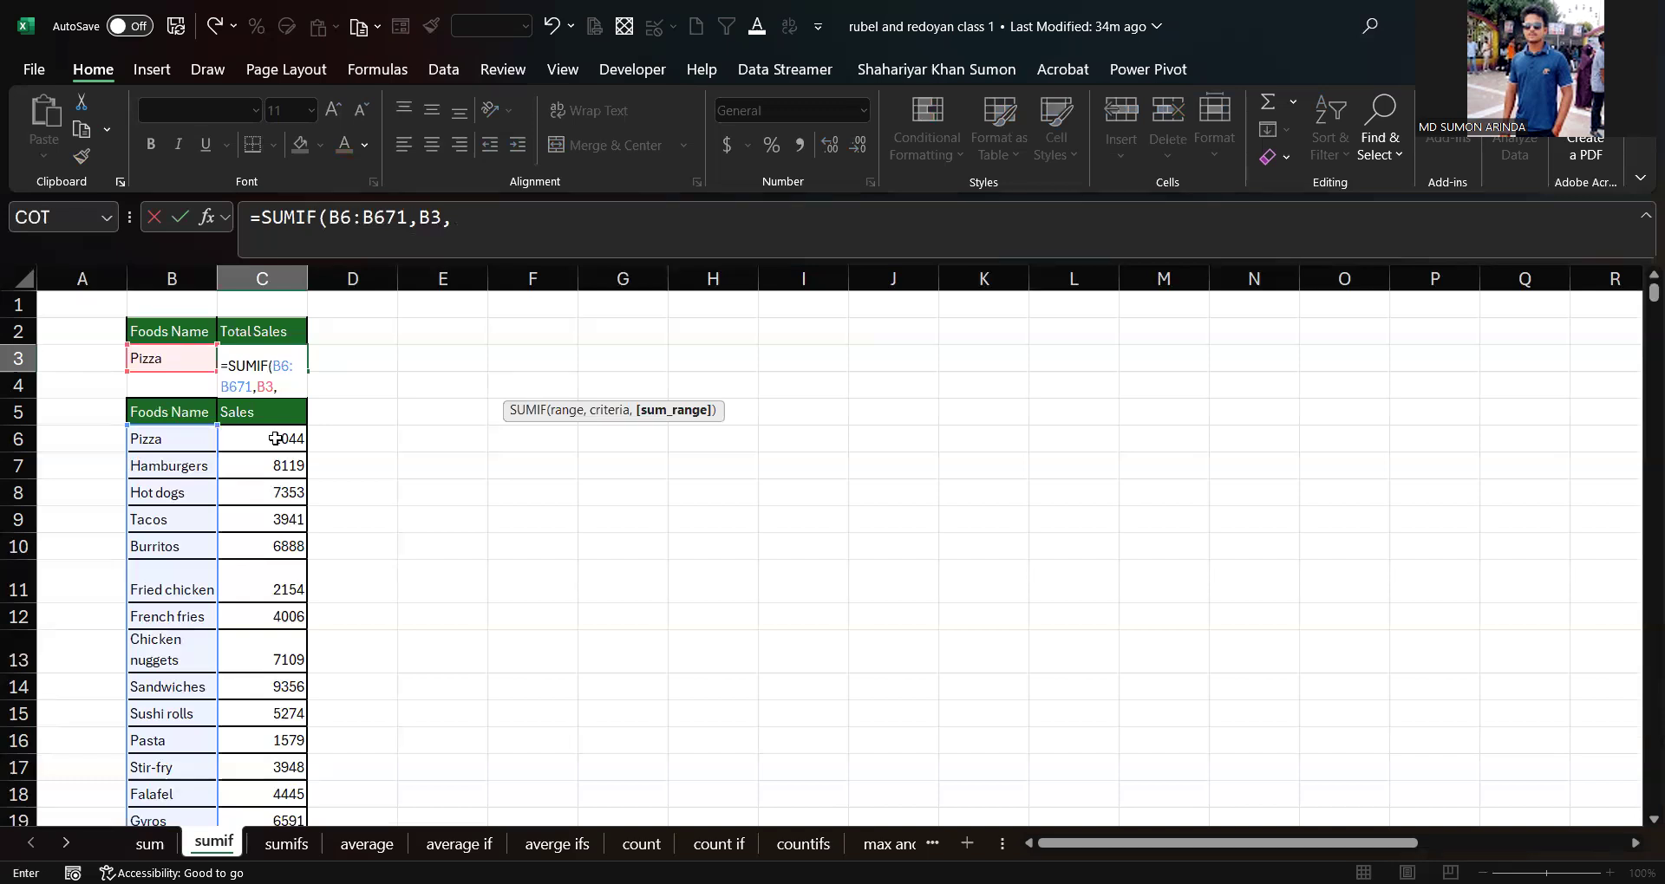
{"action": "left_click", "coordinate": [275, 439]}
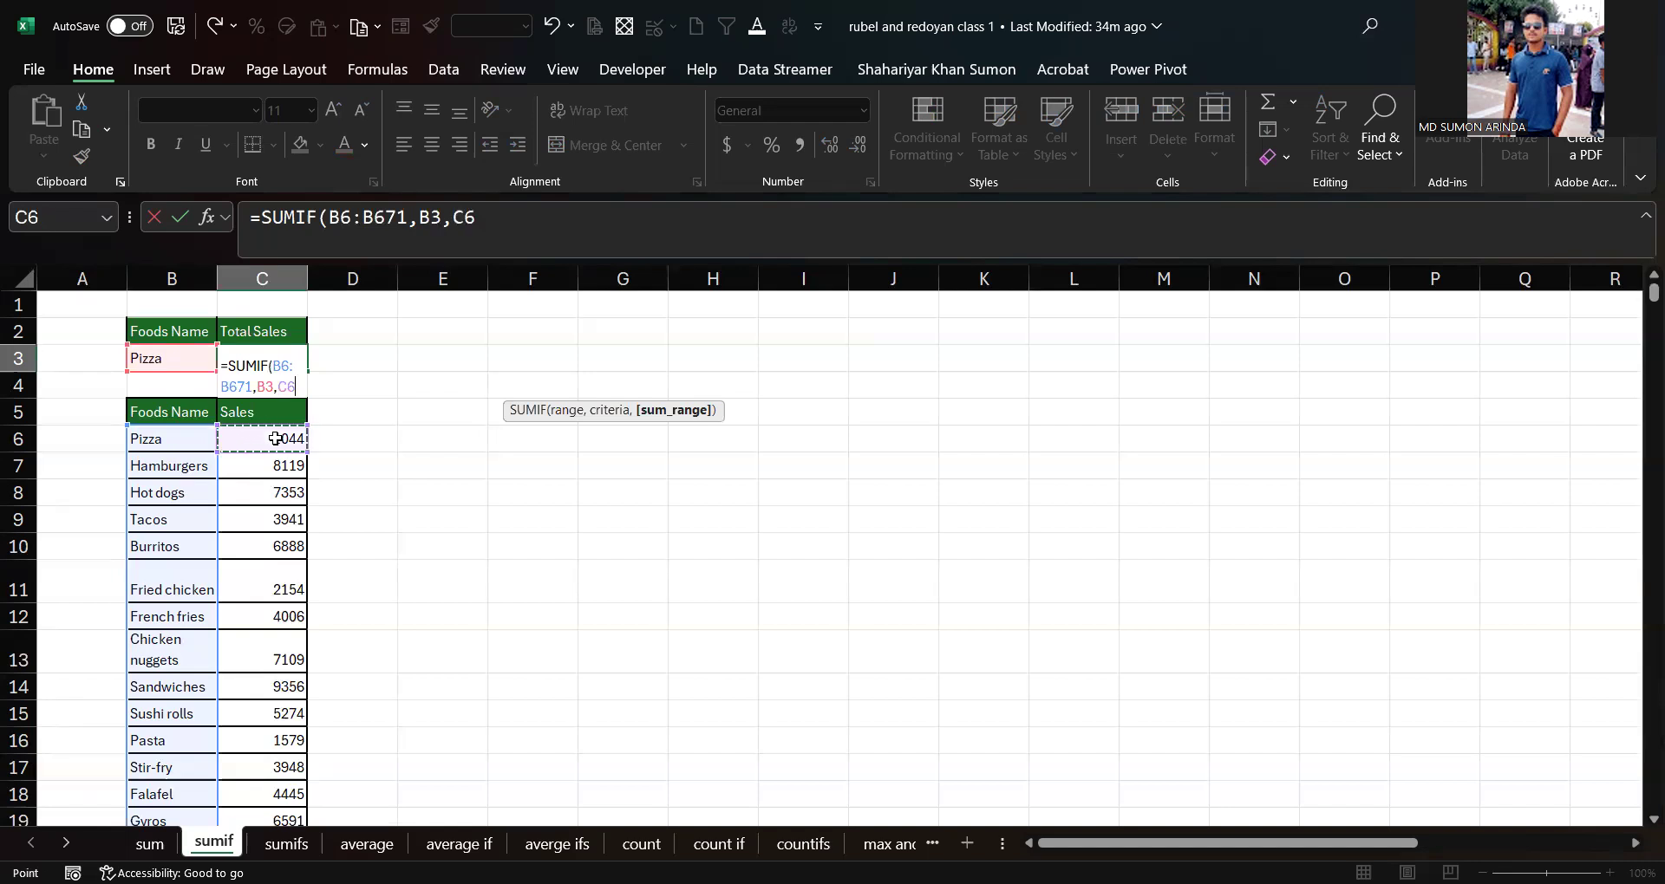
{"action": "key", "text": "ctrl+shift+Down"}
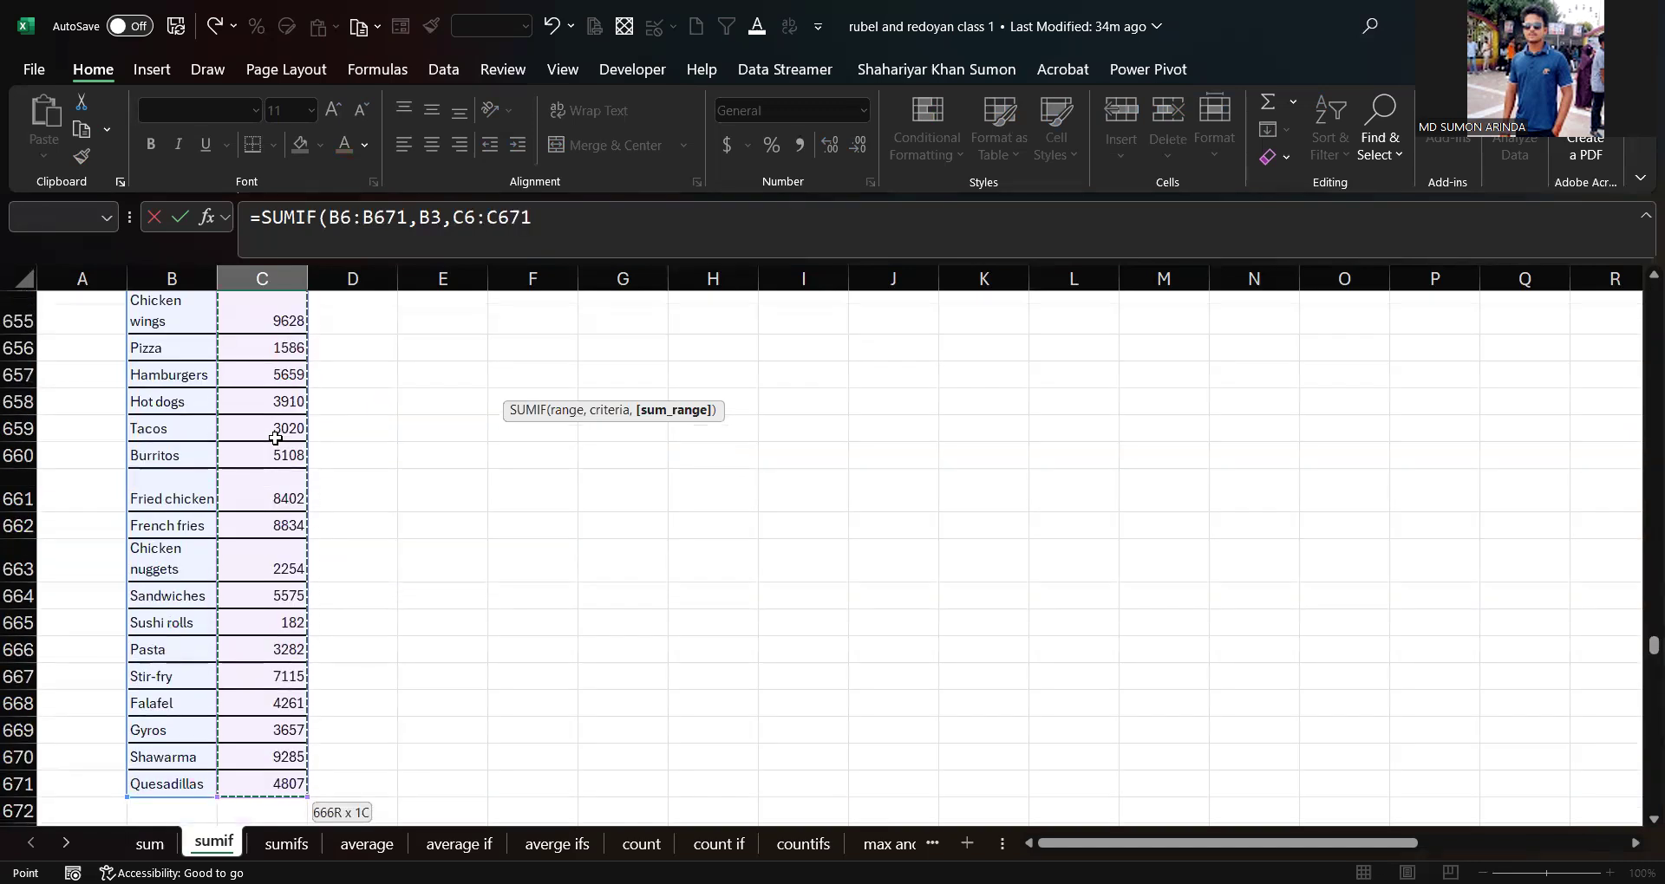
{"action": "key", "text": "ctrl+BackSpace"}
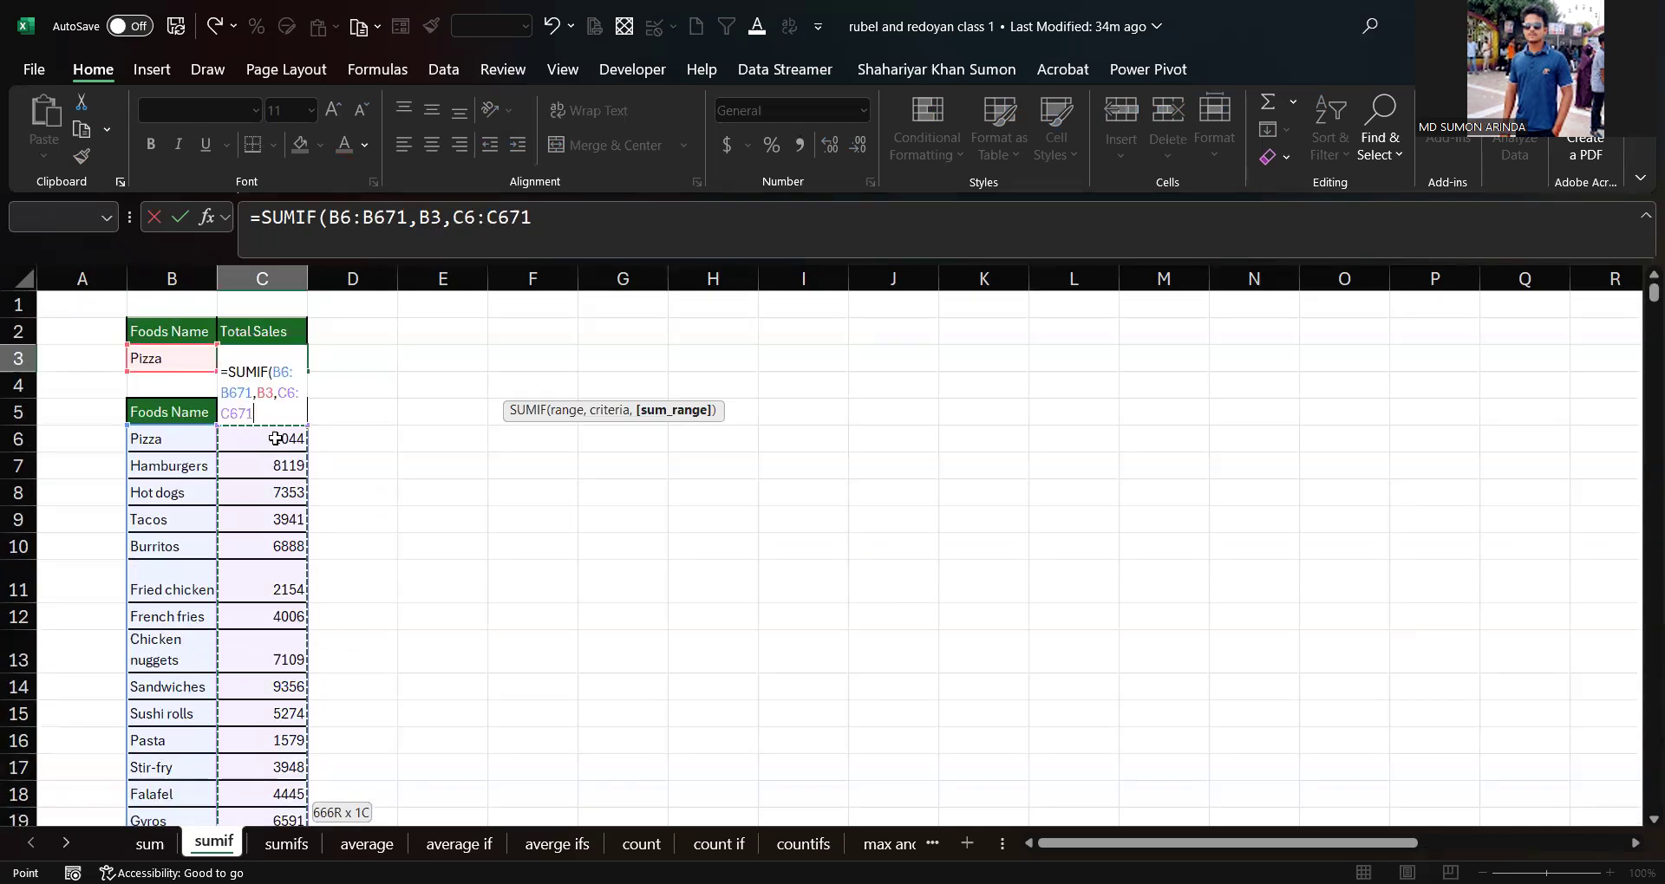
{"action": "key", "text": "Return"}
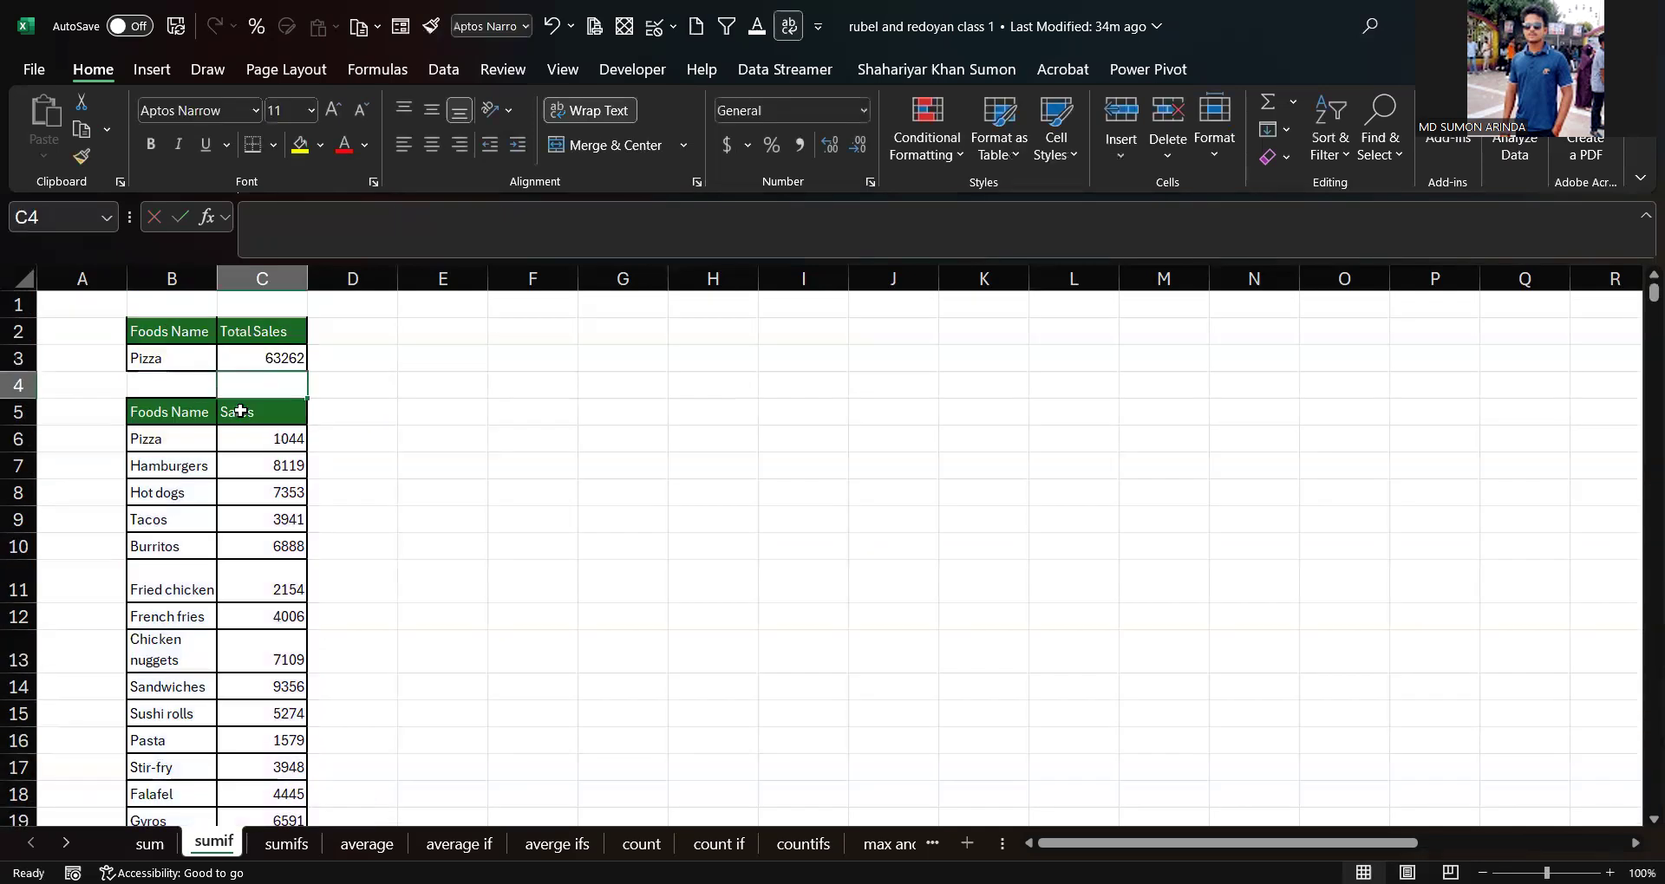
Step: Replace the criterion in B3 with hot sogs
{"action": "left_click", "coordinate": [160, 364]}
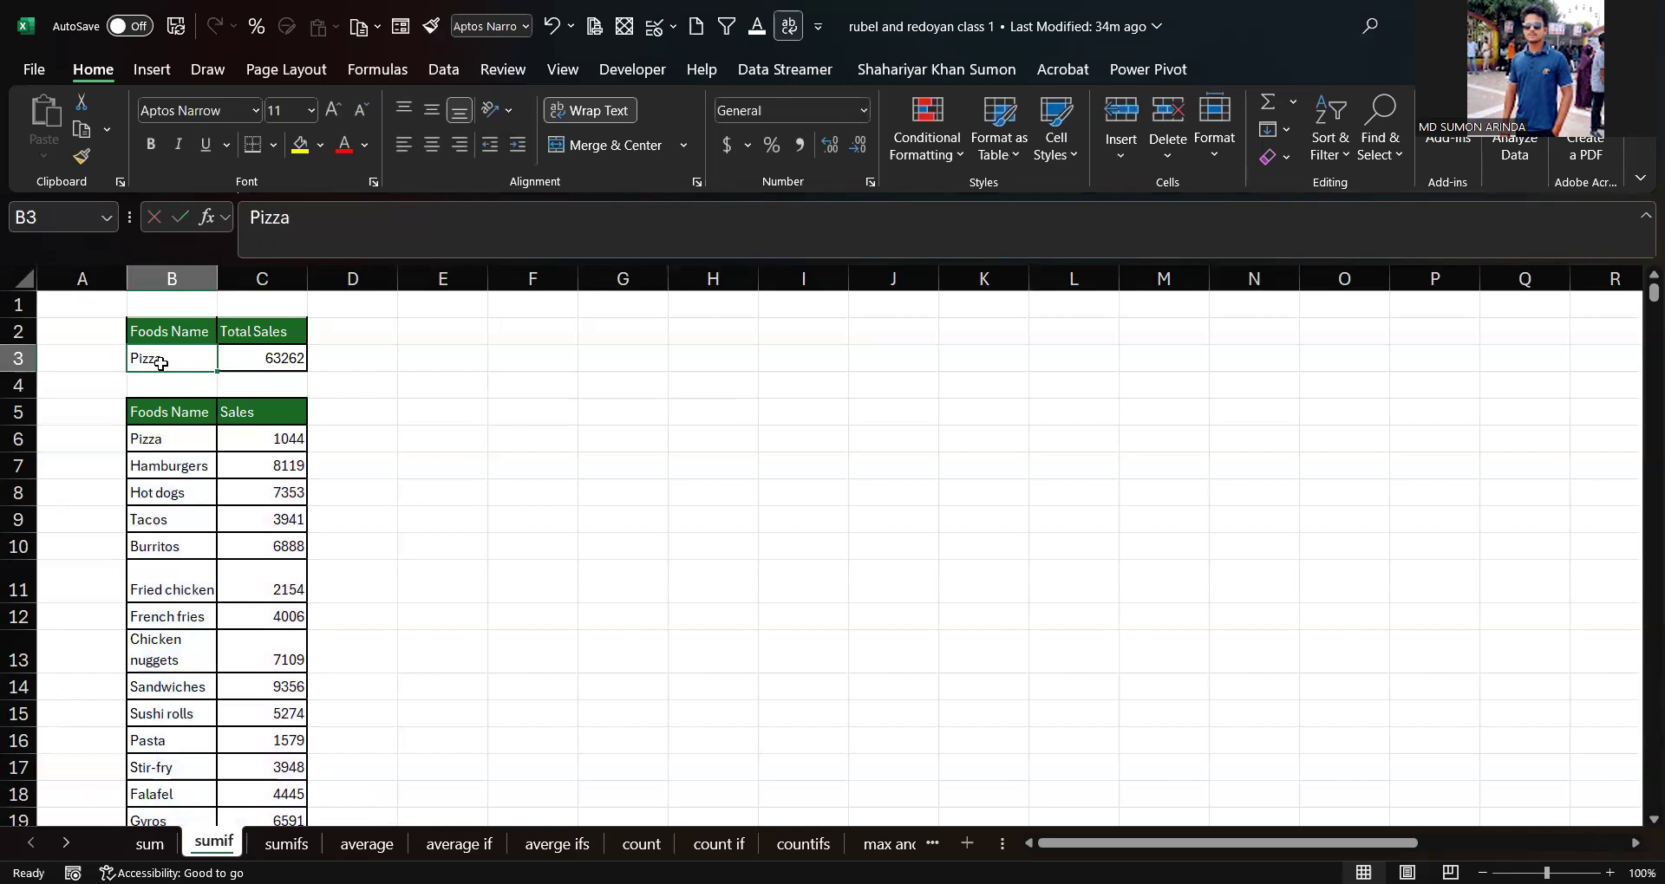
{"action": "key", "text": "Delete"}
{"action": "type", "text": "hot sogs"}
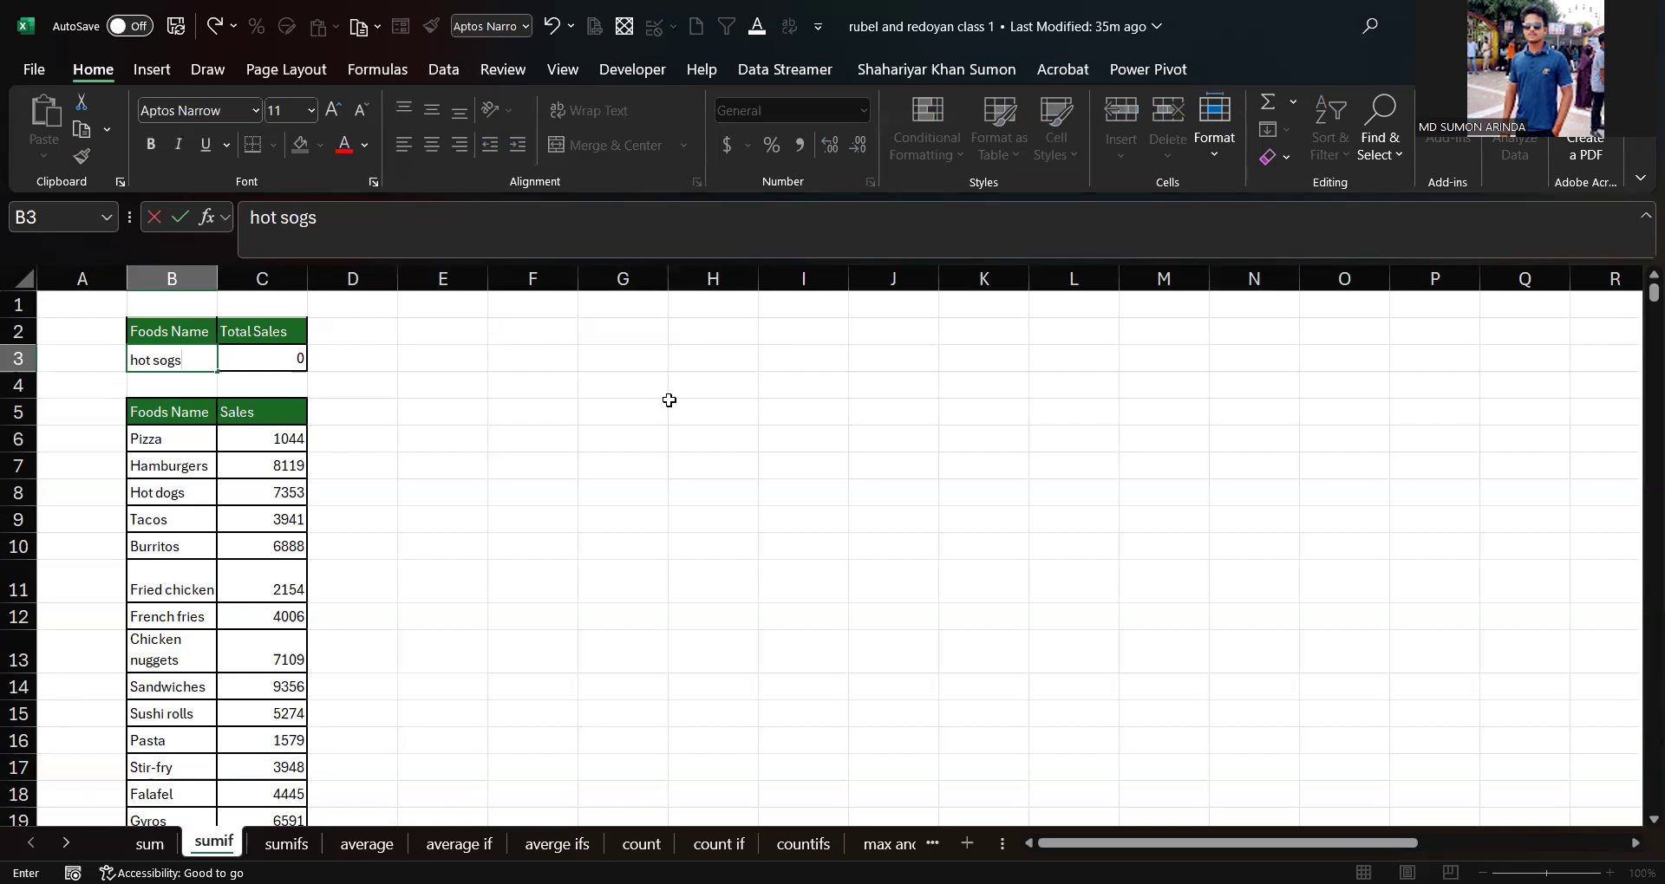
{"action": "key", "text": "Return"}
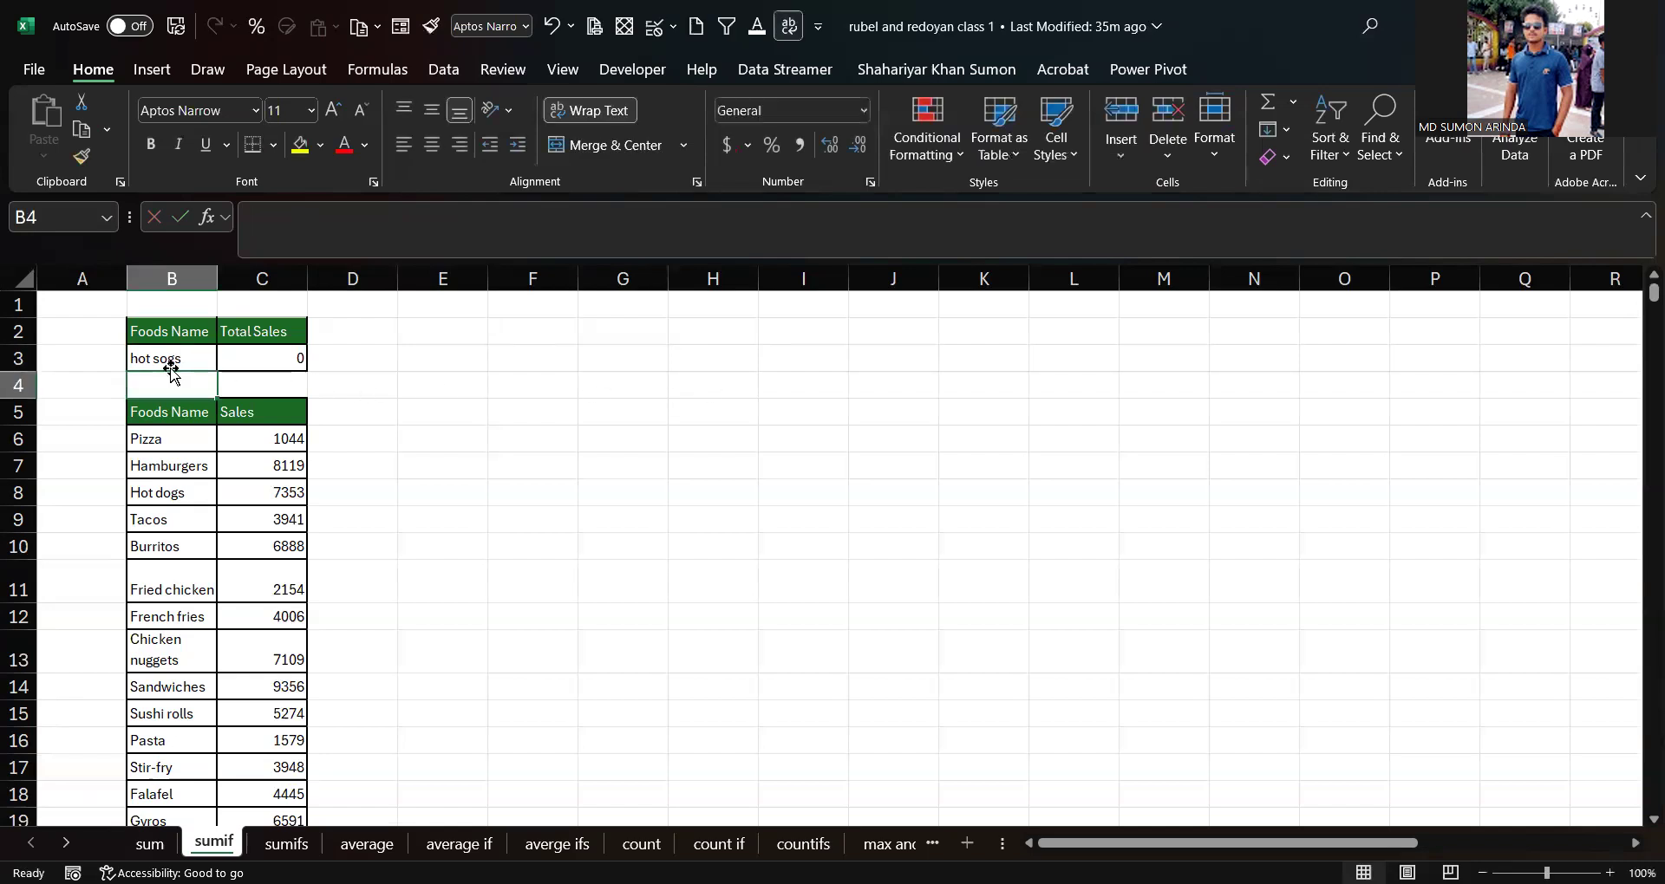
{"action": "left_click", "coordinate": [149, 355]}
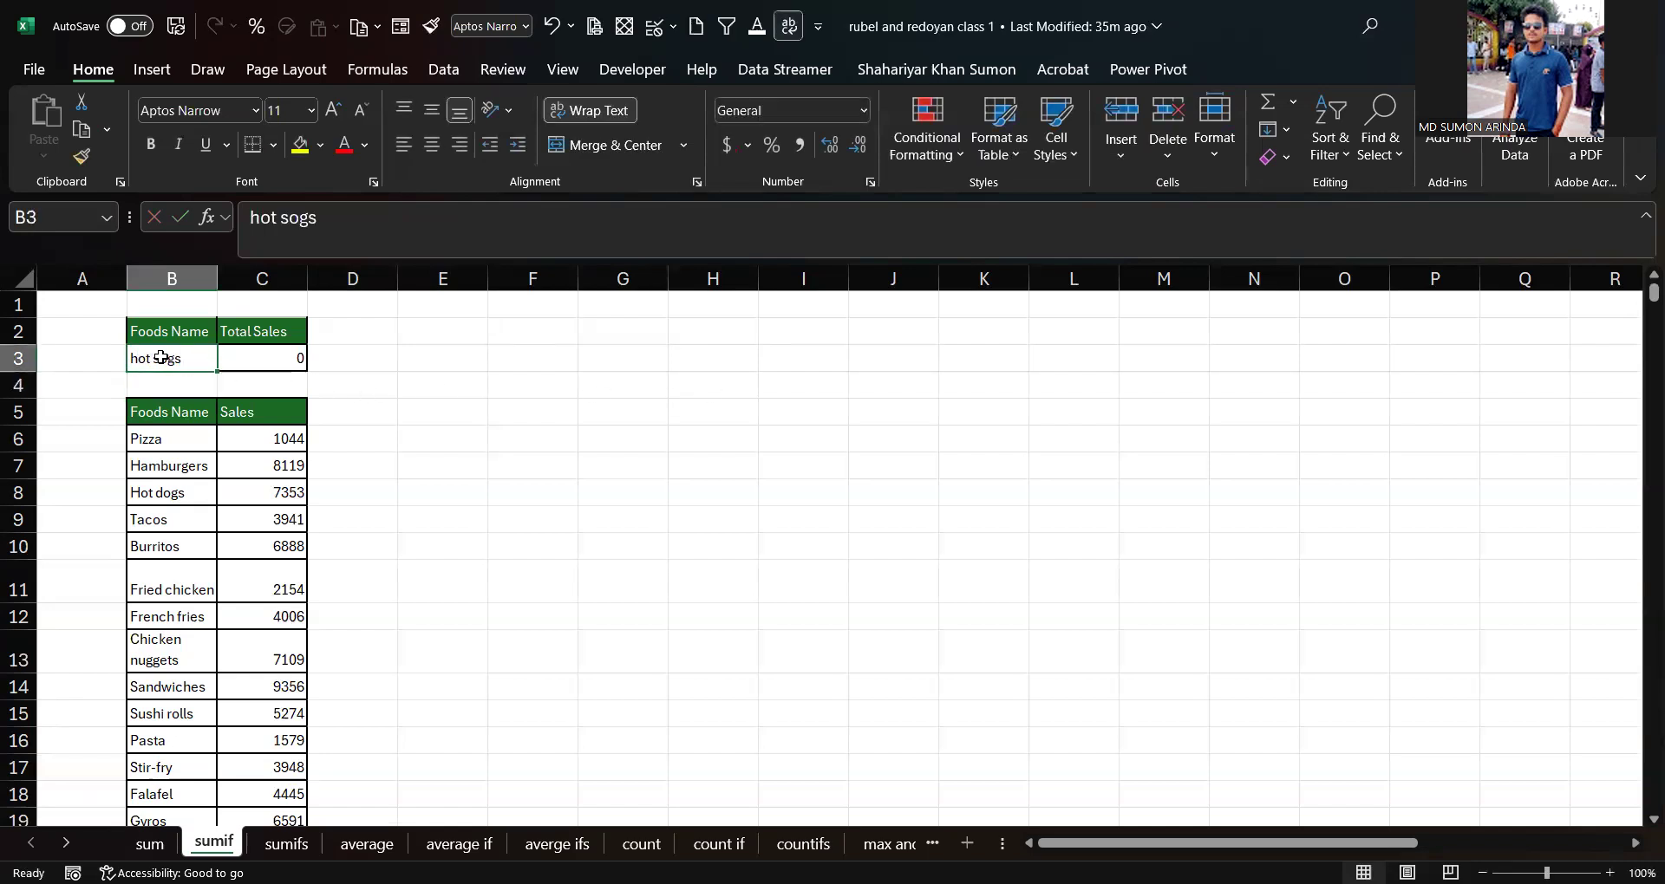
{"action": "double_click", "coordinate": [169, 356]}
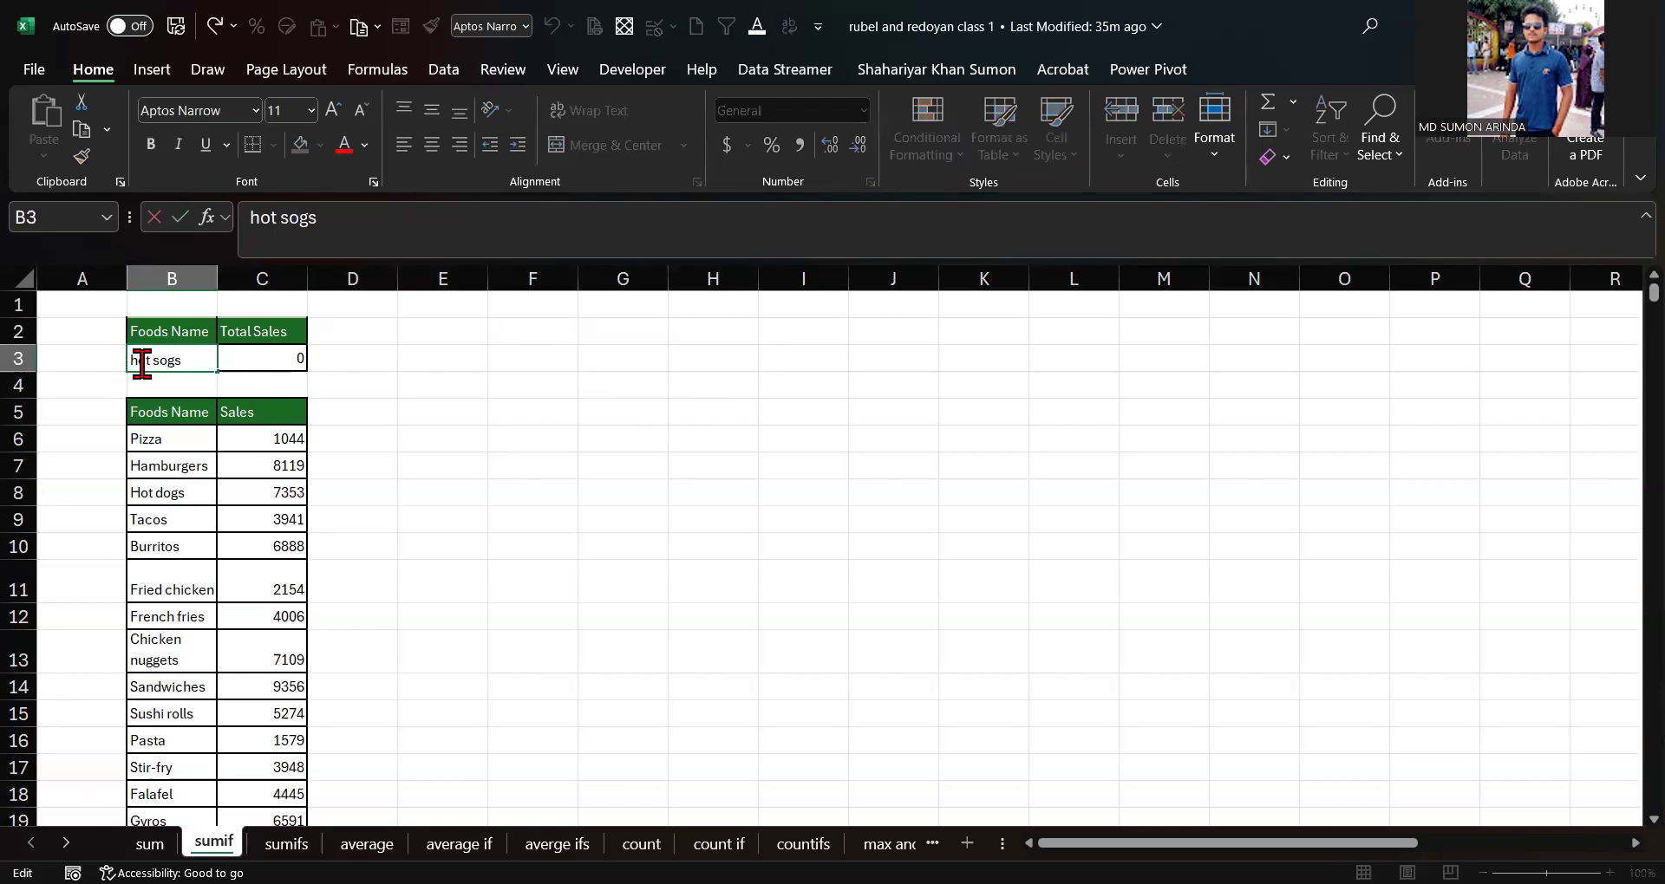
{"action": "key", "text": "Delete"}
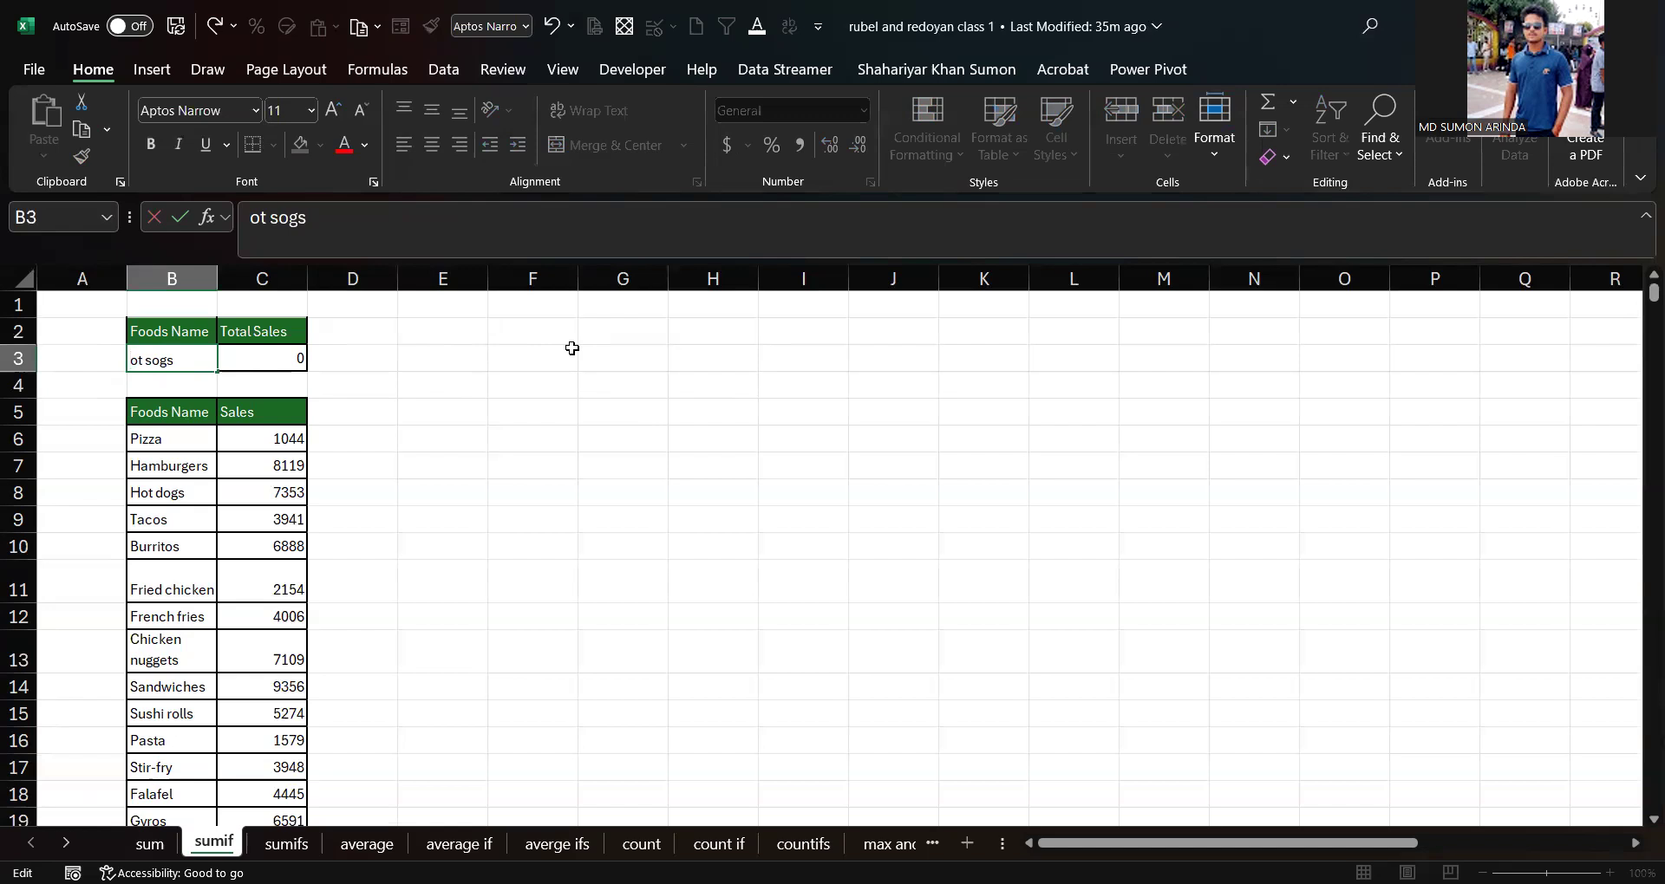
{"action": "key", "text": "ctrl+Return"}
{"action": "key", "text": "ctrl+h"}
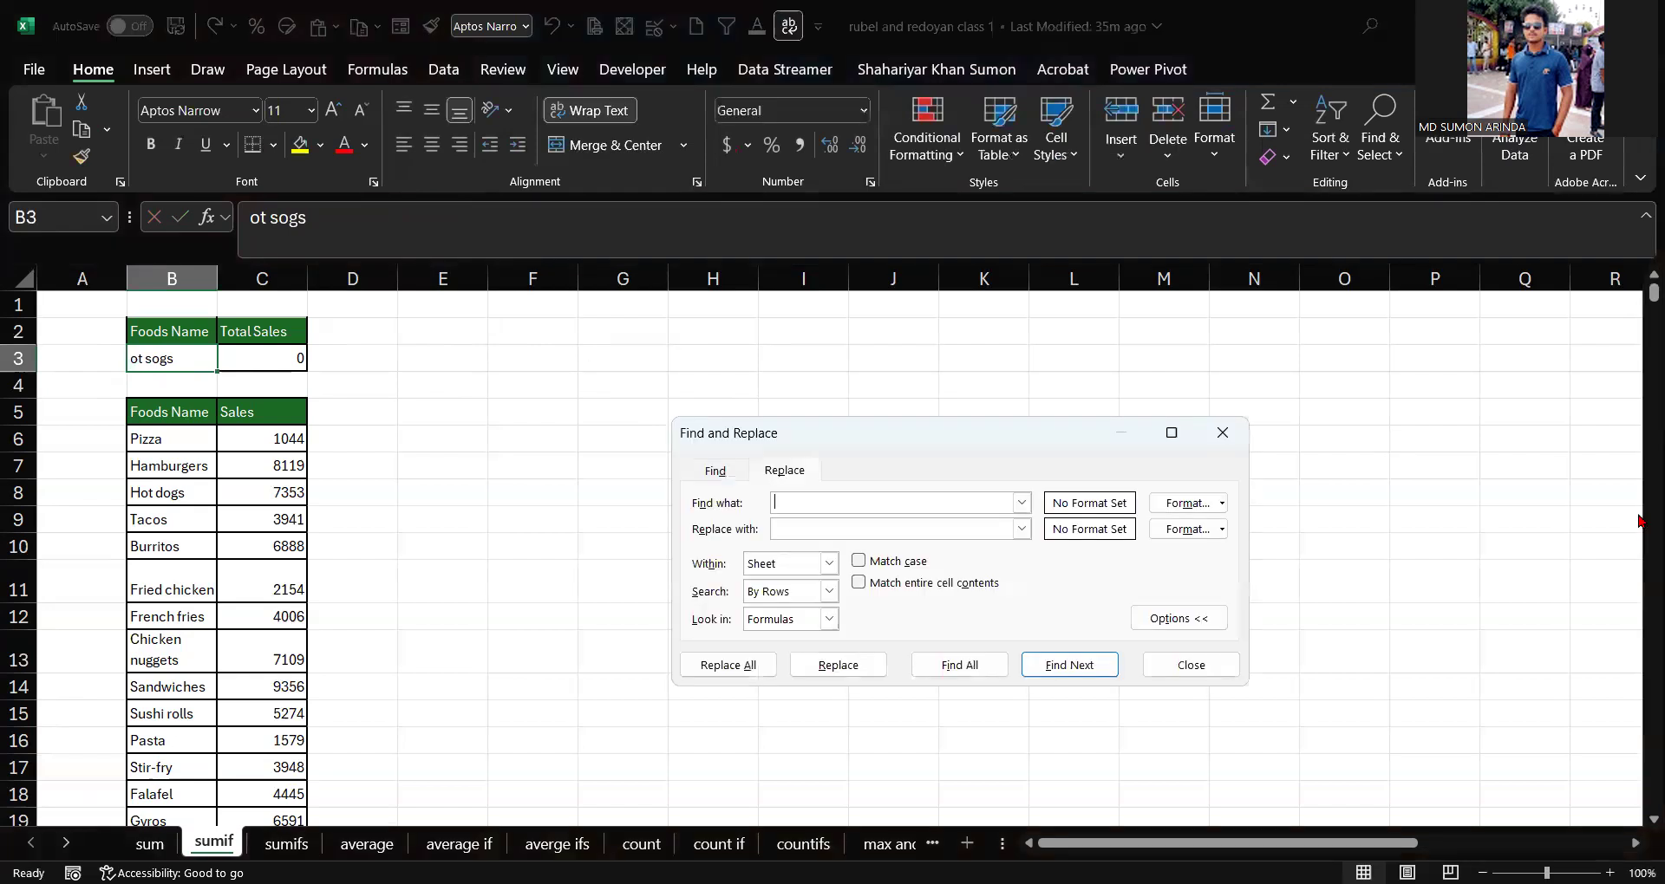
{"action": "left_click", "coordinate": [1231, 446]}
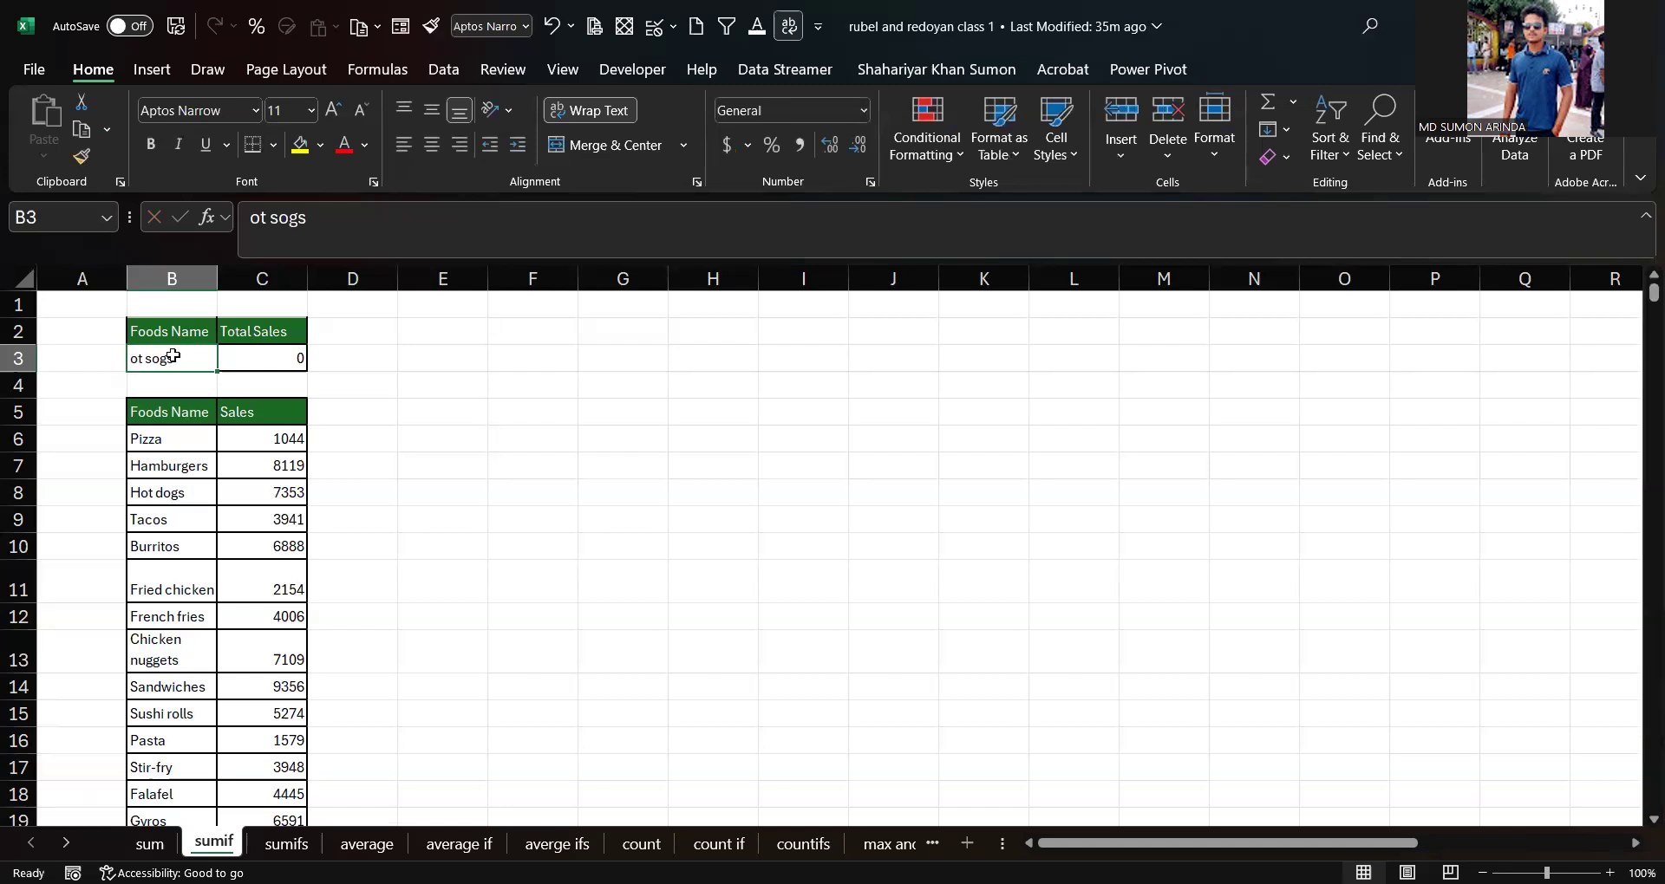
Step: Change the criterion in B3 to Hot dogs
{"action": "double_click", "coordinate": [173, 355]}
{"action": "key", "text": "BackSpace"}
{"action": "key", "text": "BackSpace"}
{"action": "key", "text": "BackSpace"}
{"action": "key", "text": "BackSpace"}
{"action": "key", "text": "BackSpace"}
{"action": "key", "text": "BackSpace"}
{"action": "key", "text": "BackSpace"}
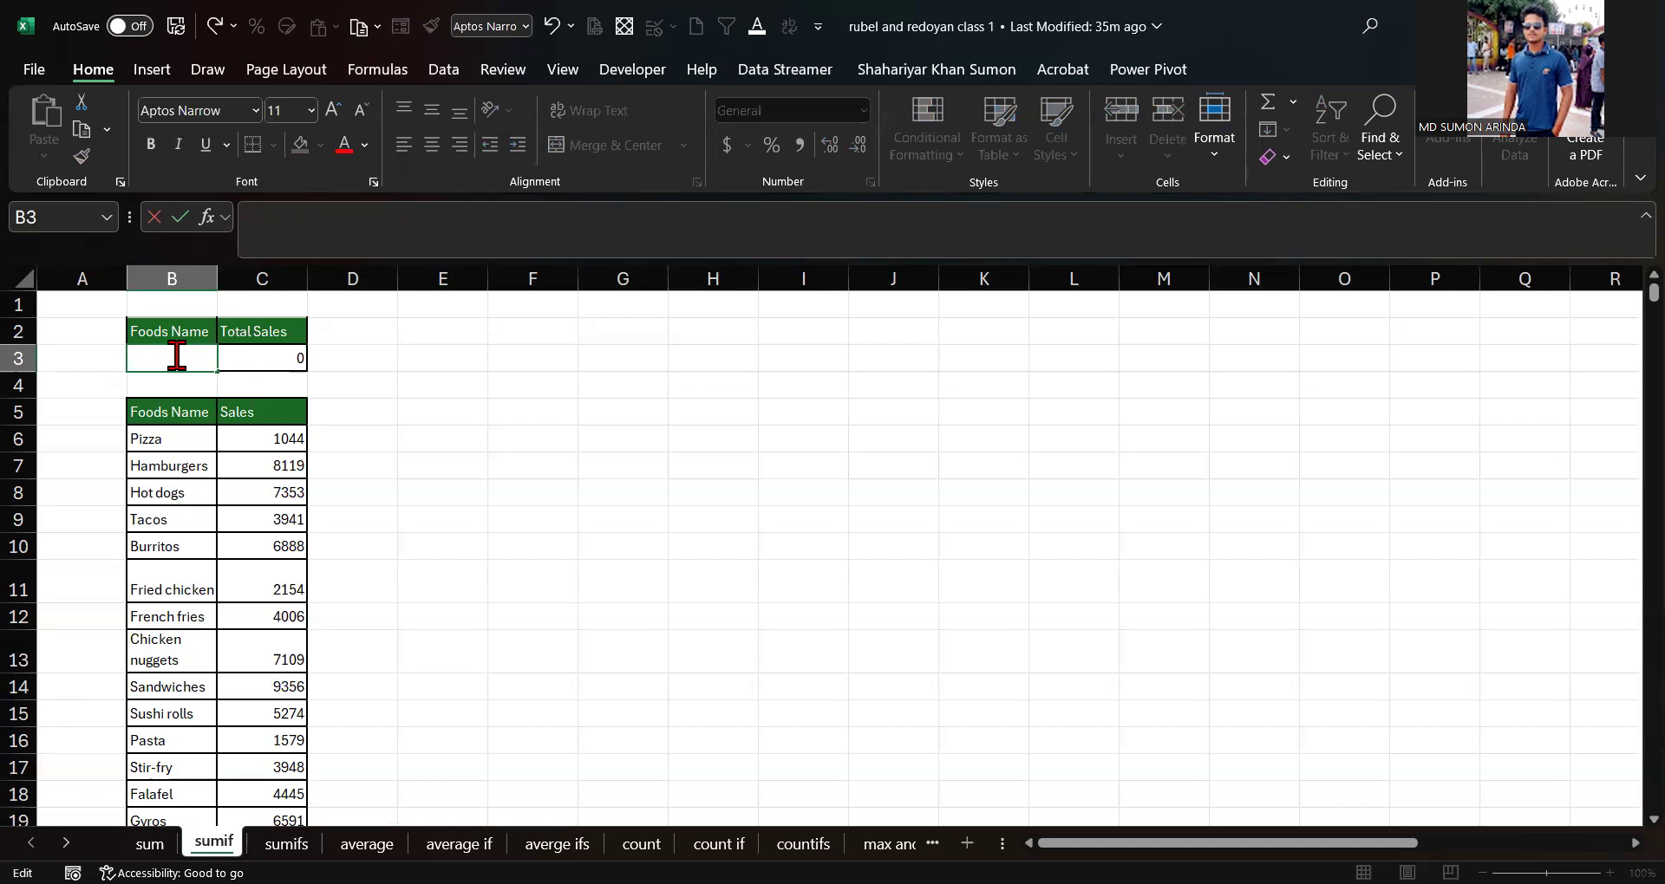
{"action": "type", "text": "Hot s"}
{"action": "key", "text": "BackSpace"}
{"action": "type", "text": "dogs"}
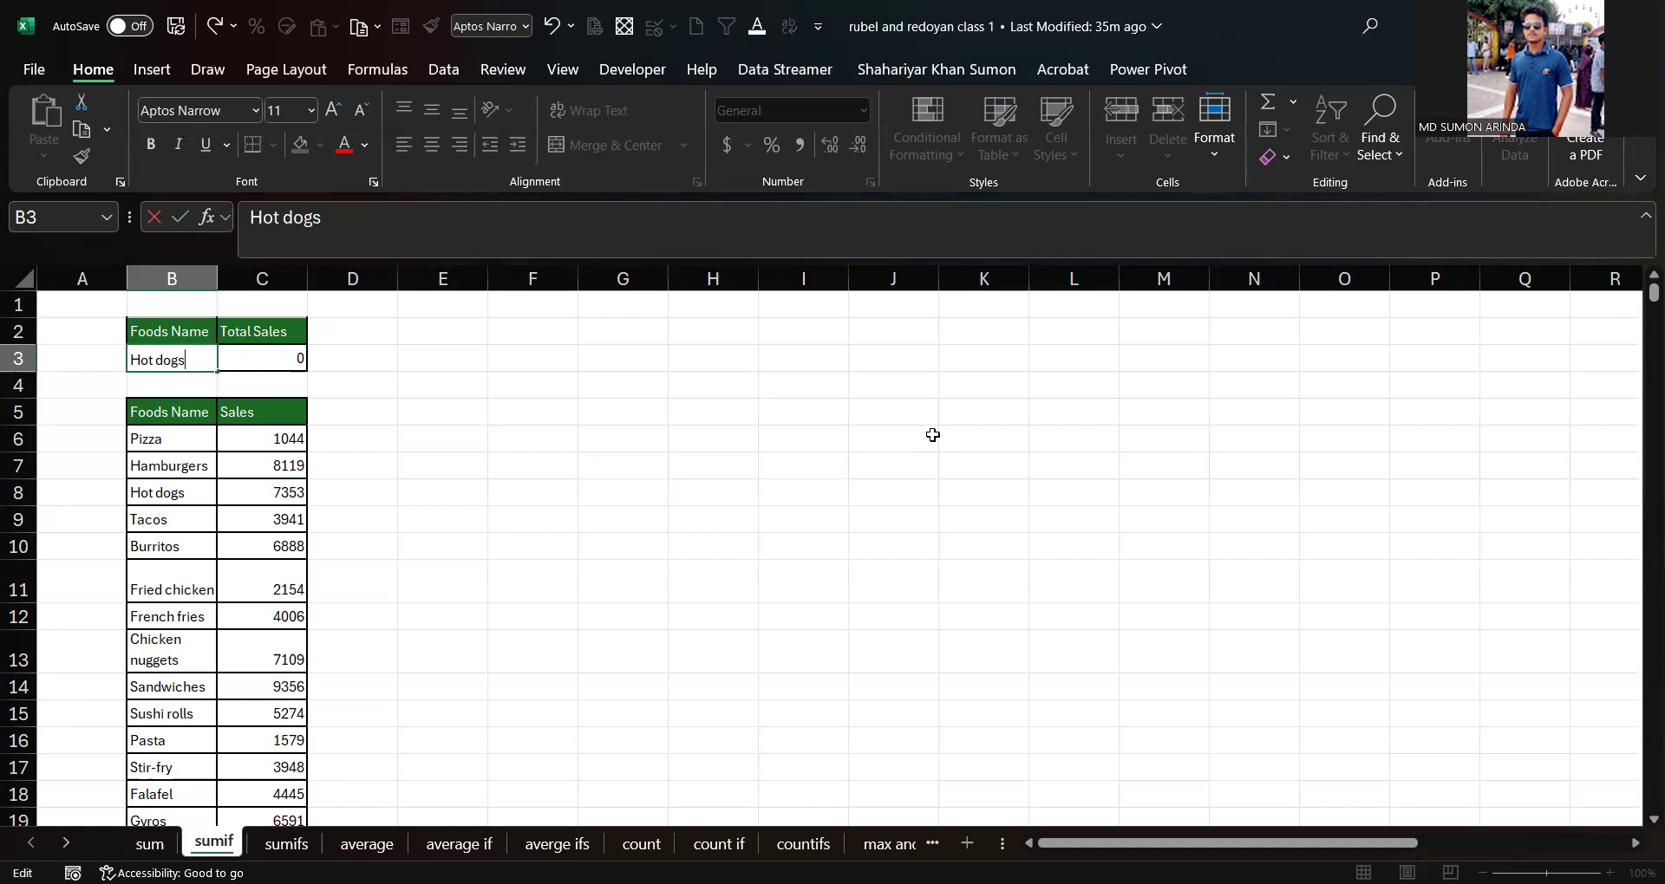
{"action": "key", "text": "Return"}
{"action": "key", "text": "Return"}
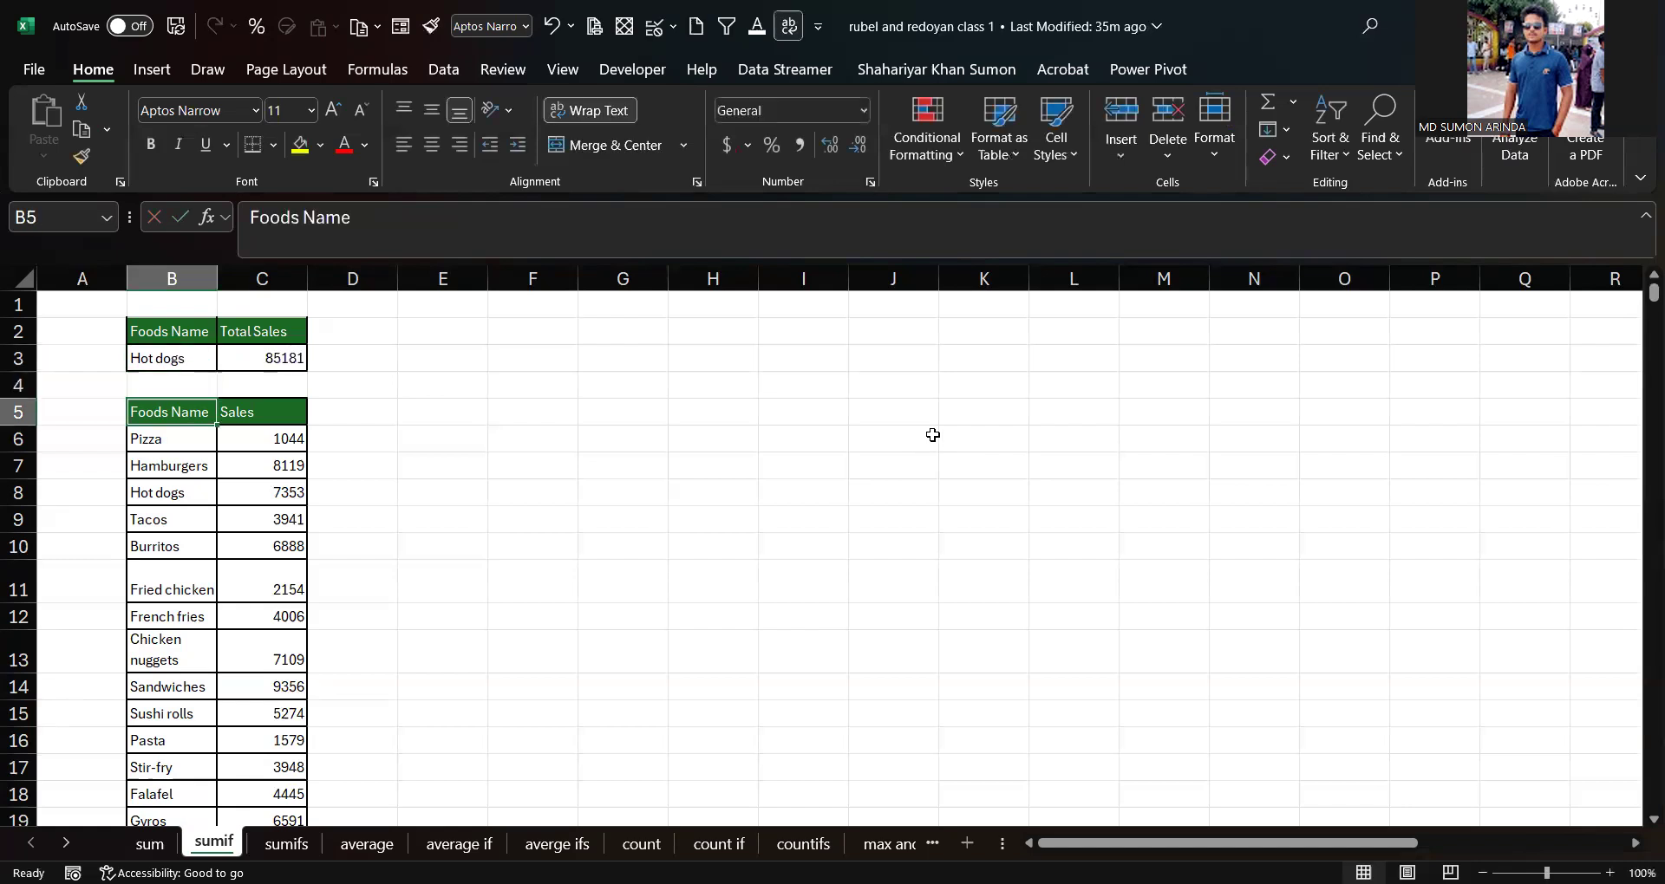
Step: Clear the food name from criterion cell B3
{"action": "left_click", "coordinate": [154, 364]}
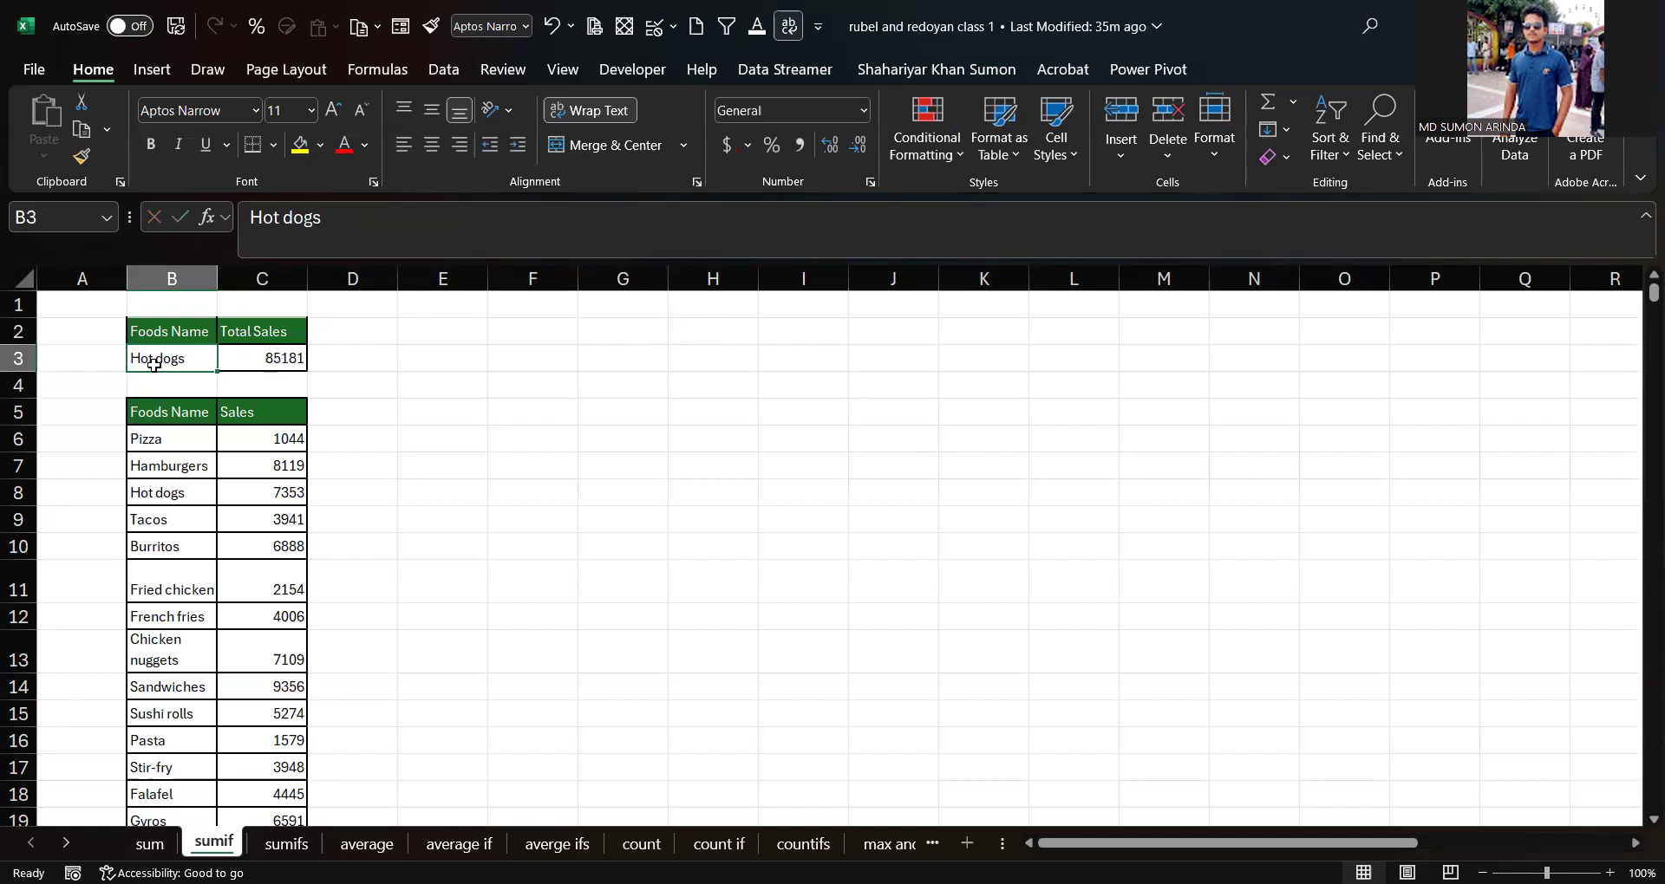
{"action": "left_click", "coordinate": [345, 369]}
{"action": "left_click", "coordinate": [174, 362]}
{"action": "key", "text": "Delete"}
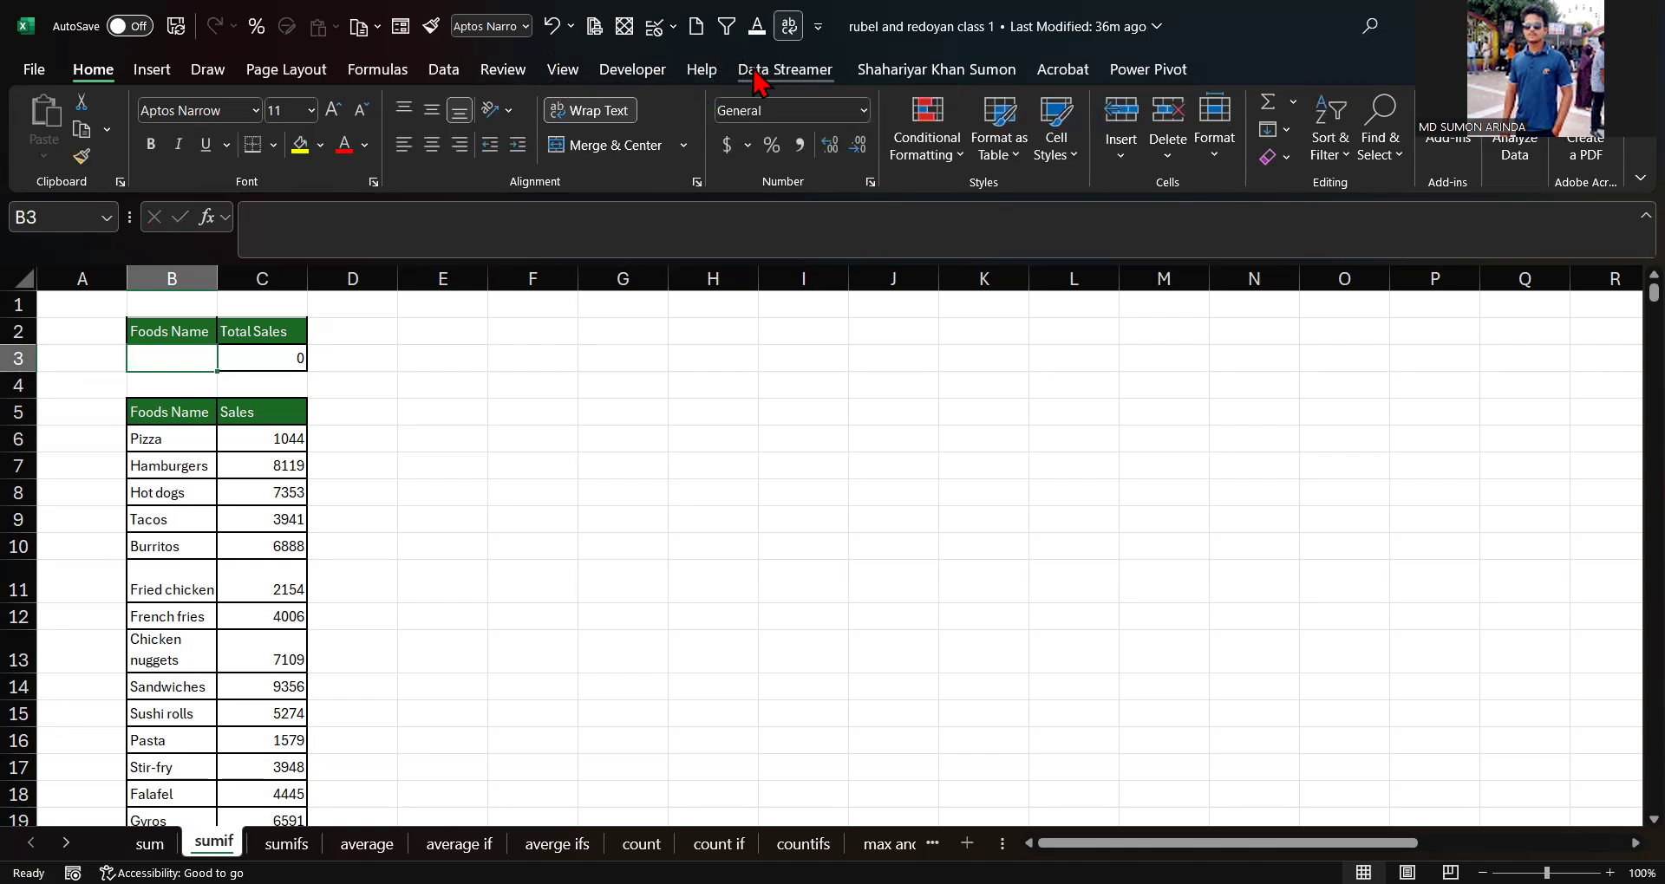
Step: Add List data validation to B3 using the food names $B$6:$B$671 as the source
{"action": "left_click", "coordinate": [444, 78]}
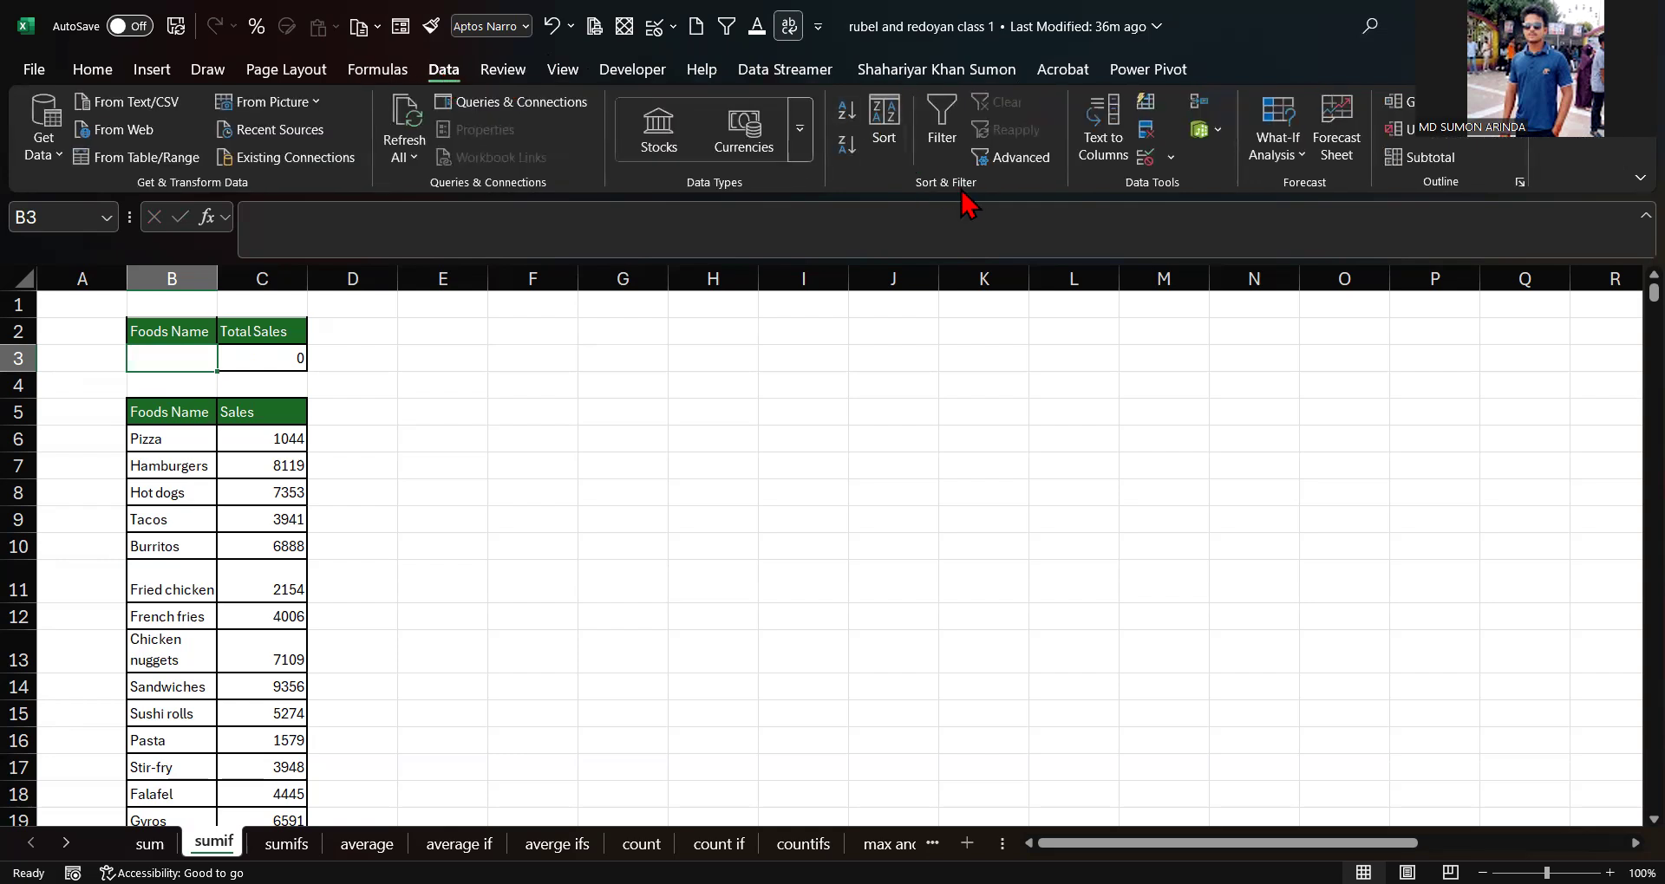
{"action": "left_click", "coordinate": [1170, 159]}
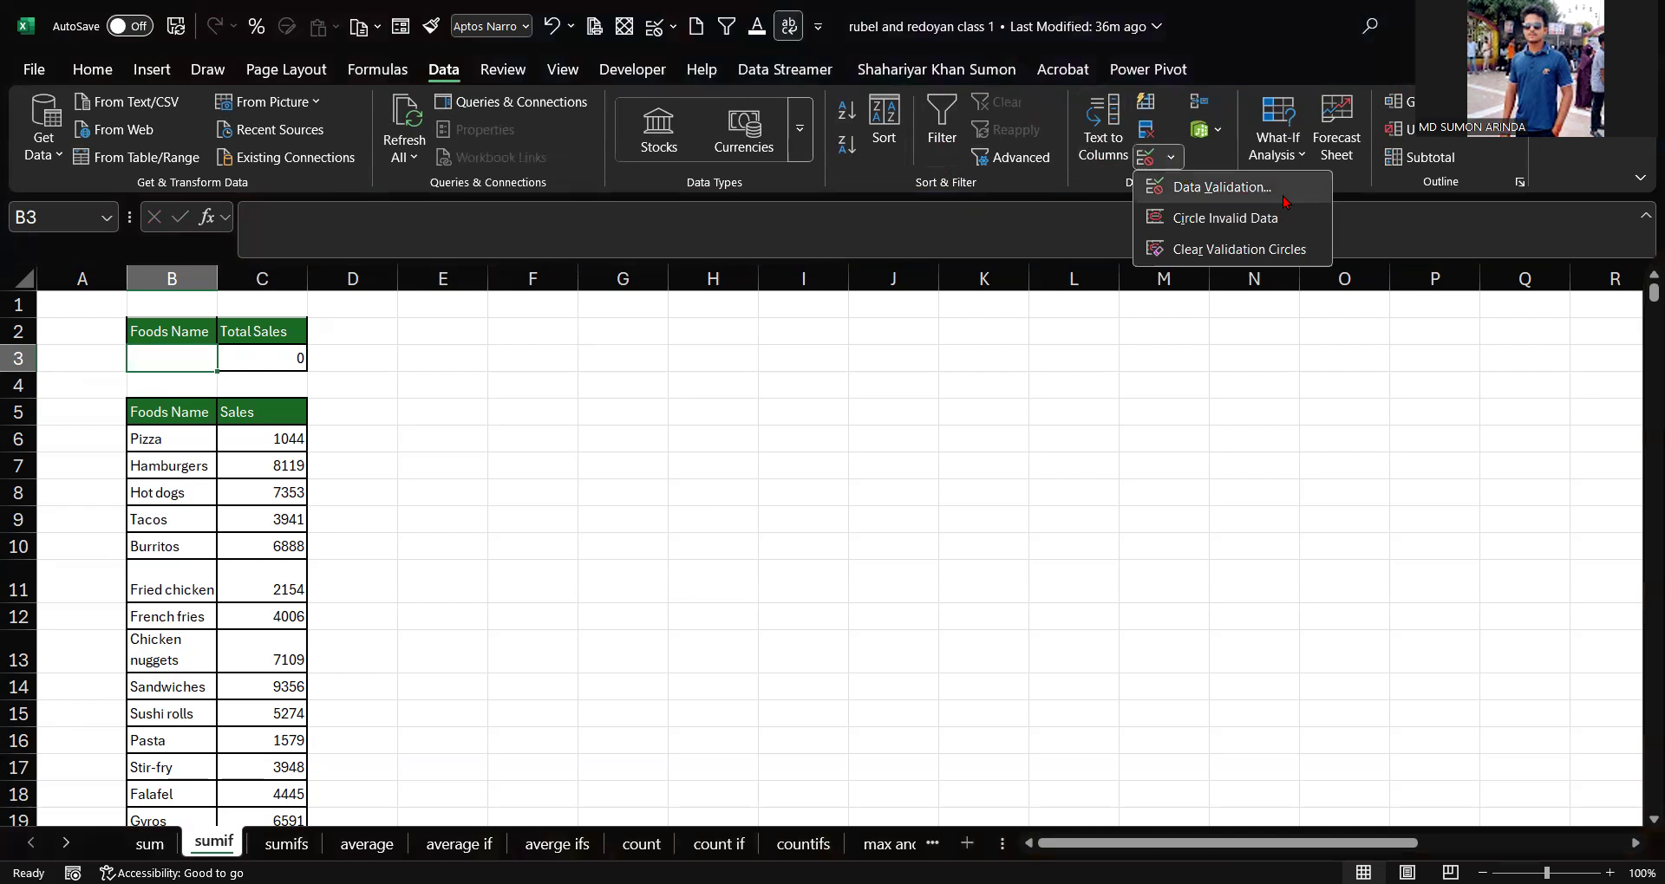
{"action": "left_click", "coordinate": [1223, 187]}
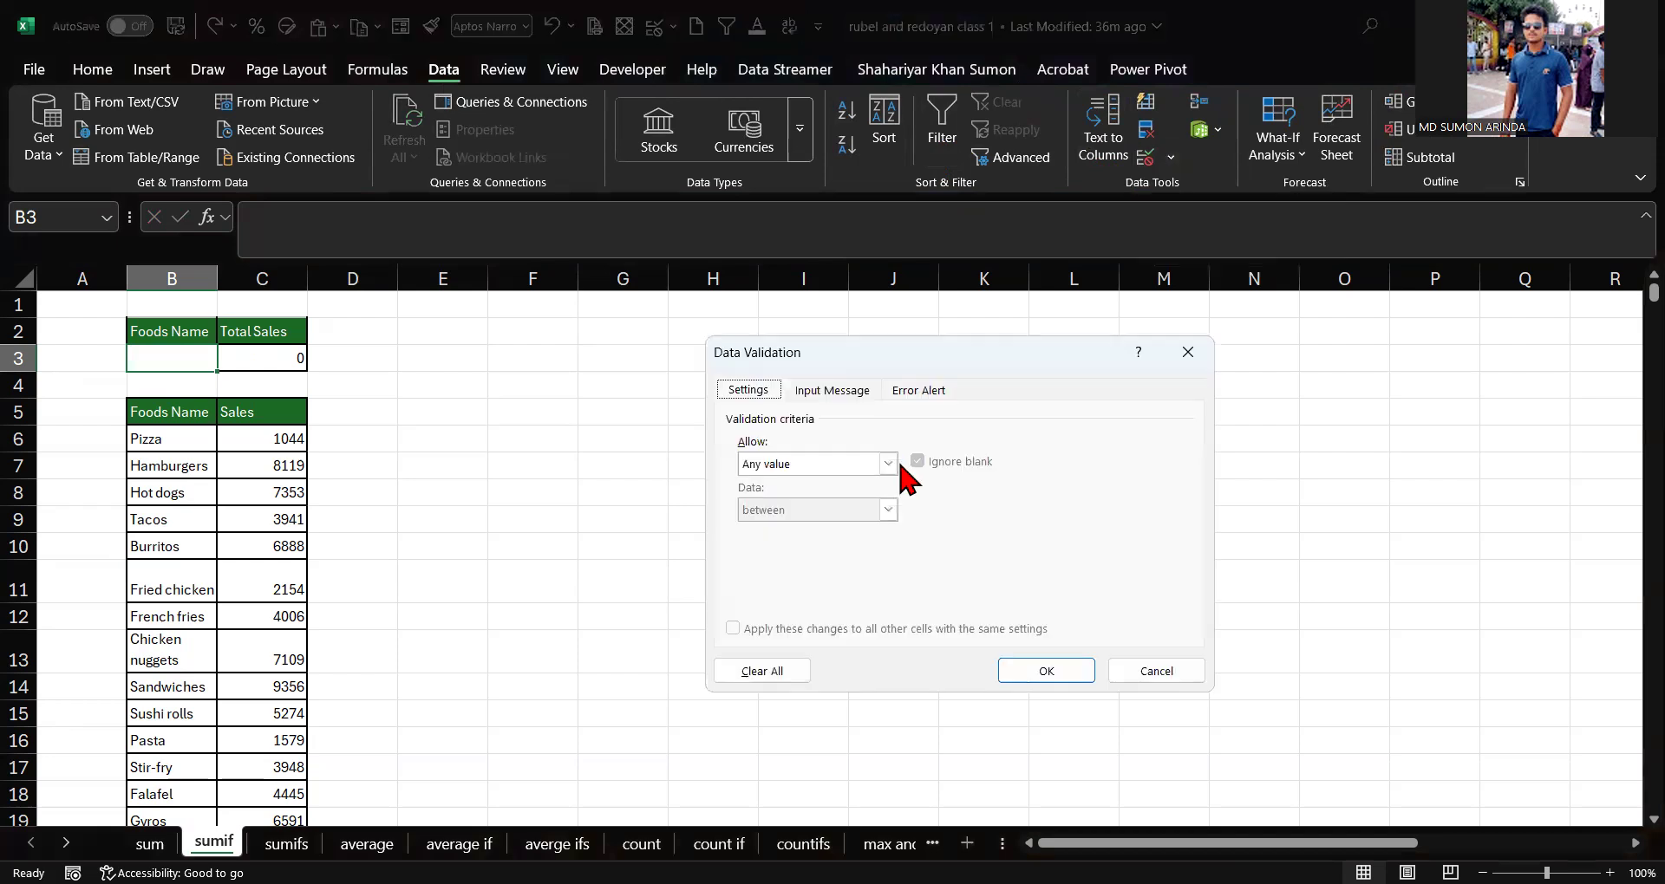
{"action": "left_click", "coordinate": [889, 464]}
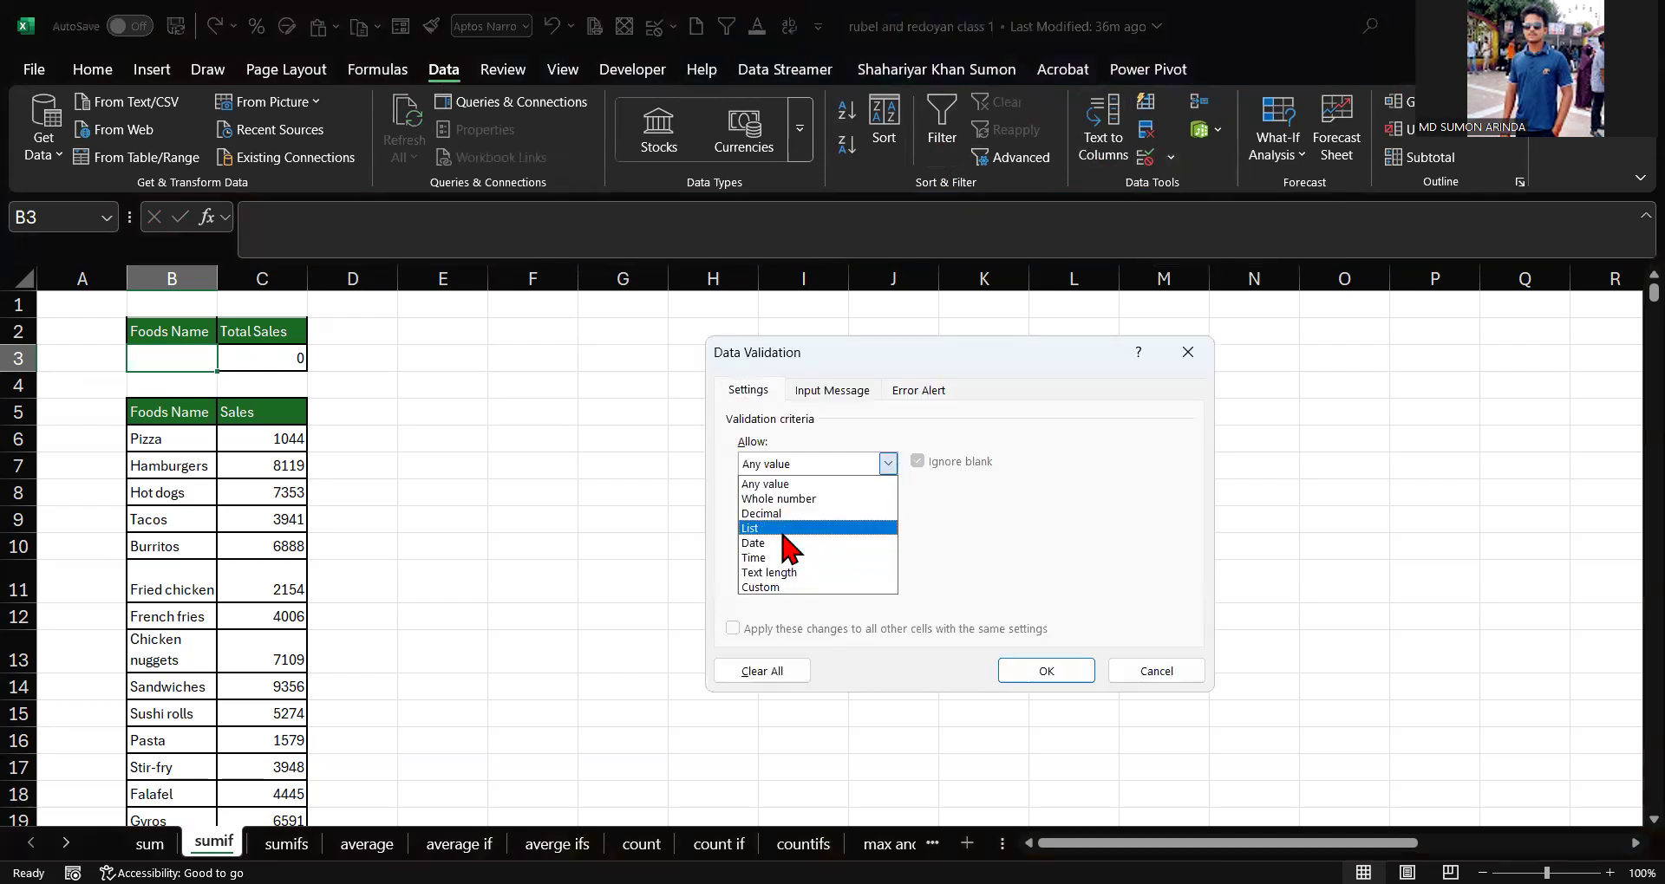
{"action": "left_click", "coordinate": [783, 530]}
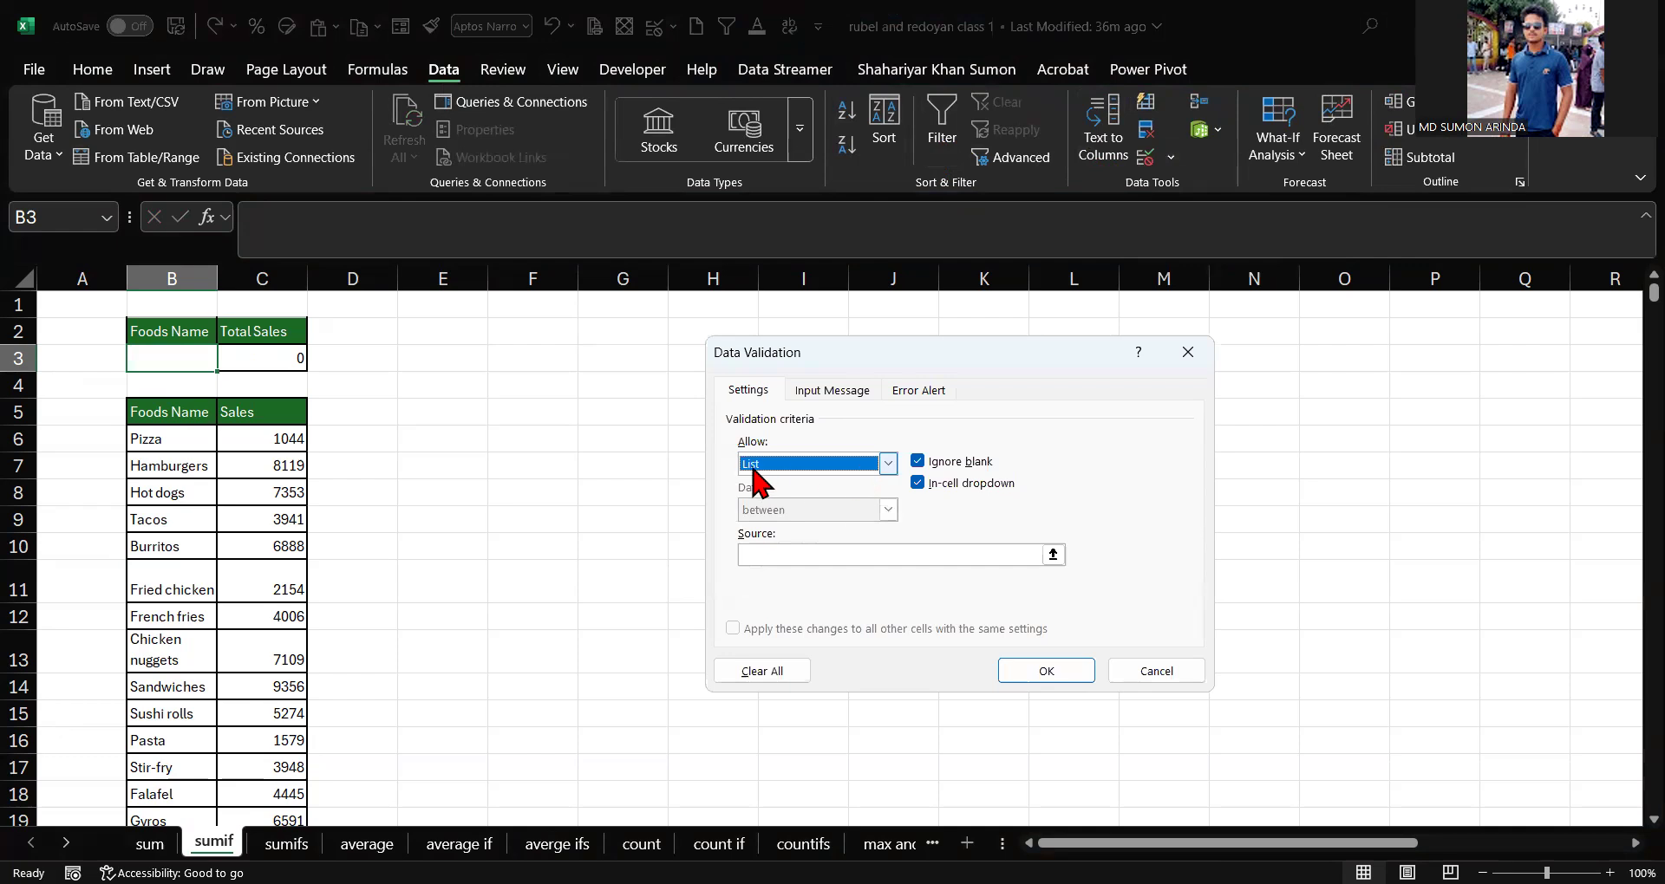
{"action": "left_click", "coordinate": [770, 555]}
{"action": "left_click", "coordinate": [166, 439]}
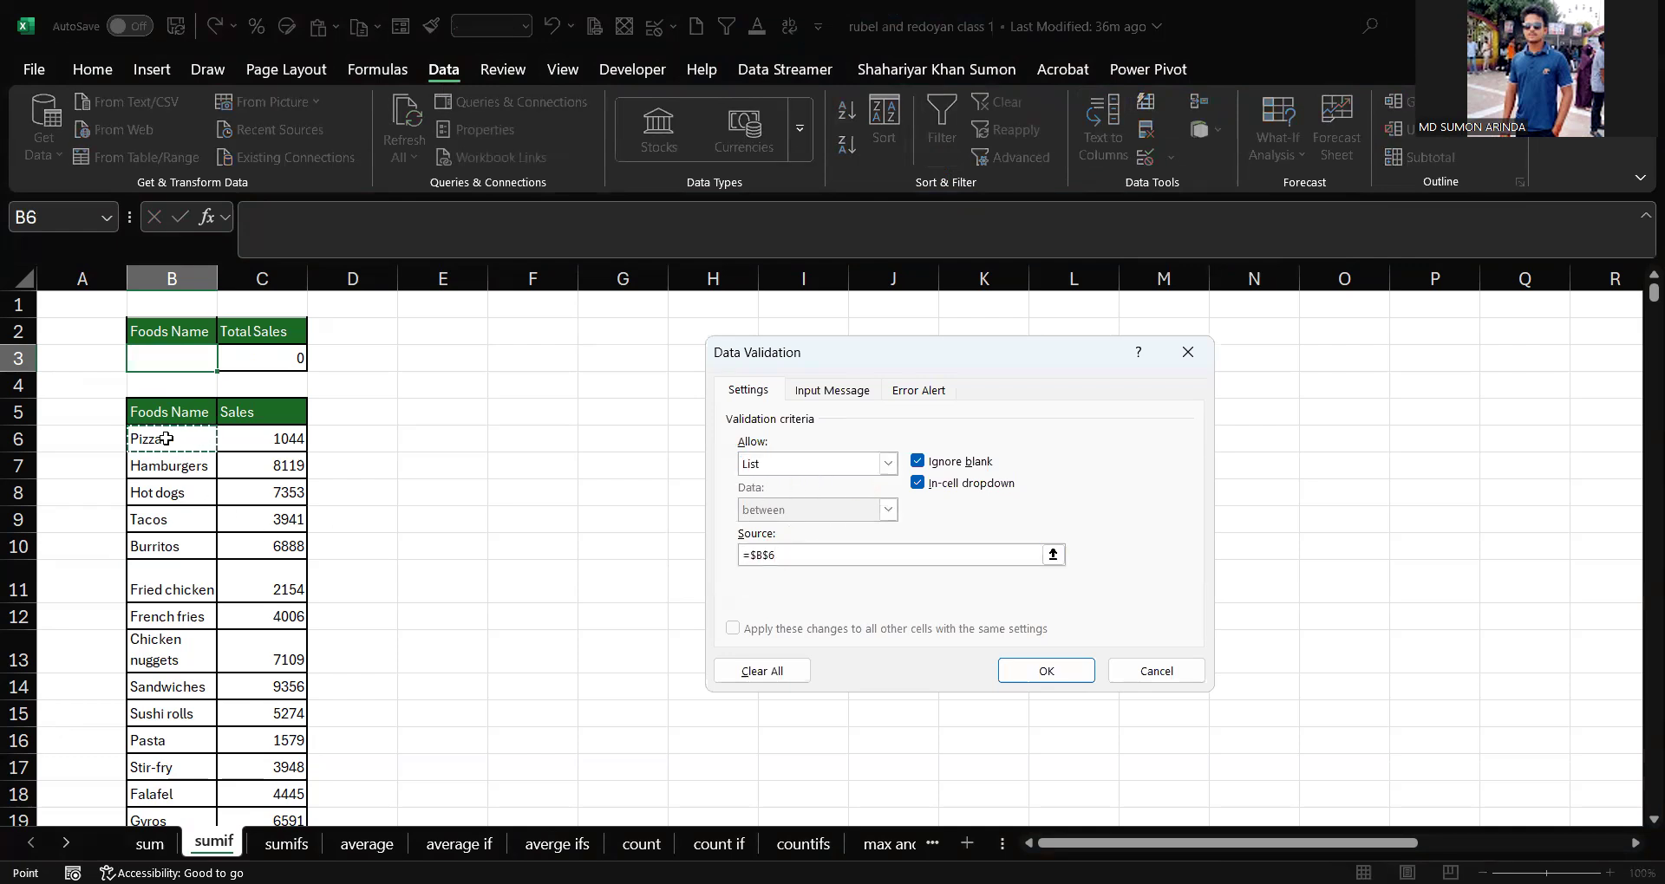
{"action": "key", "text": "ctrl+shift+Down"}
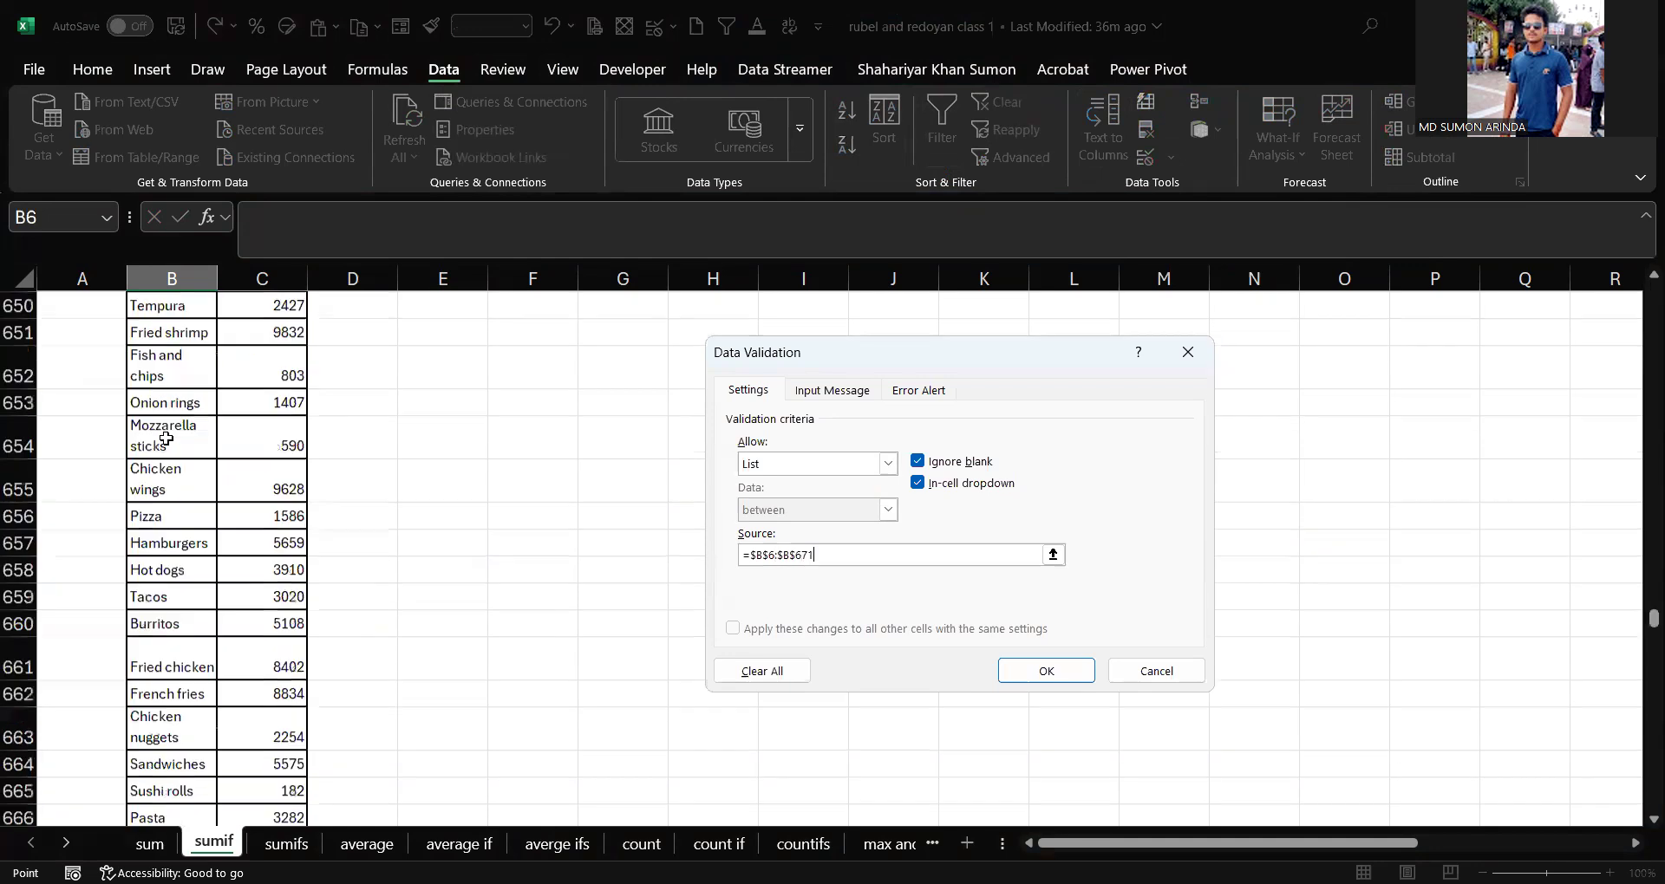
{"action": "scroll", "coordinate": [166, 438], "scroll_direction": "up", "scroll_amount": 20}
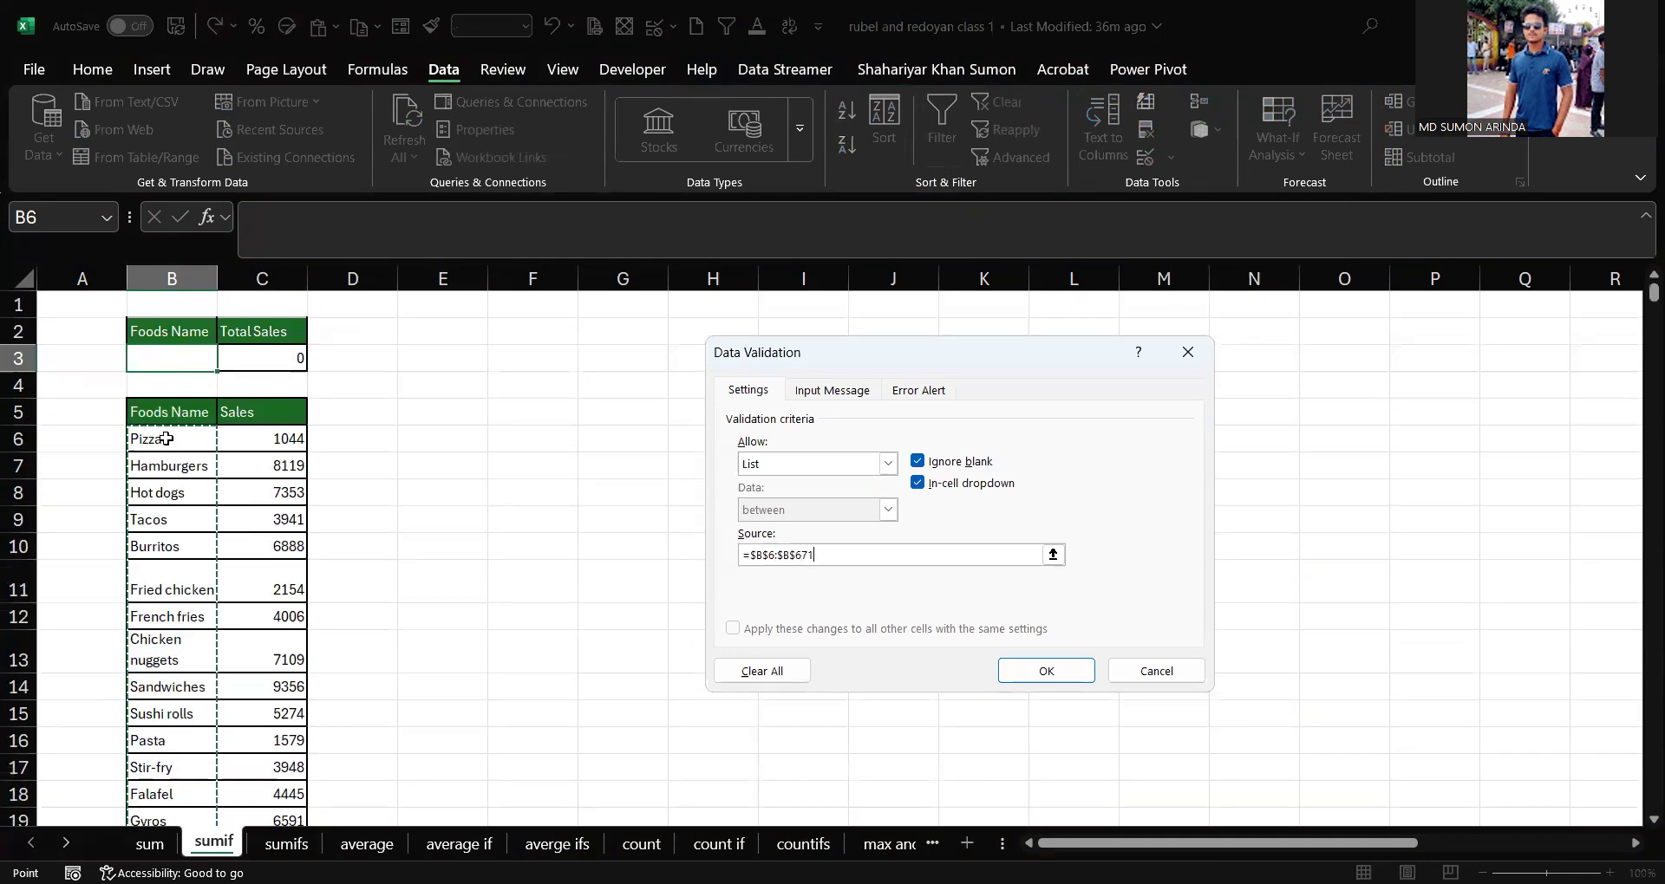
{"action": "left_click", "coordinate": [1079, 674]}
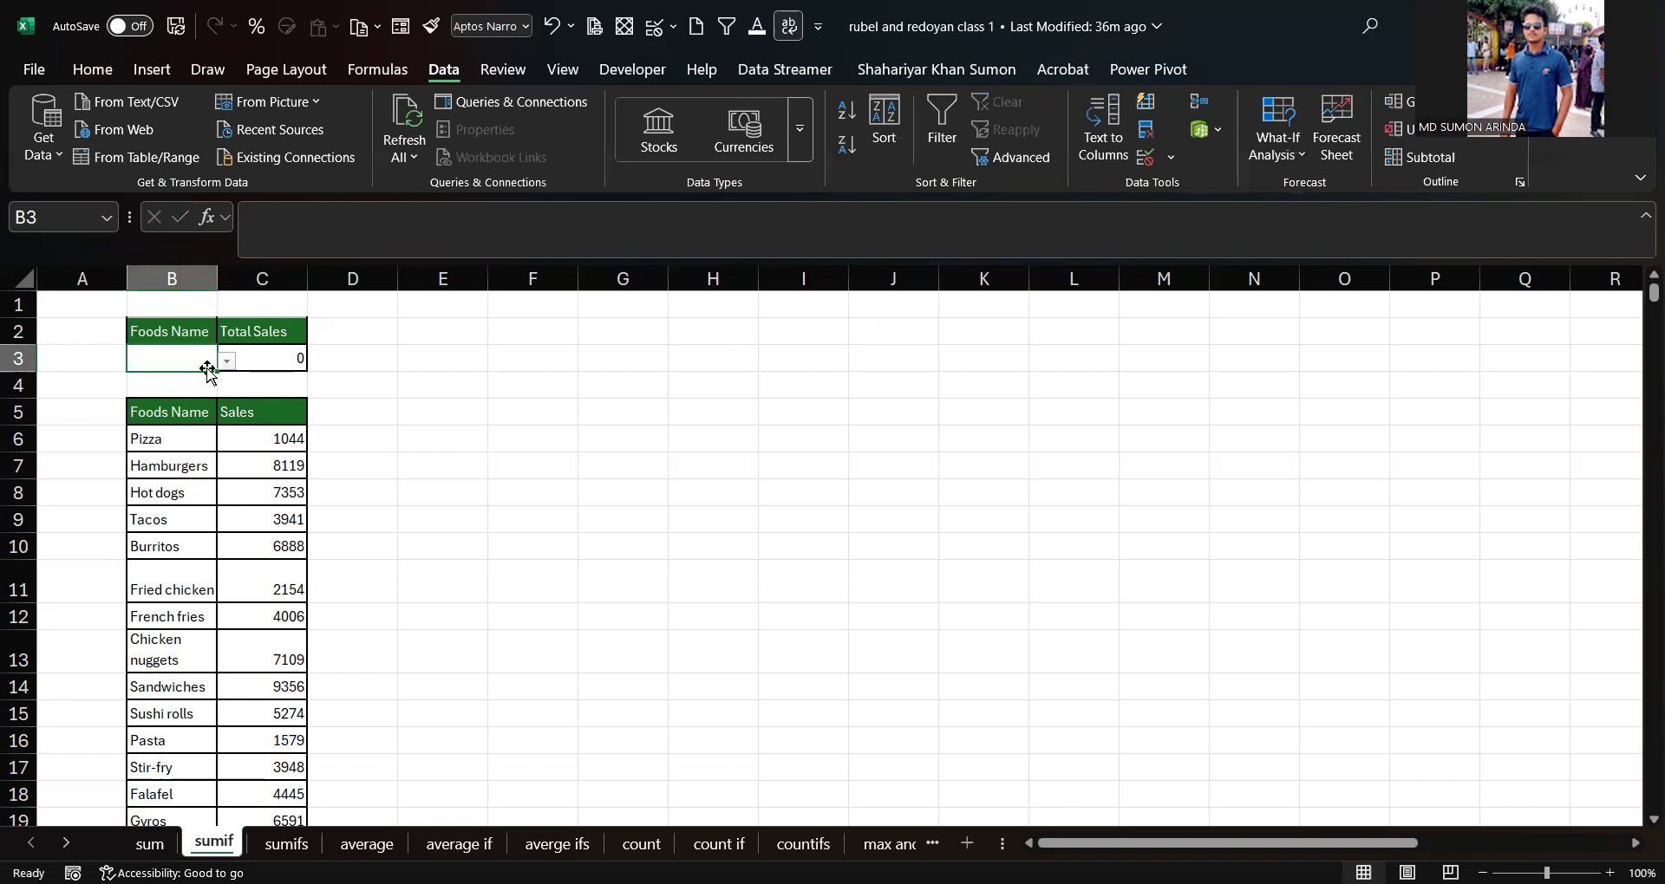
Step: Pick different foods from the B3 dropdown, including Hamburgers, Pasta and Fried chicken
{"action": "left_click", "coordinate": [222, 366]}
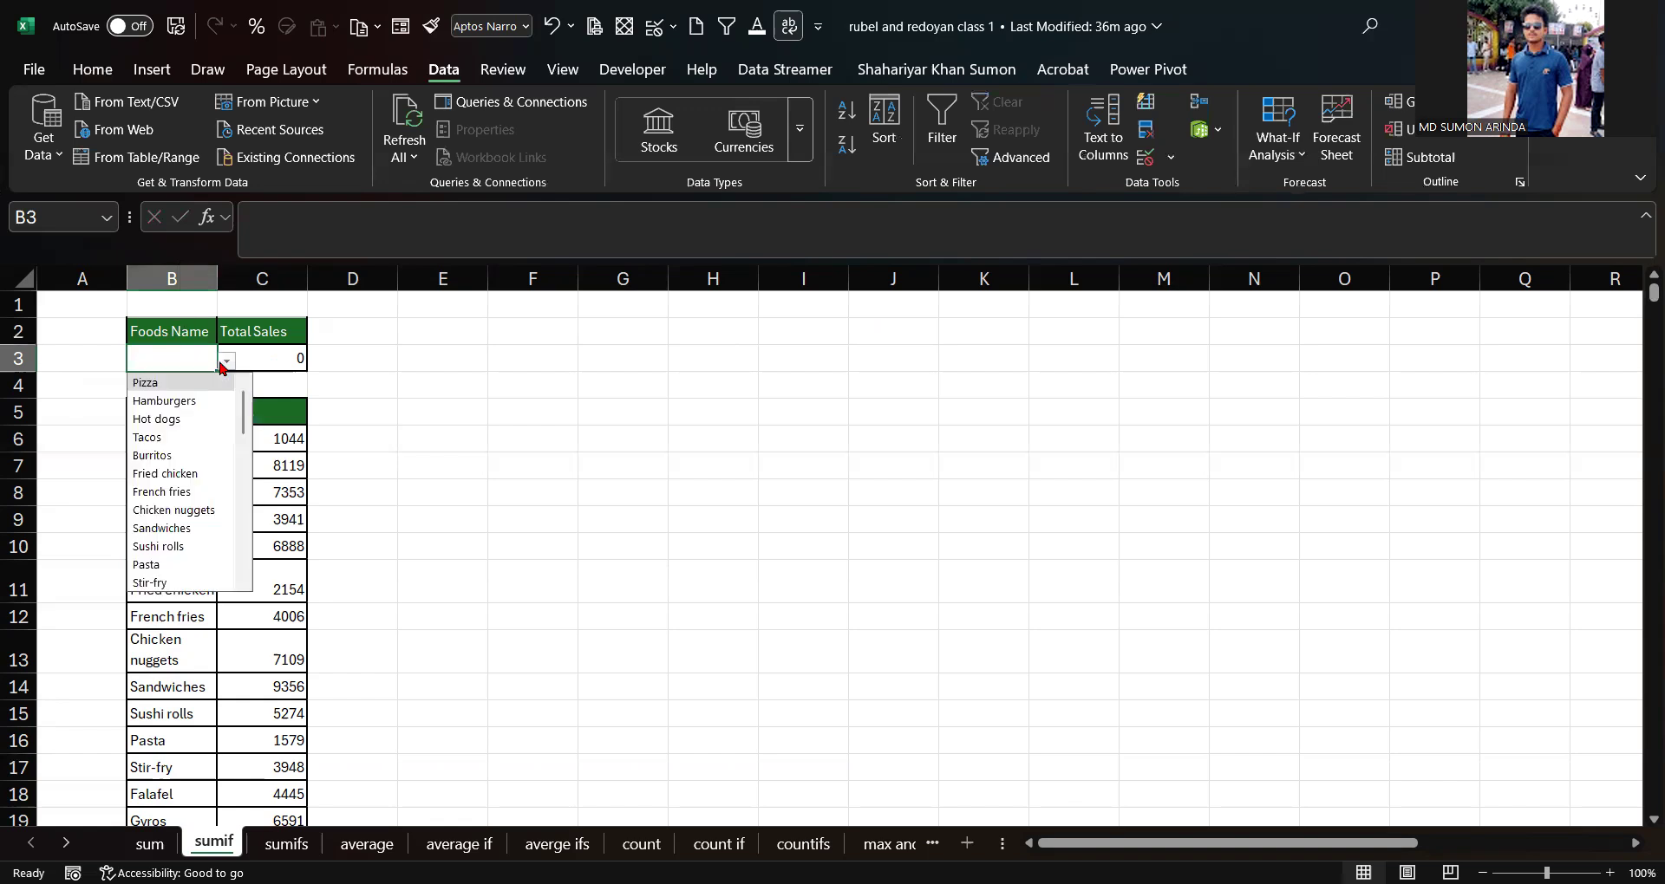
{"action": "left_click", "coordinate": [173, 401]}
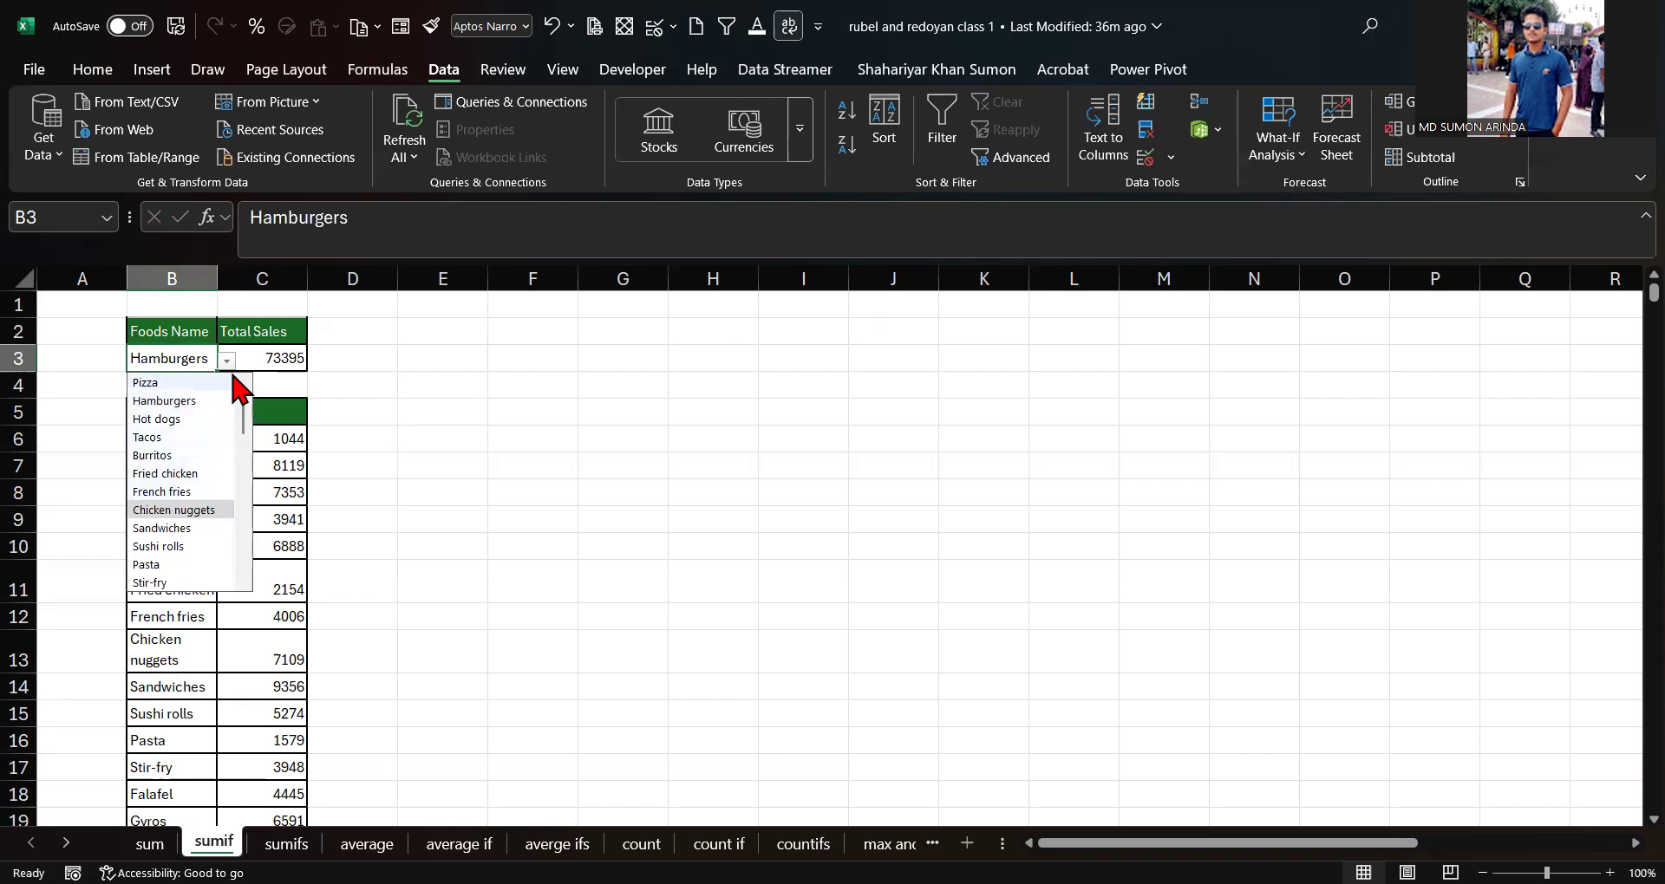
{"action": "left_click", "coordinate": [173, 528]}
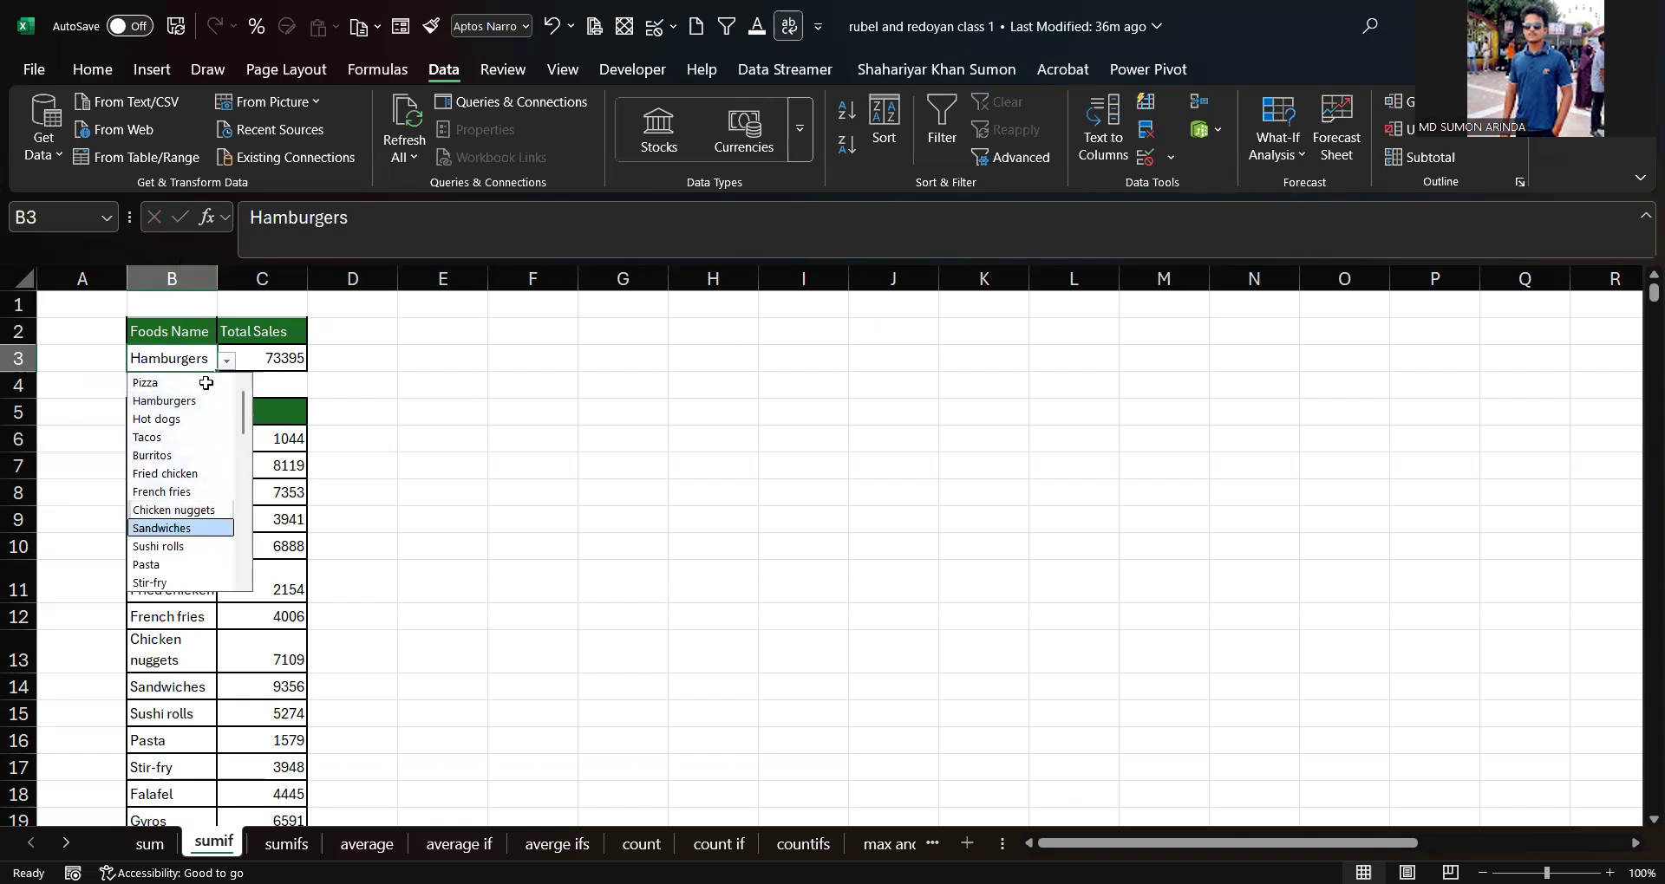
{"action": "left_click", "coordinate": [170, 565]}
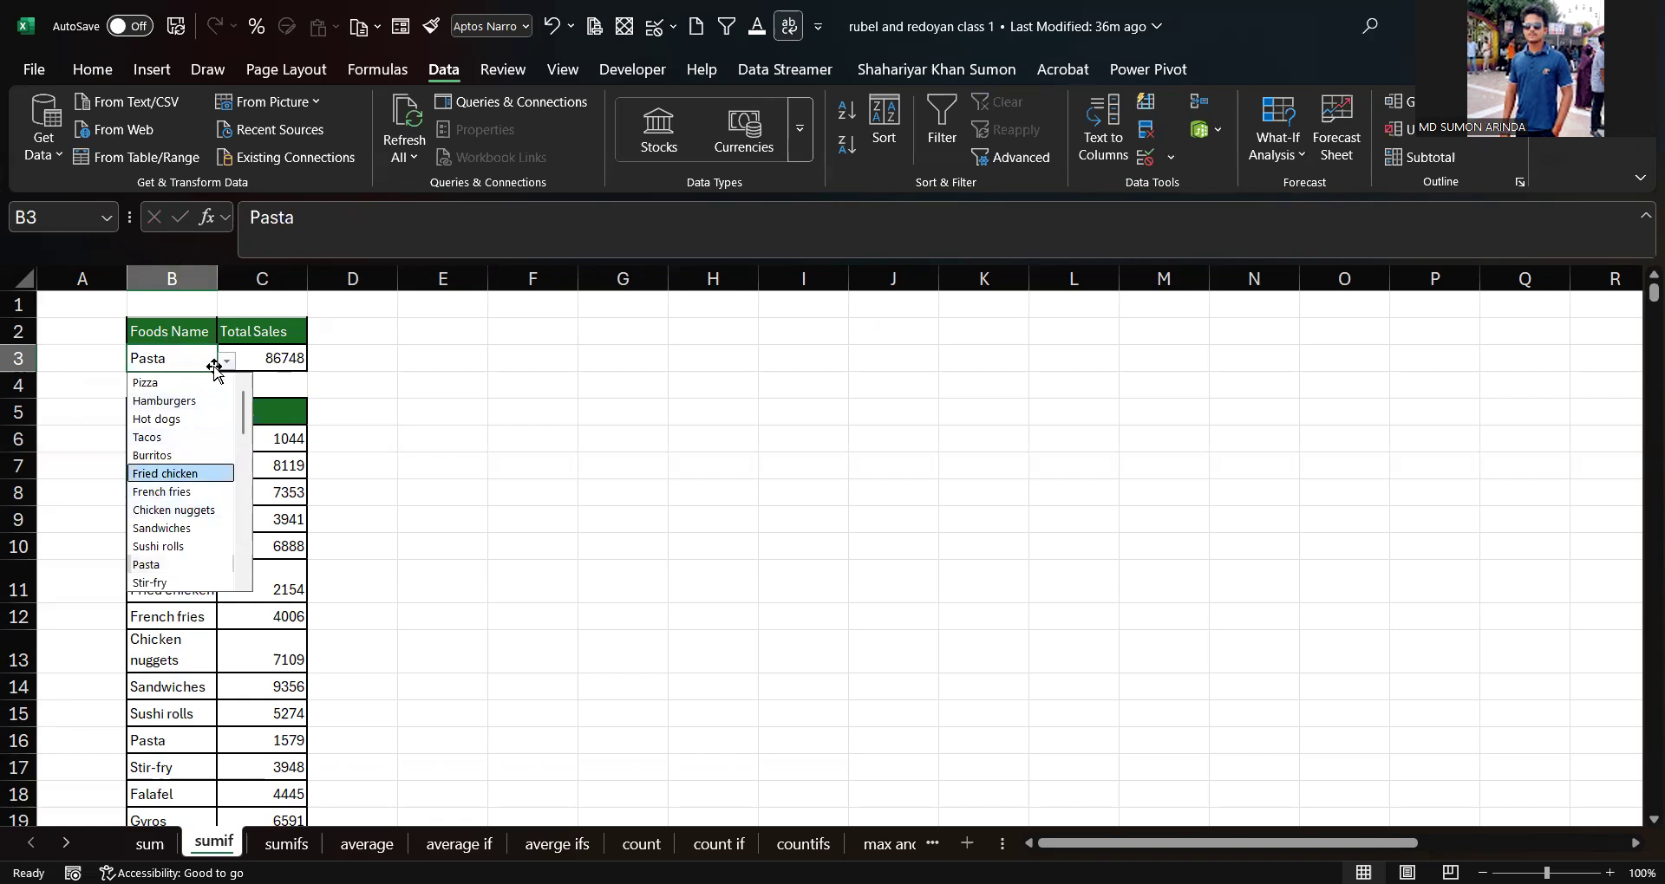
{"action": "left_click", "coordinate": [180, 474]}
{"action": "left_click", "coordinate": [226, 362]}
{"action": "left_click", "coordinate": [178, 511]}
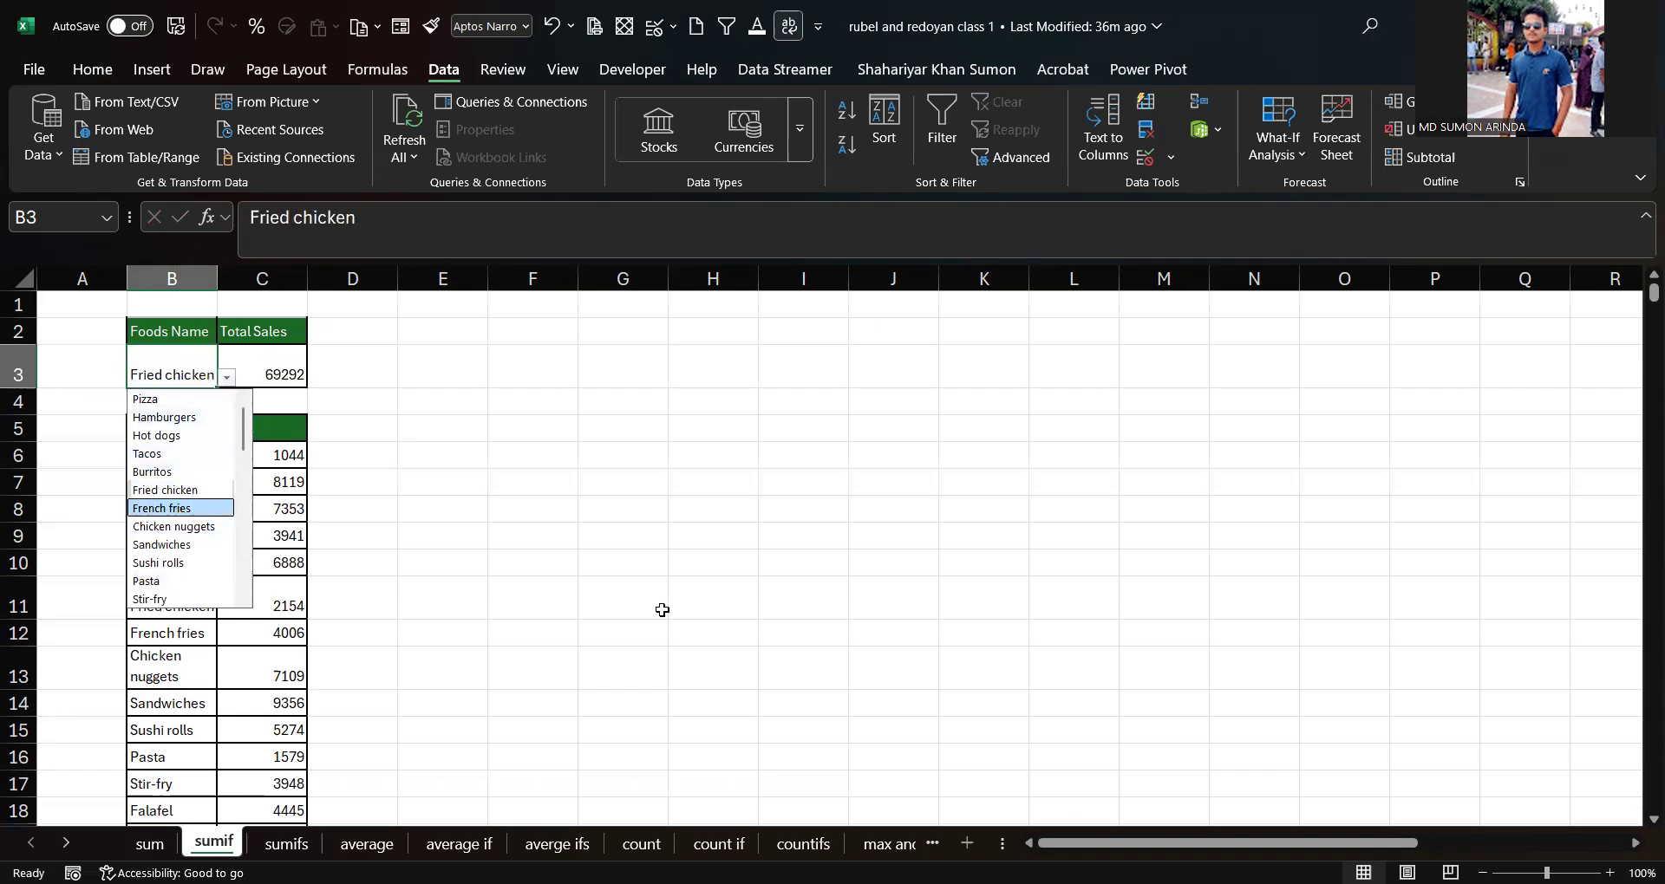